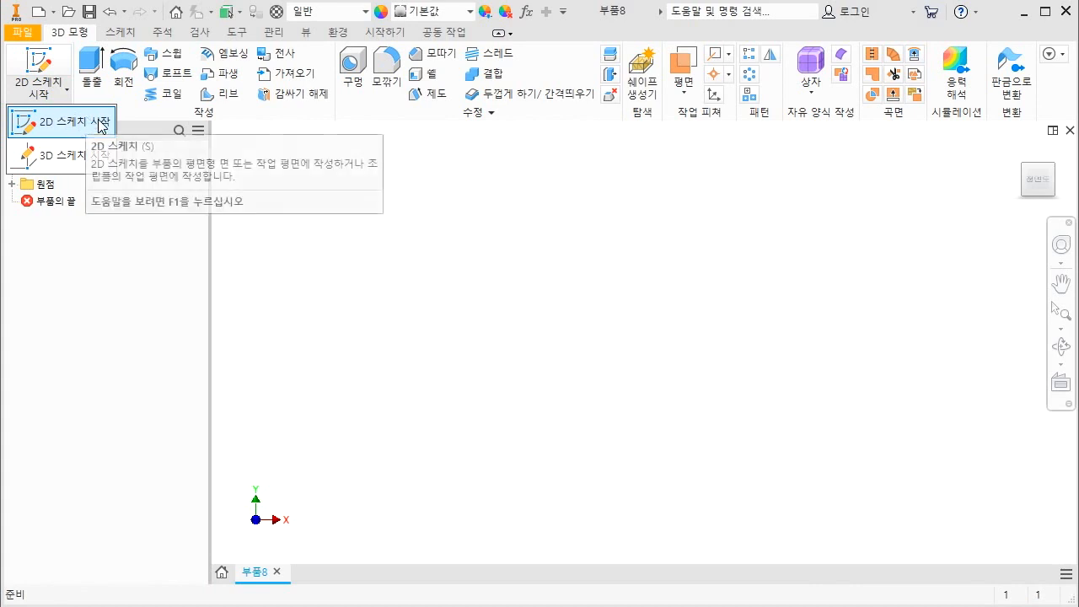
{"action": "left_click", "coordinate": [89, 122]}
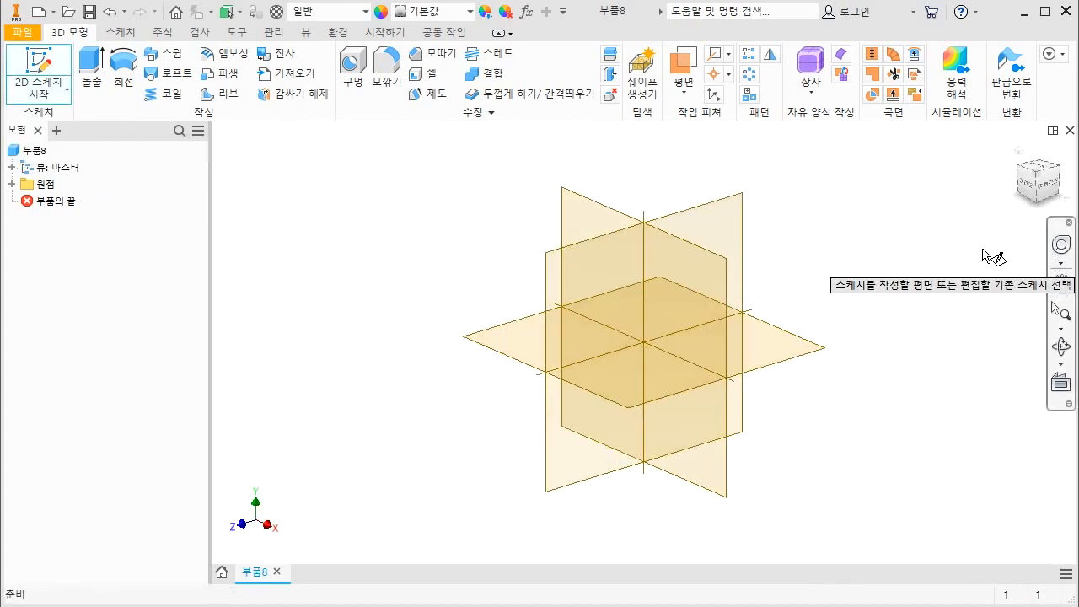
{"action": "left_click", "coordinate": [1018, 154]}
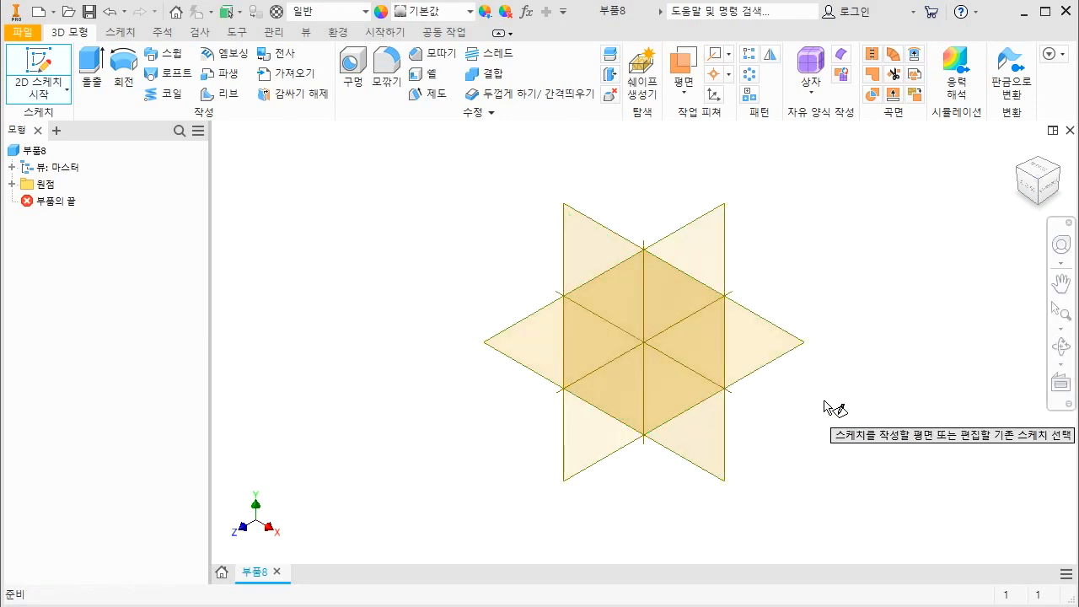
{"action": "key", "text": "Escape"}
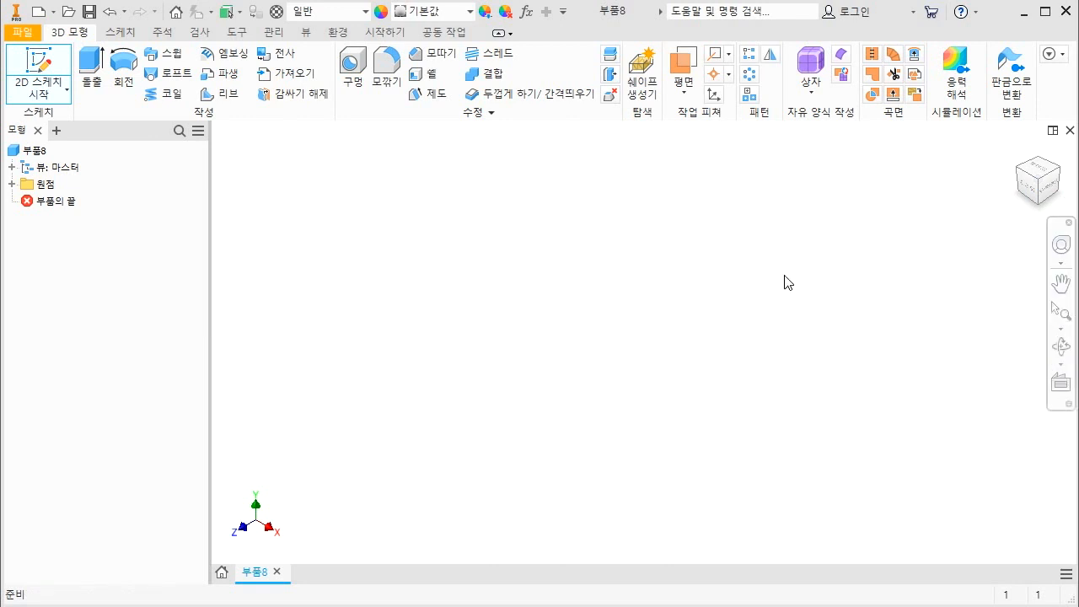
Step: Start a new 2D sketch on the XY plane
{"action": "left_click", "coordinate": [50, 92]}
{"action": "left_click", "coordinate": [80, 118]}
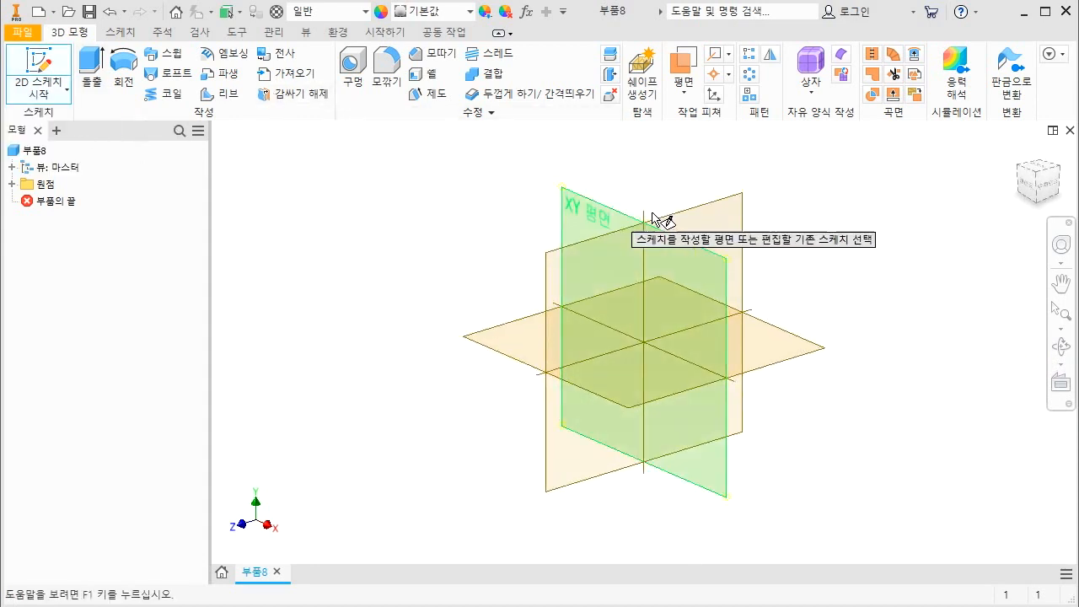
{"action": "left_click", "coordinate": [1022, 155]}
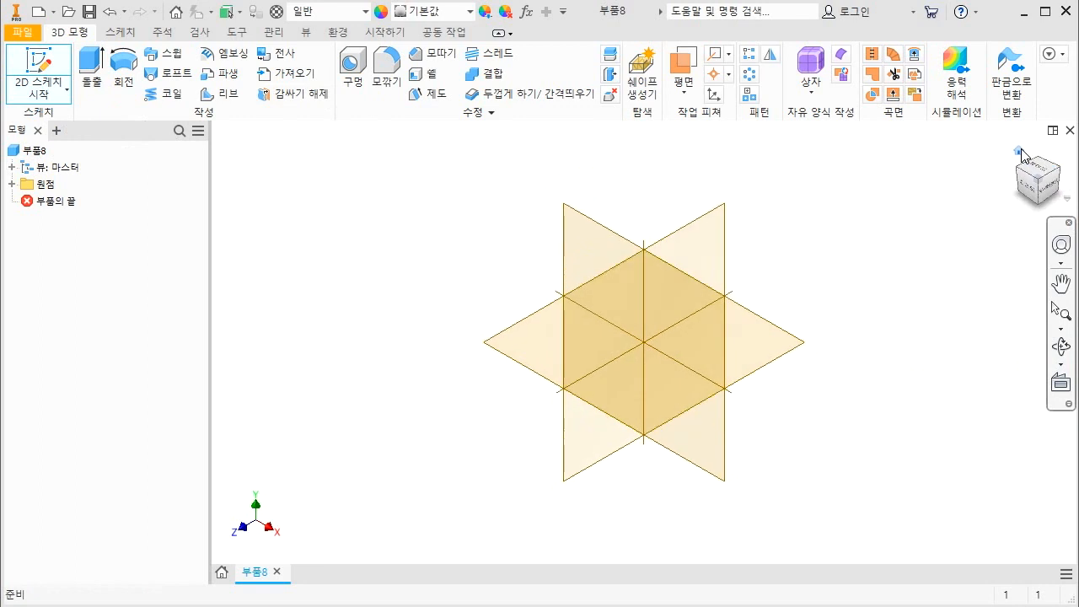
{"action": "left_click", "coordinate": [570, 254]}
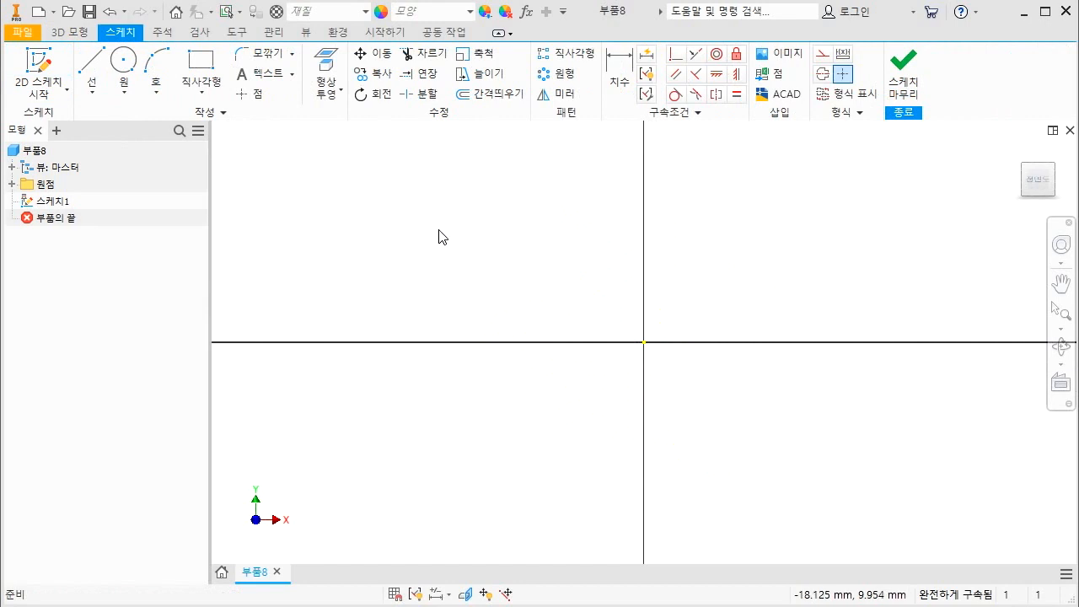
Step: Sketch a horizontal line about 19 mm long from the origin along the X axis and convert it to a centerline
{"action": "left_click", "coordinate": [91, 91]}
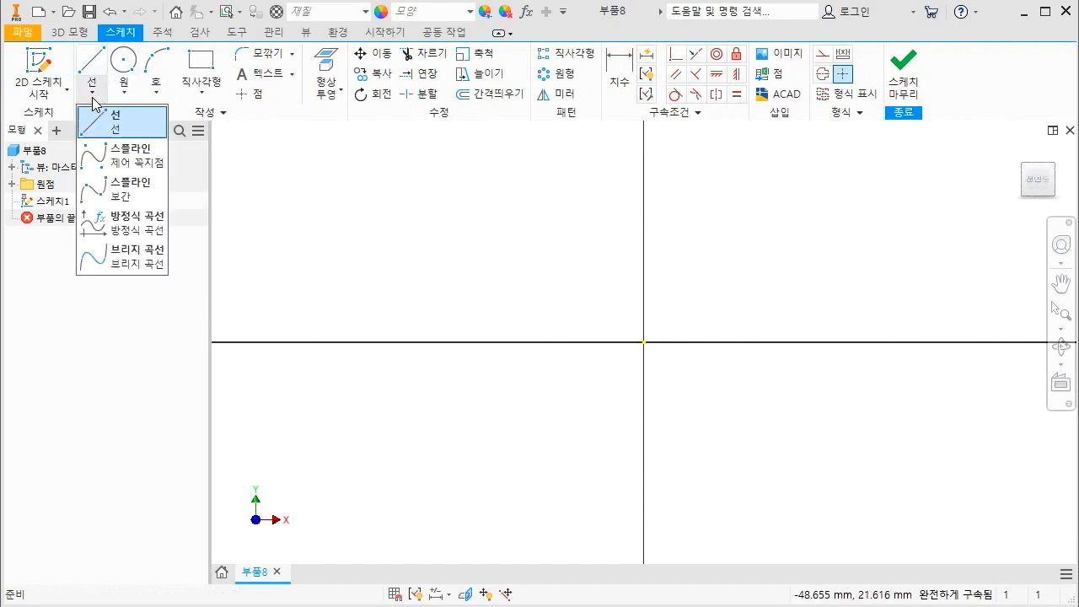
{"action": "left_click", "coordinate": [99, 127]}
{"action": "left_click", "coordinate": [644, 343]}
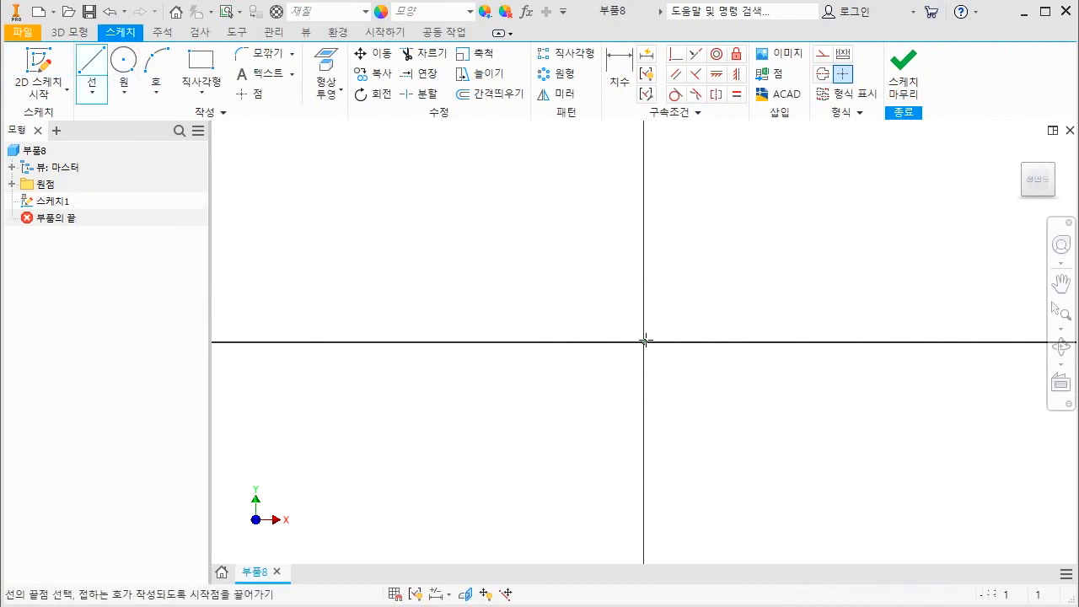
{"action": "left_click", "coordinate": [863, 342]}
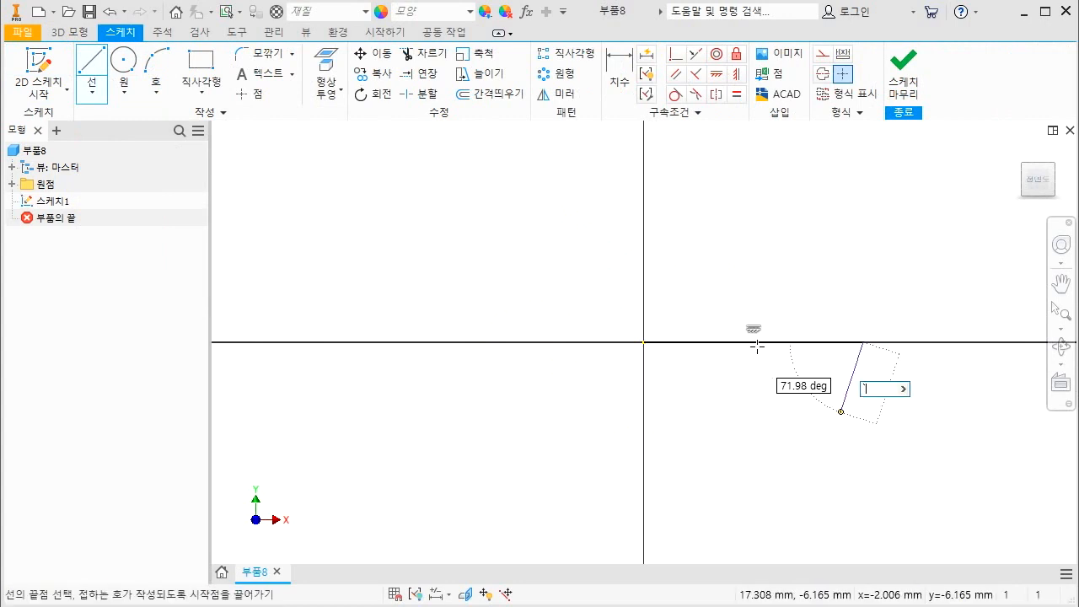
{"action": "key", "text": "Escape"}
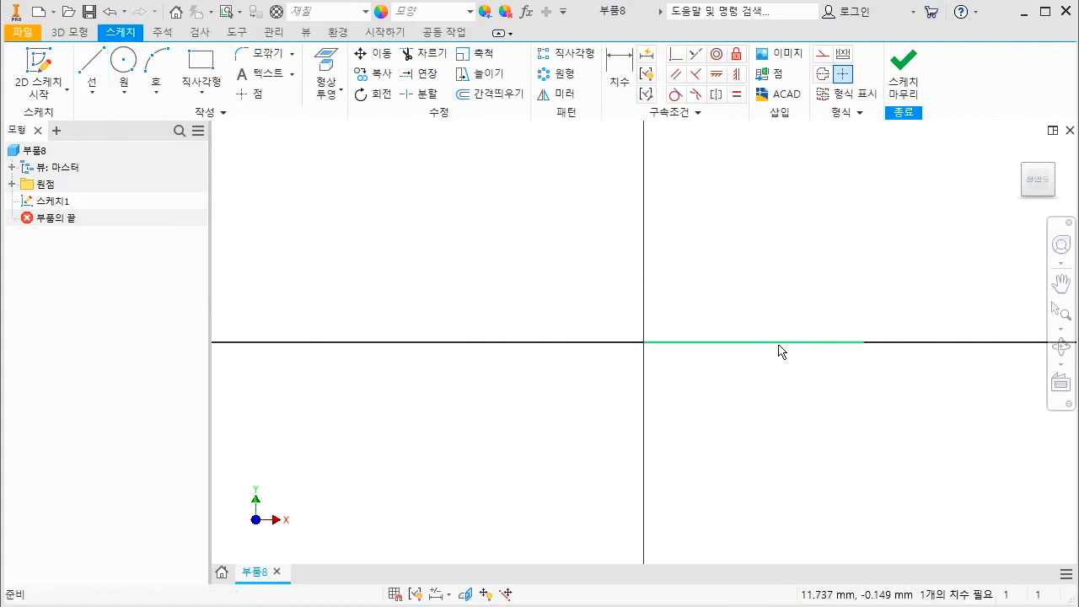
{"action": "left_click", "coordinate": [780, 351]}
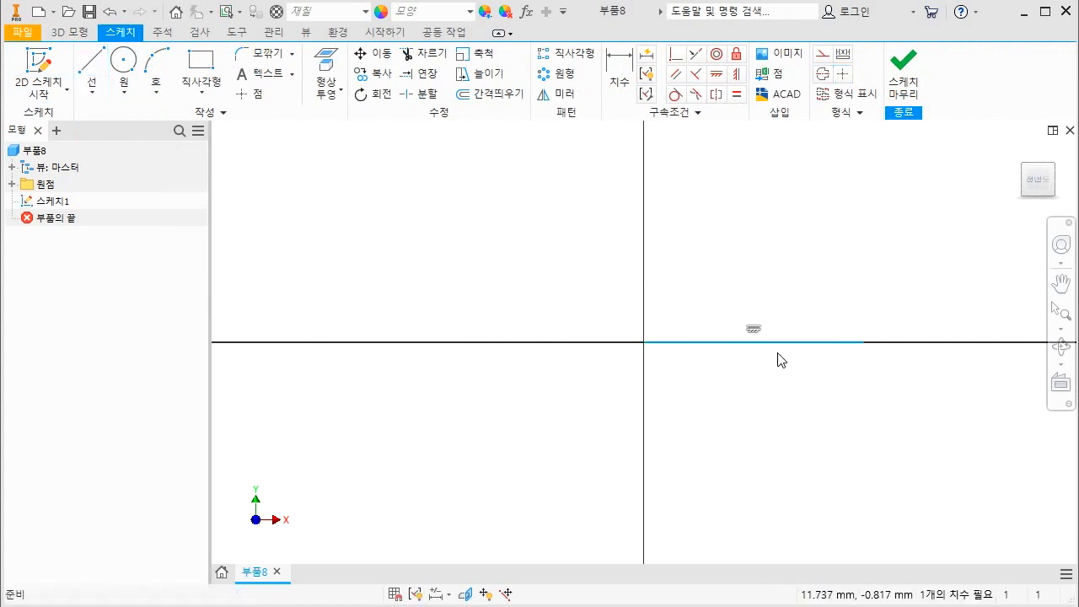
{"action": "left_click", "coordinate": [825, 76]}
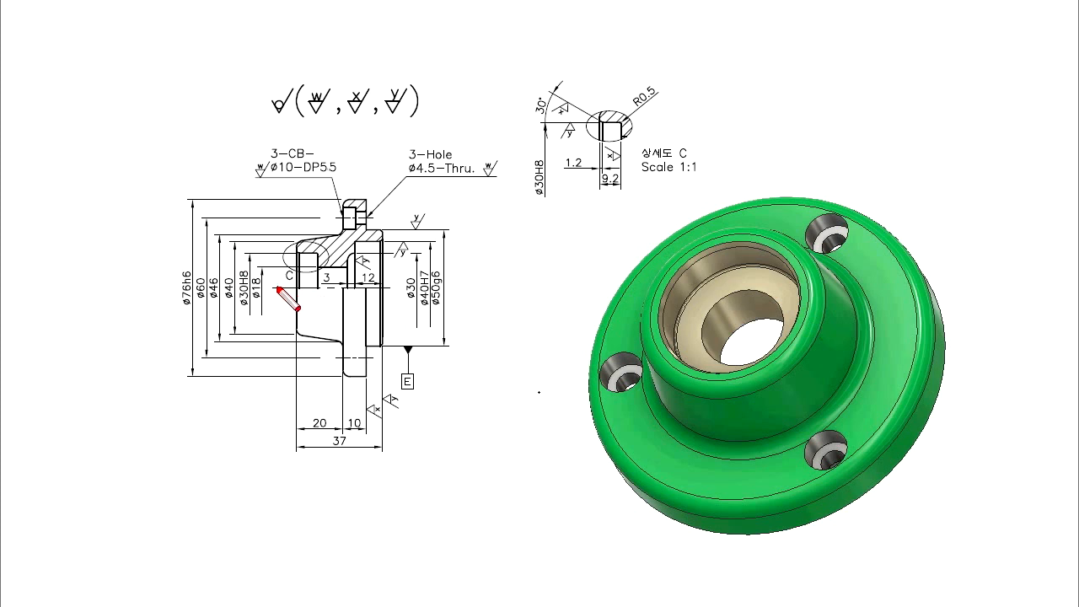
{"action": "left_click_drag", "start_coordinate": [275, 287], "coordinate": [414, 286]}
{"action": "mouse_move", "coordinate": [298, 288]}
{"action": "left_mouse_down"}
{"action": "mouse_move", "coordinate": [335, 234]}
{"action": "mouse_move", "coordinate": [339, 280]}
{"action": "mouse_move", "coordinate": [271, 282]}
{"action": "left_mouse_up"}
{"action": "mouse_move", "coordinate": [338, 234]}
{"action": "left_mouse_down"}
{"action": "mouse_move", "coordinate": [345, 203]}
{"action": "mouse_move", "coordinate": [366, 292]}
{"action": "left_mouse_up"}
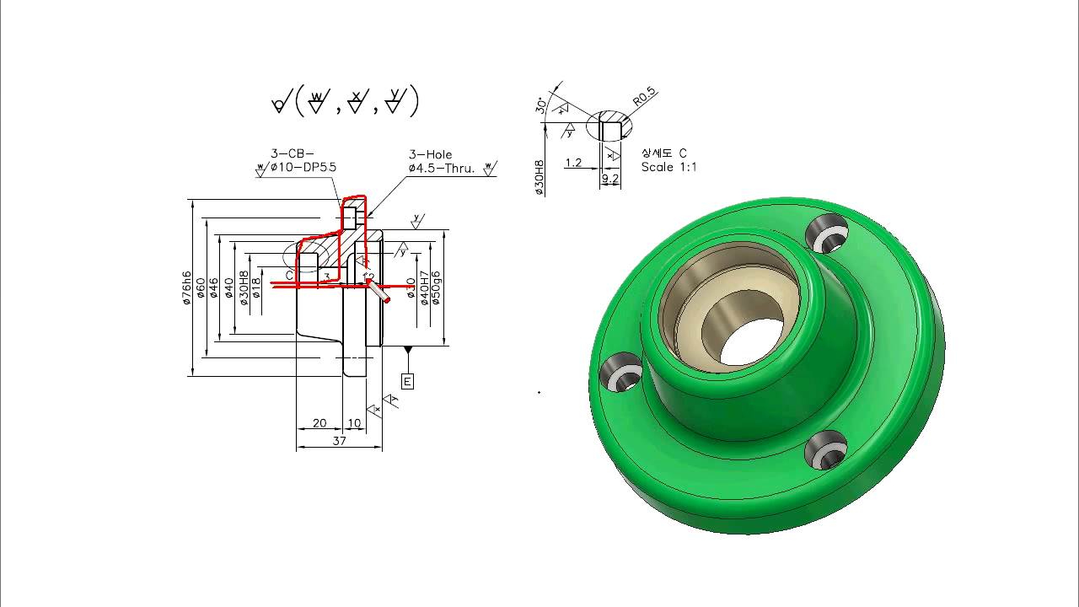
{"action": "mouse_move", "coordinate": [366, 227]}
{"action": "left_mouse_down"}
{"action": "mouse_move", "coordinate": [382, 286]}
{"action": "mouse_move", "coordinate": [324, 327]}
{"action": "mouse_move", "coordinate": [335, 322]}
{"action": "left_mouse_up"}
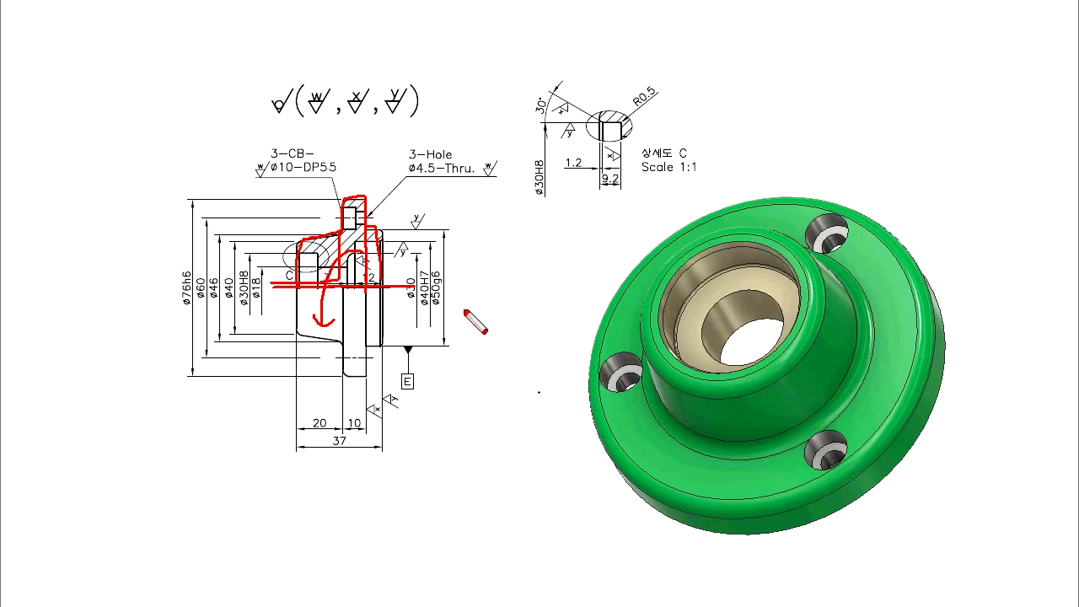
{"action": "mouse_move", "coordinate": [663, 506]}
{"action": "left_mouse_down"}
{"action": "mouse_move", "coordinate": [949, 289]}
{"action": "mouse_move", "coordinate": [713, 233]}
{"action": "mouse_move", "coordinate": [607, 463]}
{"action": "mouse_move", "coordinate": [650, 523]}
{"action": "left_mouse_up"}
{"action": "mouse_move", "coordinate": [691, 435]}
{"action": "left_mouse_down"}
{"action": "mouse_move", "coordinate": [742, 443]}
{"action": "mouse_move", "coordinate": [814, 266]}
{"action": "mouse_move", "coordinate": [627, 383]}
{"action": "mouse_move", "coordinate": [677, 427]}
{"action": "left_mouse_up"}
{"action": "left_click_drag", "start_coordinate": [725, 435], "coordinate": [711, 372]}
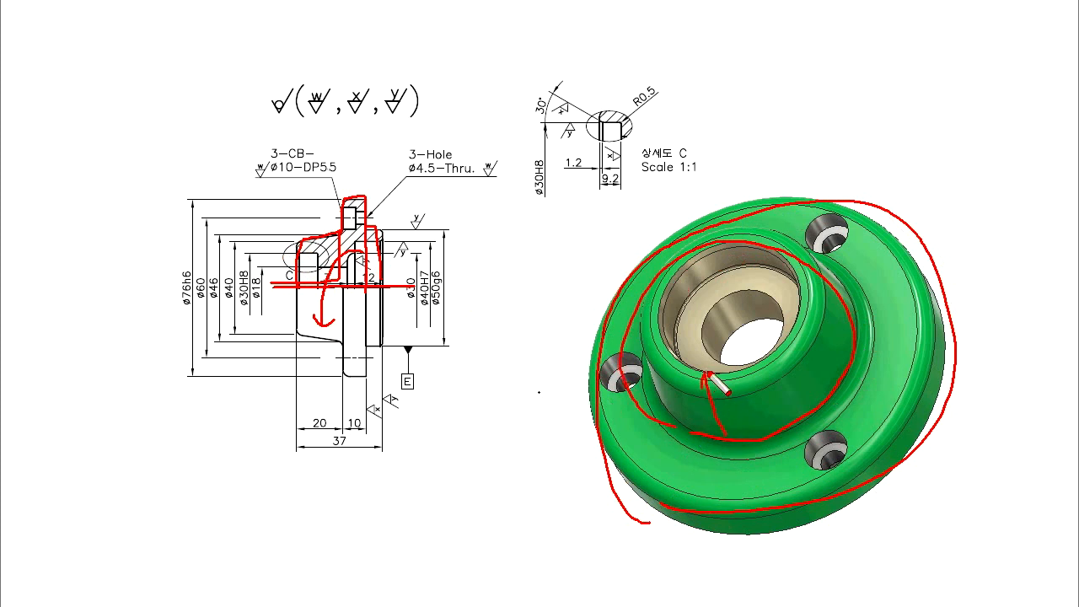
{"action": "left_click_drag", "start_coordinate": [302, 242], "coordinate": [366, 260]}
{"action": "left_click_drag", "start_coordinate": [745, 410], "coordinate": [695, 361]}
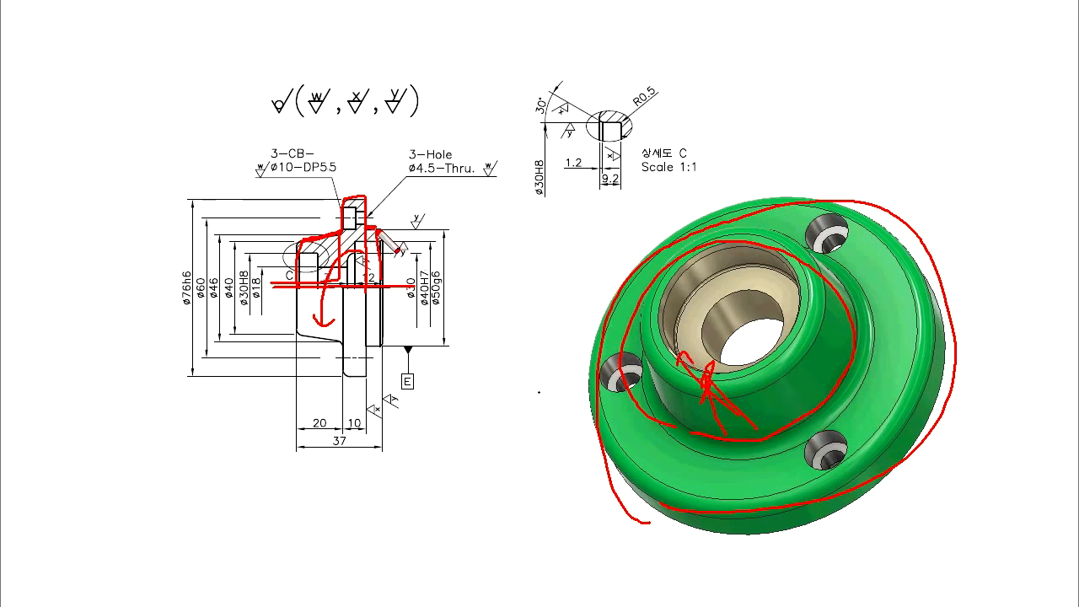
{"action": "mouse_move", "coordinate": [377, 229]}
{"action": "left_mouse_down"}
{"action": "mouse_move", "coordinate": [365, 347]}
{"action": "mouse_move", "coordinate": [371, 312]}
{"action": "left_mouse_up"}
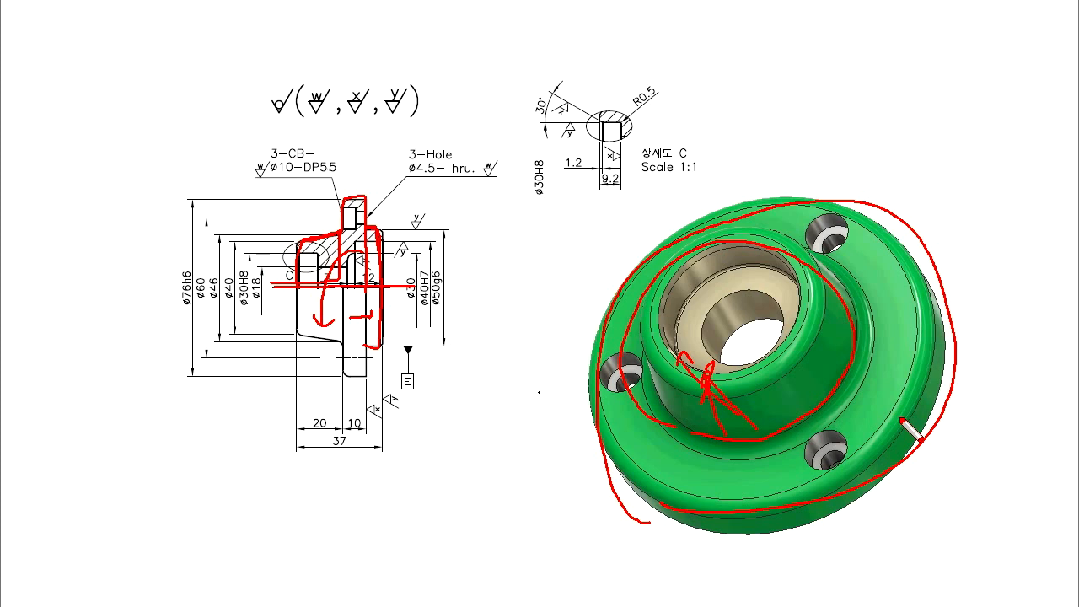
{"action": "key", "text": "Escape"}
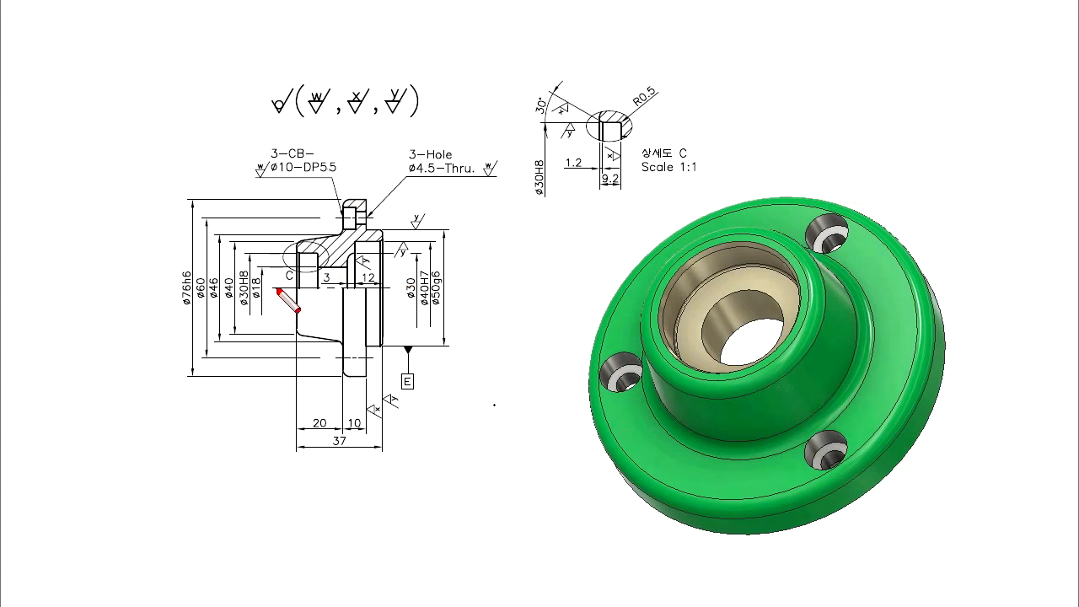
{"action": "left_click_drag", "start_coordinate": [276, 290], "coordinate": [436, 299]}
{"action": "mouse_move", "coordinate": [285, 291]}
{"action": "left_mouse_down"}
{"action": "mouse_move", "coordinate": [412, 290]}
{"action": "mouse_move", "coordinate": [318, 294]}
{"action": "left_mouse_up"}
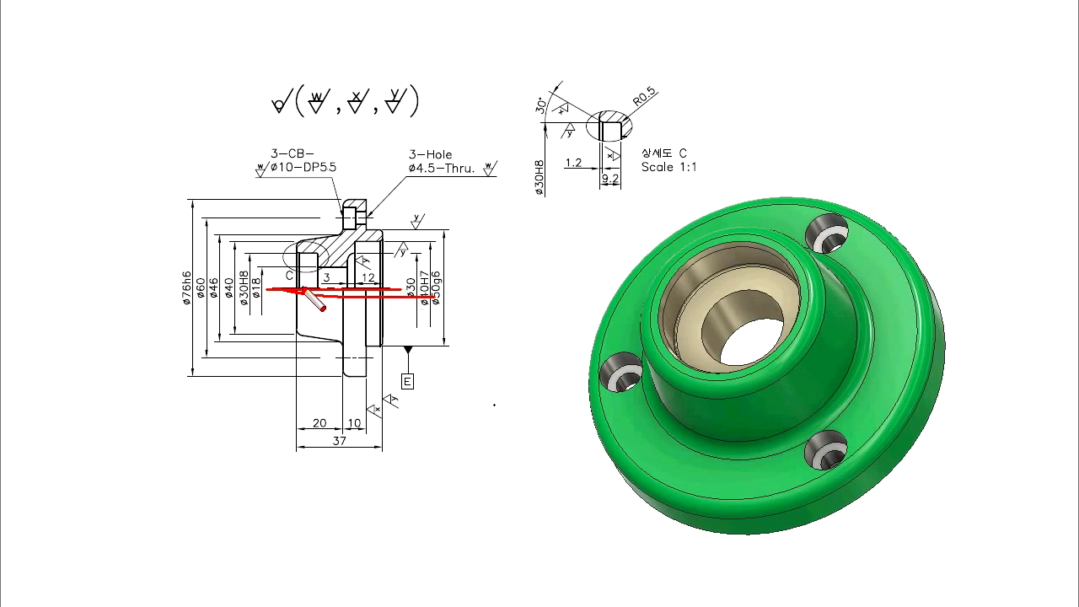
{"action": "mouse_move", "coordinate": [299, 290]}
{"action": "left_mouse_down"}
{"action": "mouse_move", "coordinate": [306, 238]}
{"action": "mouse_move", "coordinate": [341, 253]}
{"action": "mouse_move", "coordinate": [369, 199]}
{"action": "mouse_move", "coordinate": [381, 263]}
{"action": "left_mouse_up"}
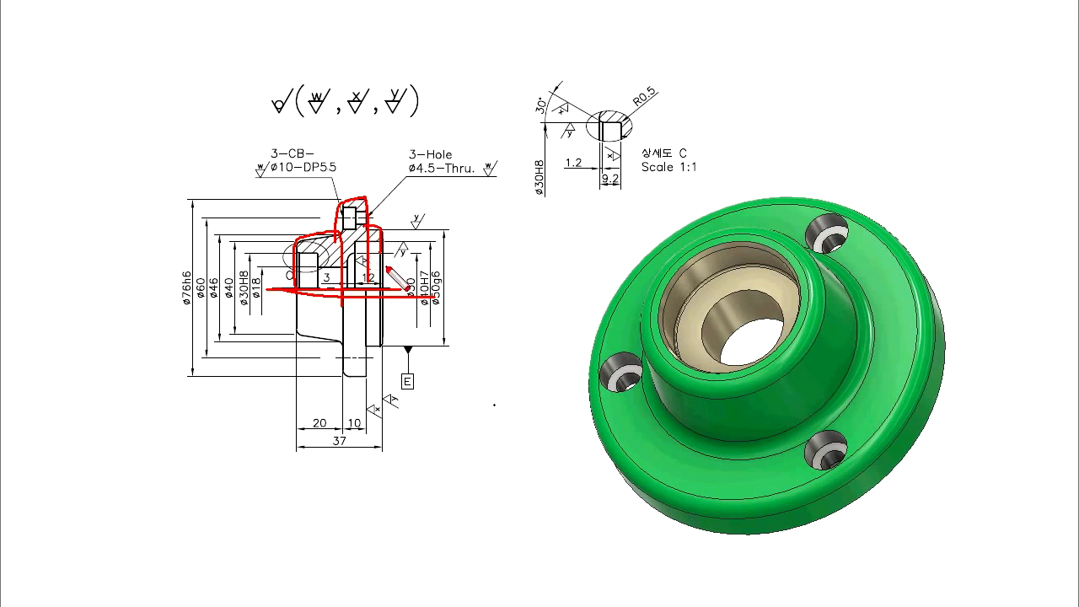
{"action": "key", "text": "Escape"}
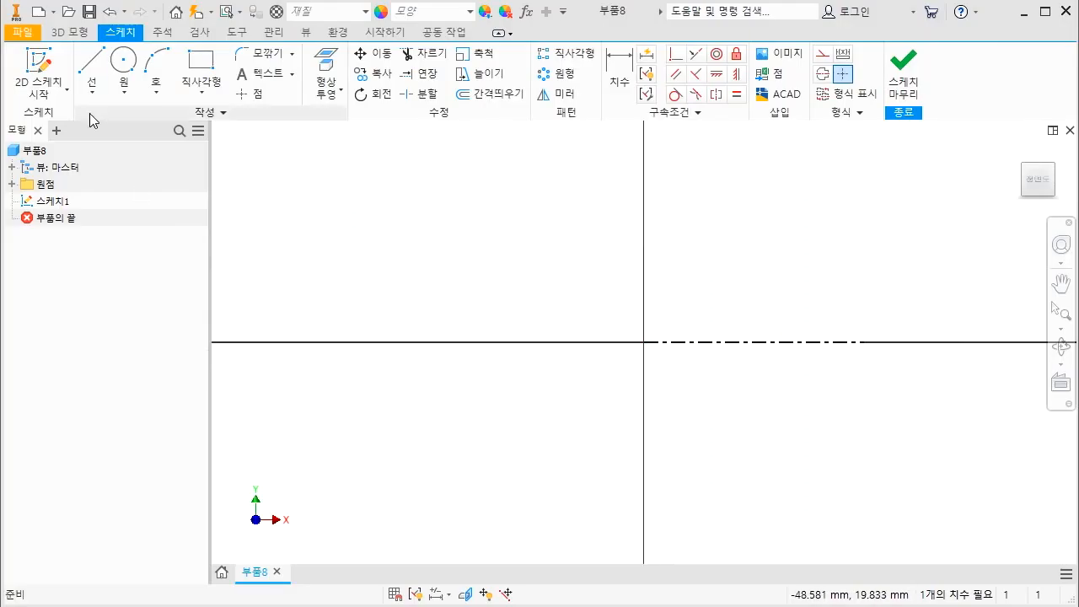
Step: Sketch a trapezoid about 4.8 mm wide on the centerline from the origin, with vertical sides and a top edge sloping up away from it
{"action": "left_click", "coordinate": [91, 63]}
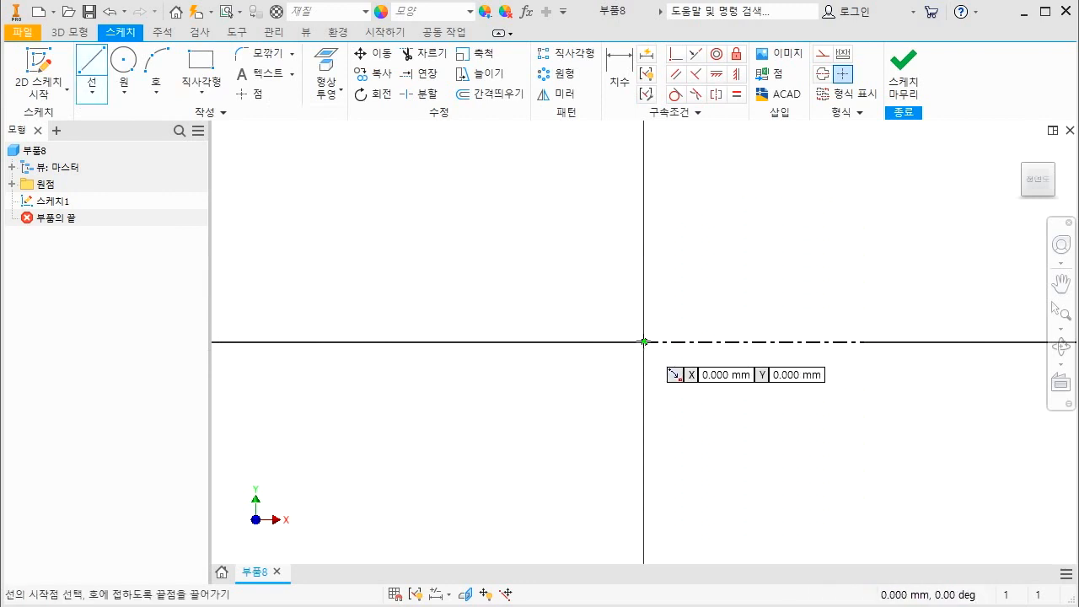
{"action": "left_click", "coordinate": [644, 341]}
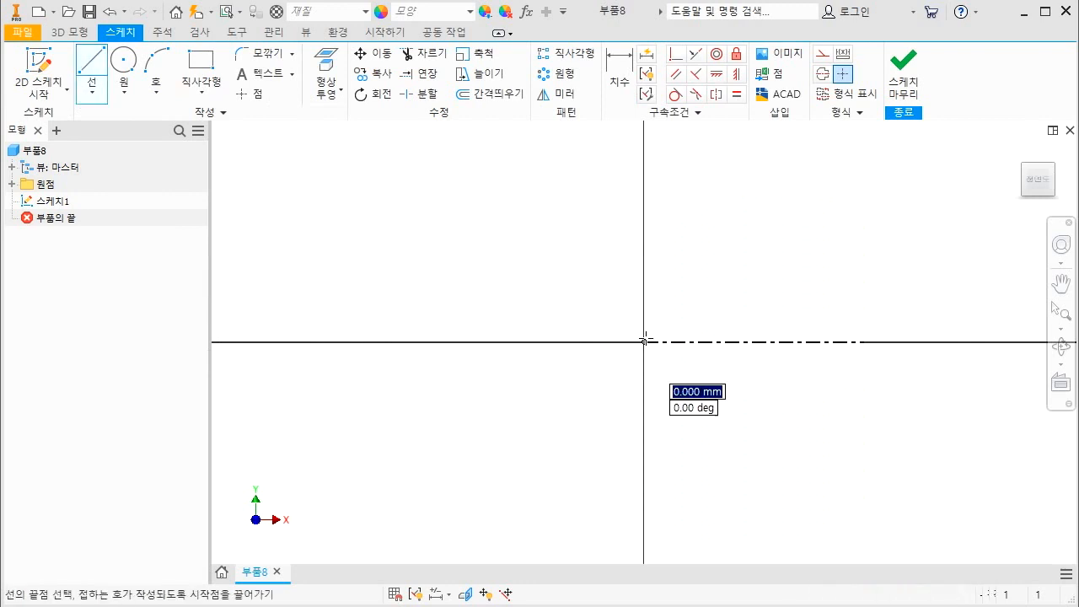
{"action": "left_click", "coordinate": [645, 250]}
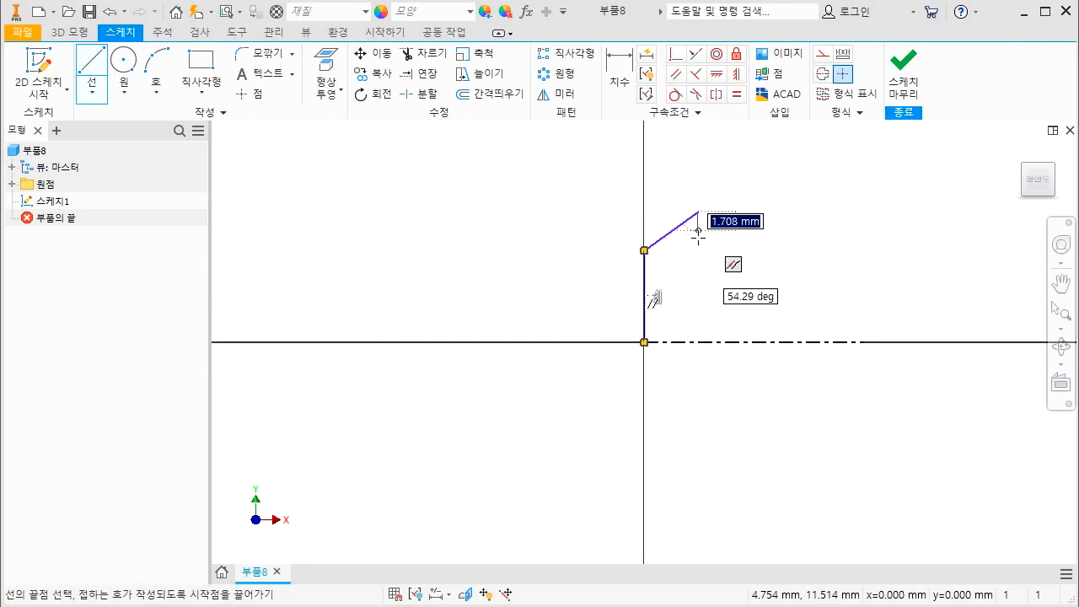
{"action": "left_click", "coordinate": [699, 341]}
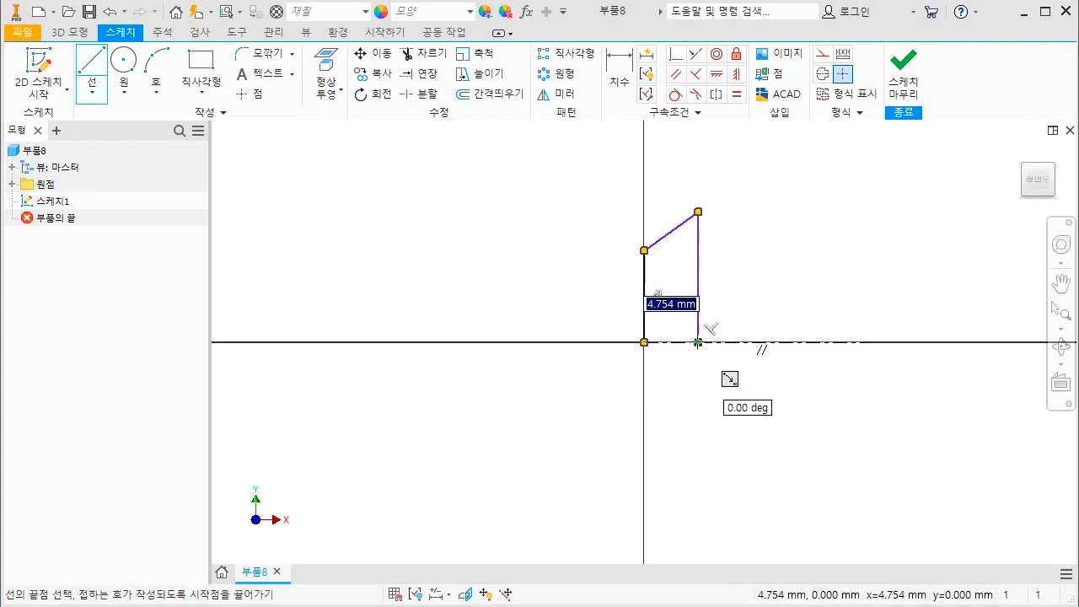
{"action": "left_click", "coordinate": [699, 341]}
{"action": "scroll", "coordinate": [610, 355], "scroll_direction": "down", "scroll_amount": 2}
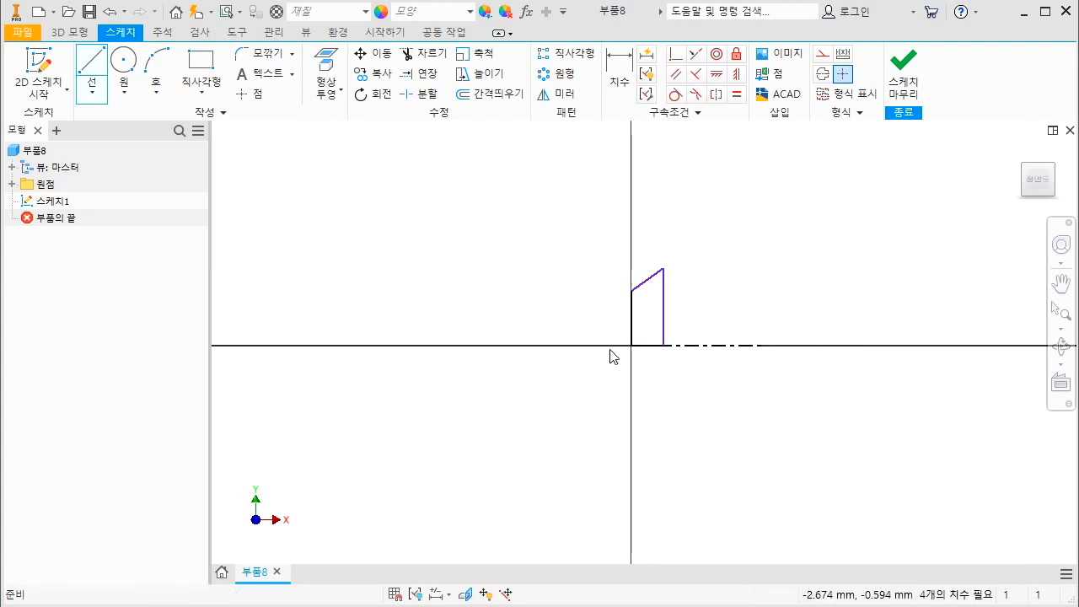
{"action": "scroll", "coordinate": [697, 331], "scroll_direction": "up", "scroll_amount": 5}
{"action": "key", "text": "Escape"}
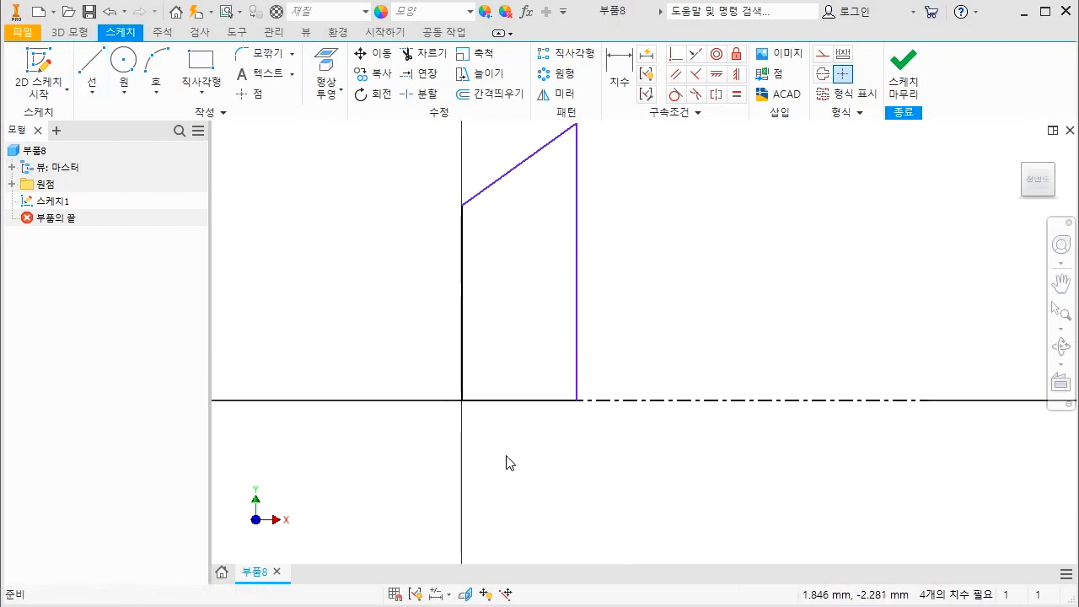
{"action": "scroll", "coordinate": [504, 445], "scroll_direction": "down", "scroll_amount": 2}
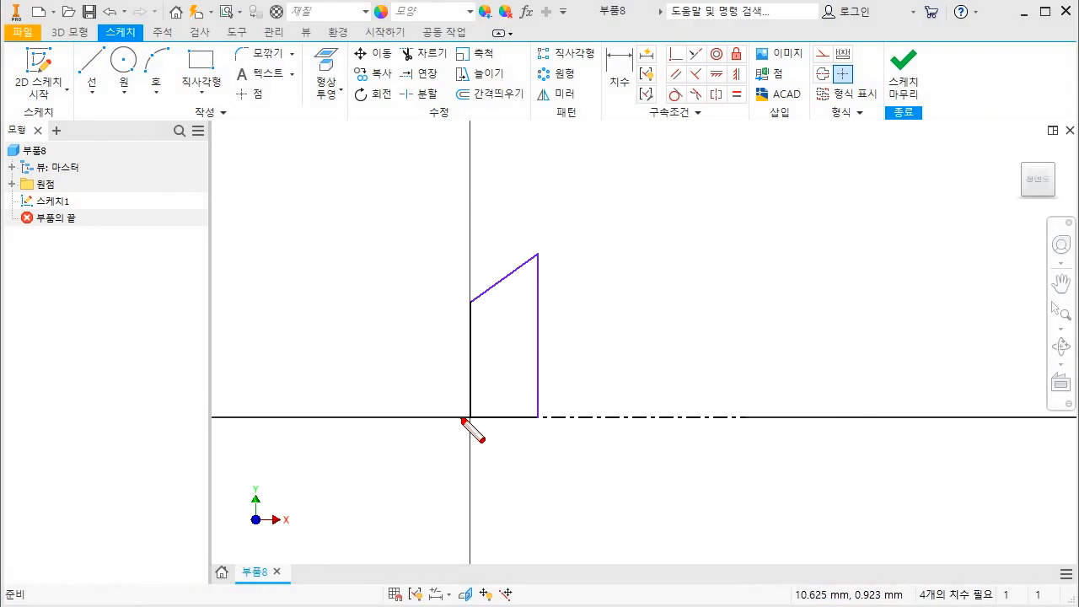
{"action": "left_click_drag", "start_coordinate": [461, 419], "coordinate": [572, 419]}
Step: Sketch a two-point rectangle about 4.9 mm wide on the centerline, starting at the trapezoid's outer bottom corner and rising above its sloped edge
{"action": "left_click", "coordinate": [202, 90]}
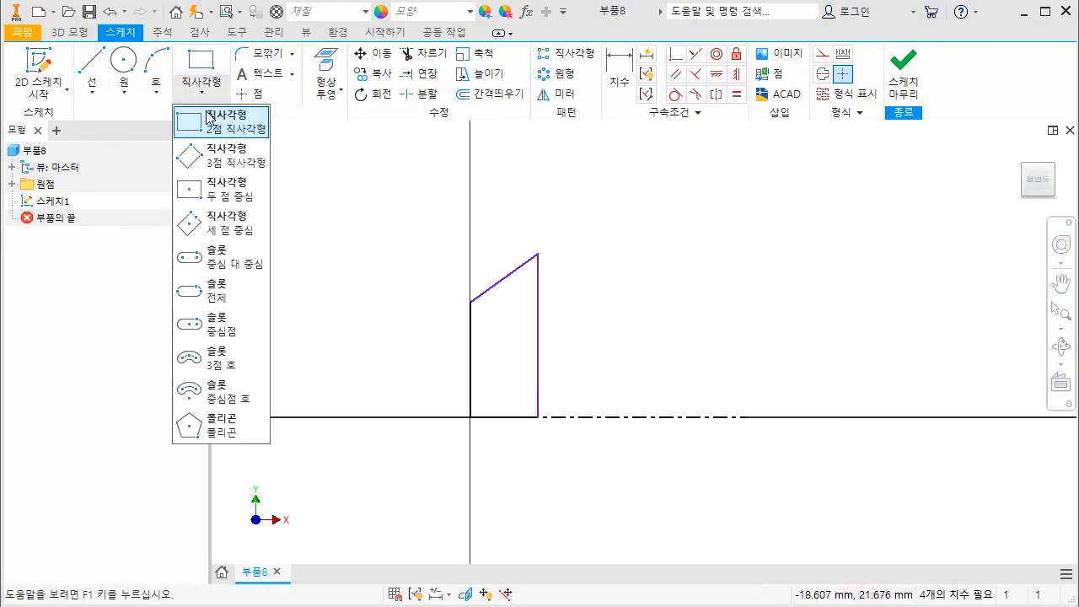
{"action": "left_click", "coordinate": [213, 125]}
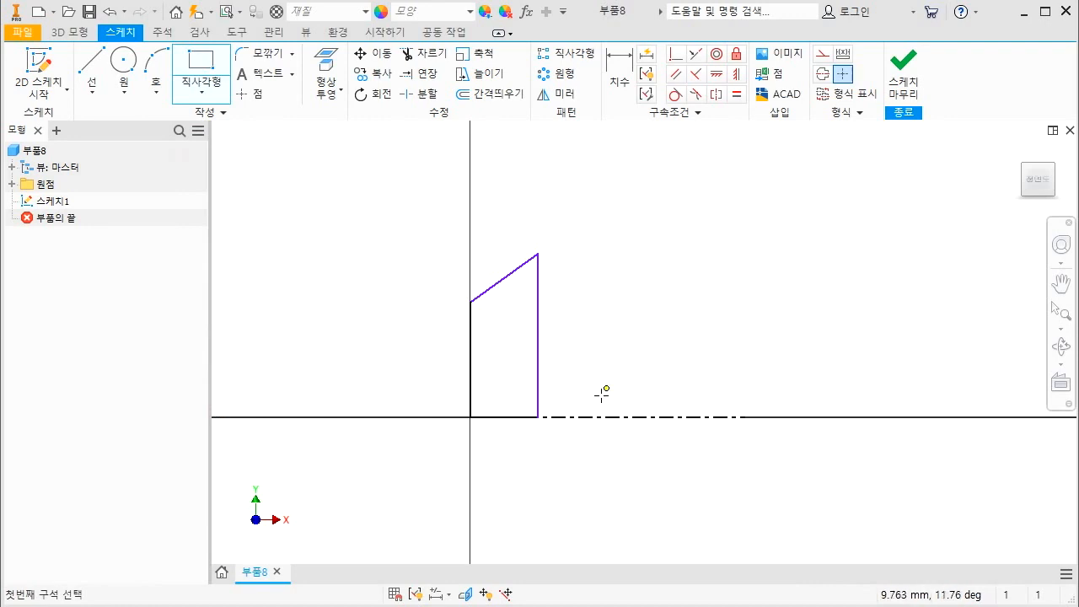
{"action": "key", "text": "ctrl+2"}
{"action": "mouse_move", "coordinate": [536, 315]}
{"action": "left_mouse_down"}
{"action": "mouse_move", "coordinate": [539, 418]}
{"action": "mouse_move", "coordinate": [461, 418]}
{"action": "mouse_move", "coordinate": [700, 419]}
{"action": "left_mouse_up"}
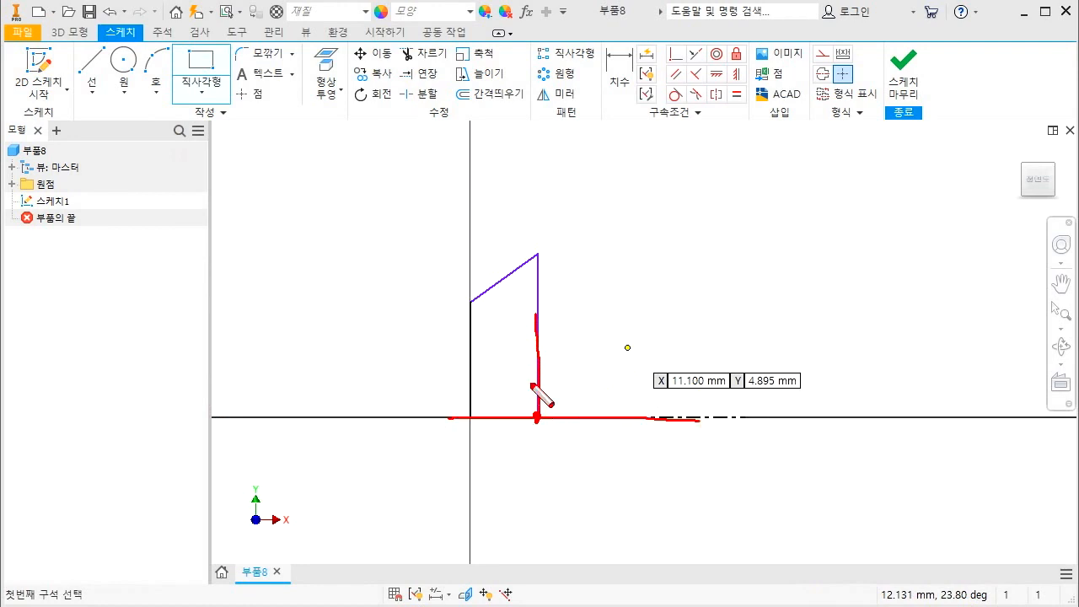
{"action": "mouse_move", "coordinate": [553, 405]}
{"action": "left_mouse_down"}
{"action": "mouse_move", "coordinate": [528, 430]}
{"action": "mouse_move", "coordinate": [560, 437]}
{"action": "left_mouse_up"}
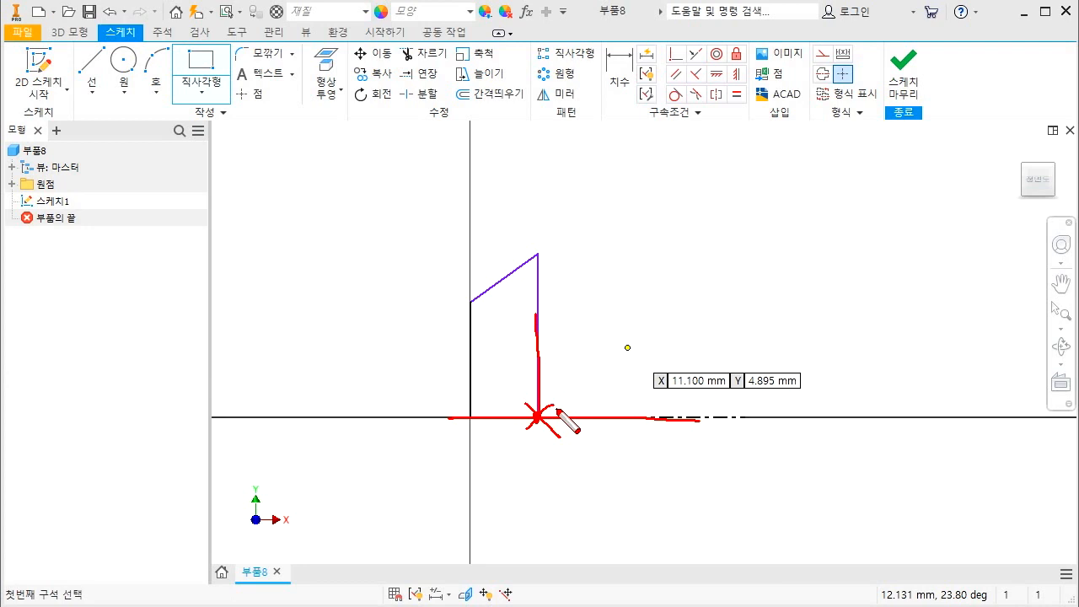
{"action": "key", "text": "Escape"}
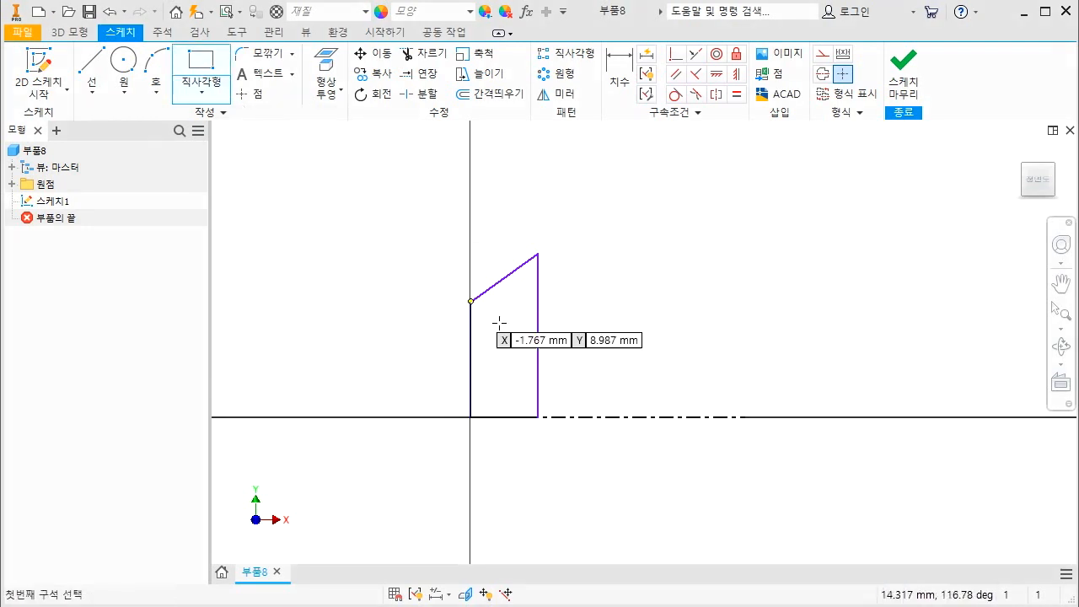
{"action": "scroll", "coordinate": [548, 418], "scroll_direction": "up", "scroll_amount": 5}
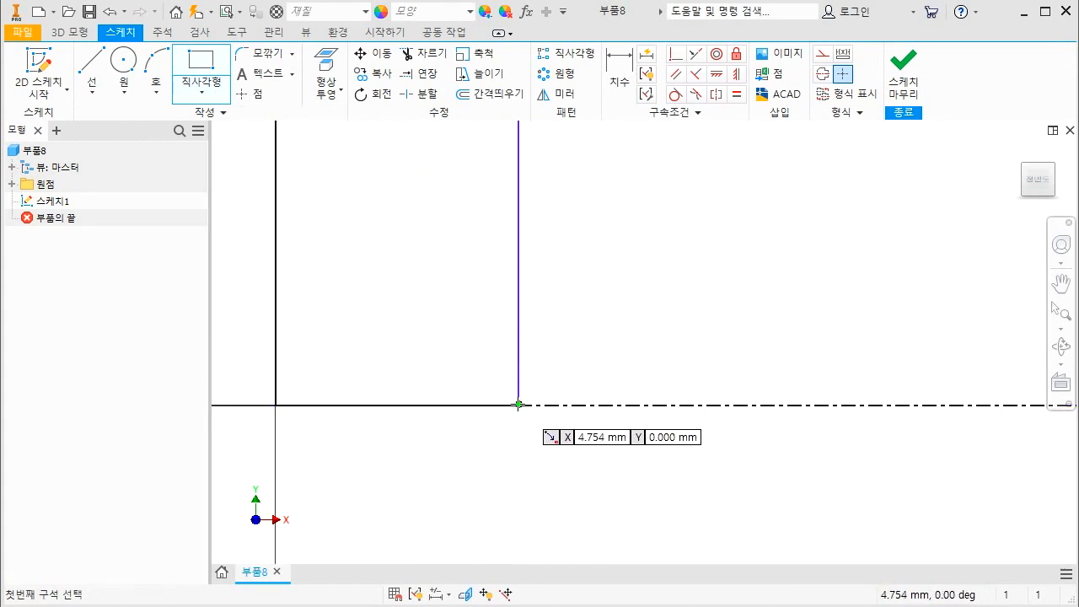
{"action": "scroll", "coordinate": [519, 405], "scroll_direction": "down", "scroll_amount": 5}
{"action": "left_click", "coordinate": [519, 406]}
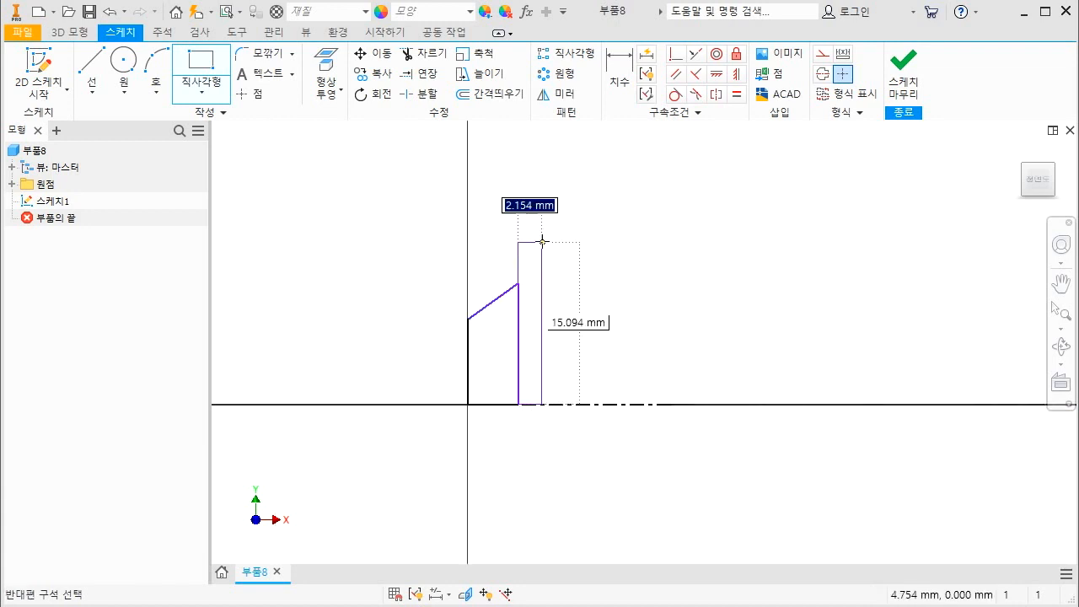
{"action": "left_click", "coordinate": [570, 219]}
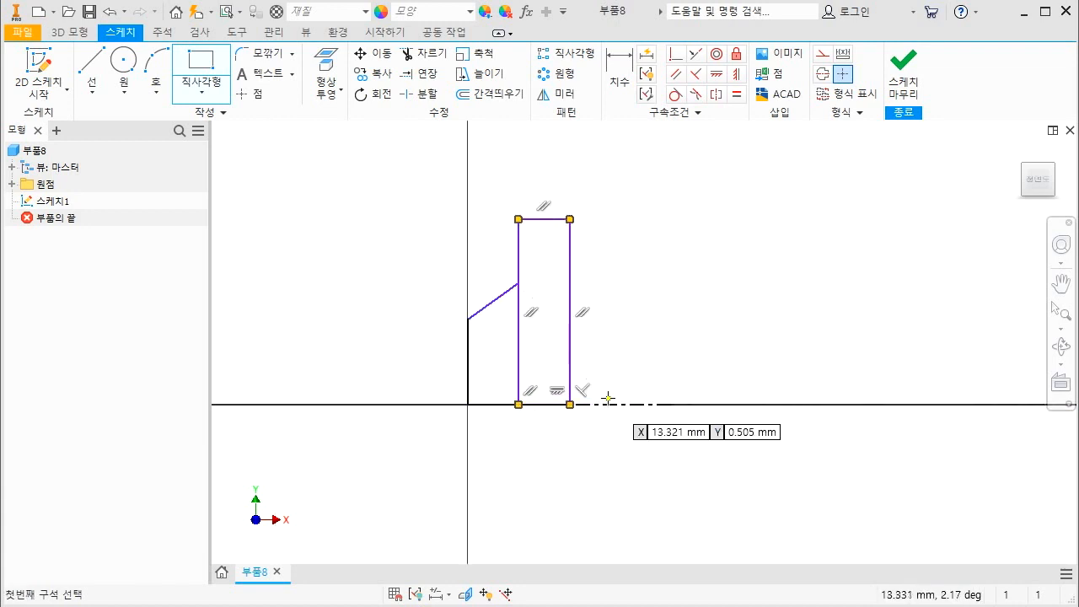
Step: Sketch a second rectangle on the centerline, adjoining the far side of the first one and lower than it
{"action": "scroll", "coordinate": [574, 400], "scroll_direction": "up", "scroll_amount": 3}
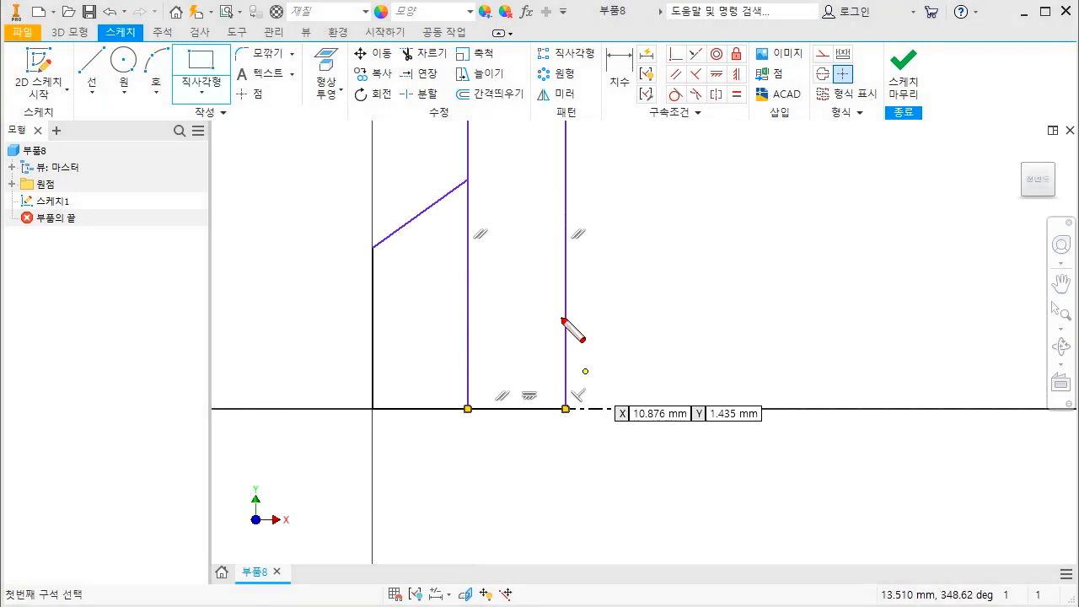
{"action": "mouse_move", "coordinate": [562, 319]}
{"action": "left_mouse_down"}
{"action": "mouse_move", "coordinate": [565, 414]}
{"action": "mouse_move", "coordinate": [604, 408]}
{"action": "mouse_move", "coordinate": [544, 431]}
{"action": "left_mouse_up"}
{"action": "key", "text": "Escape"}
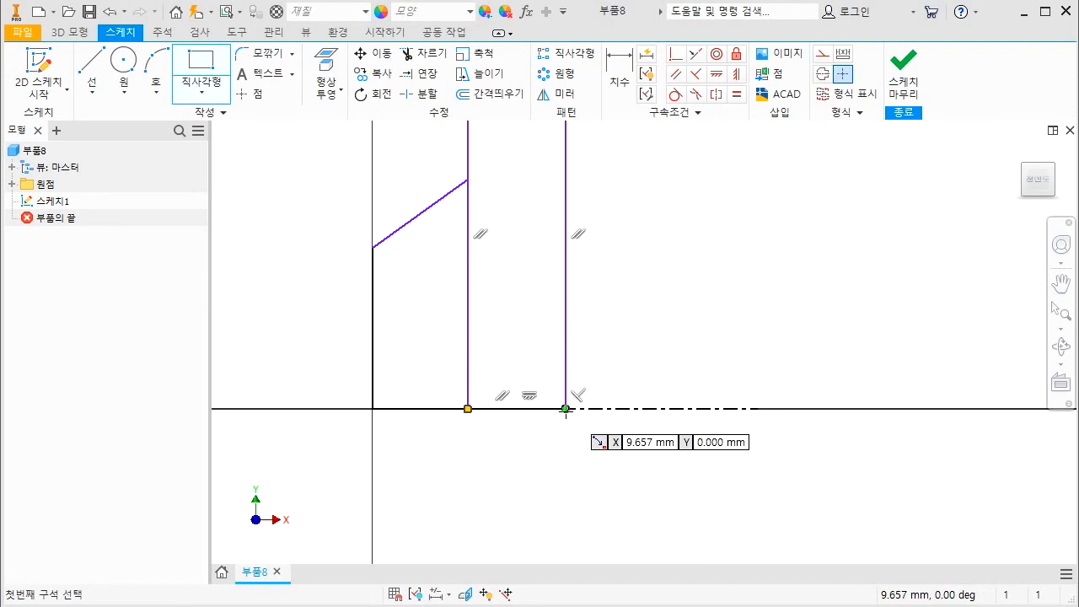
{"action": "left_click", "coordinate": [566, 409]}
{"action": "scroll", "coordinate": [565, 409], "scroll_direction": "down", "scroll_amount": 3}
{"action": "left_click", "coordinate": [633, 245]}
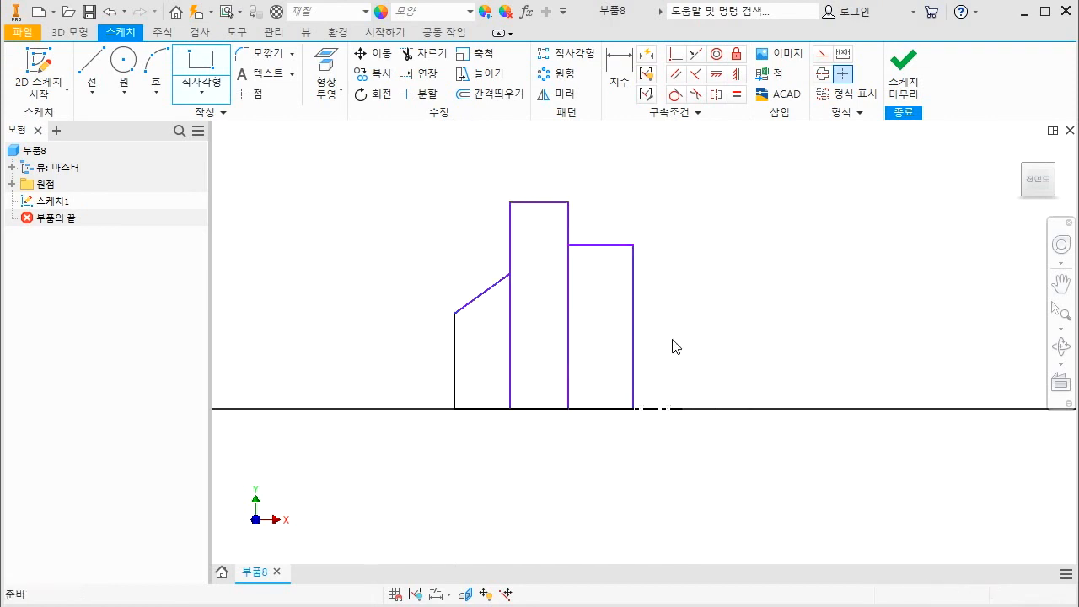
{"action": "key", "text": "Escape"}
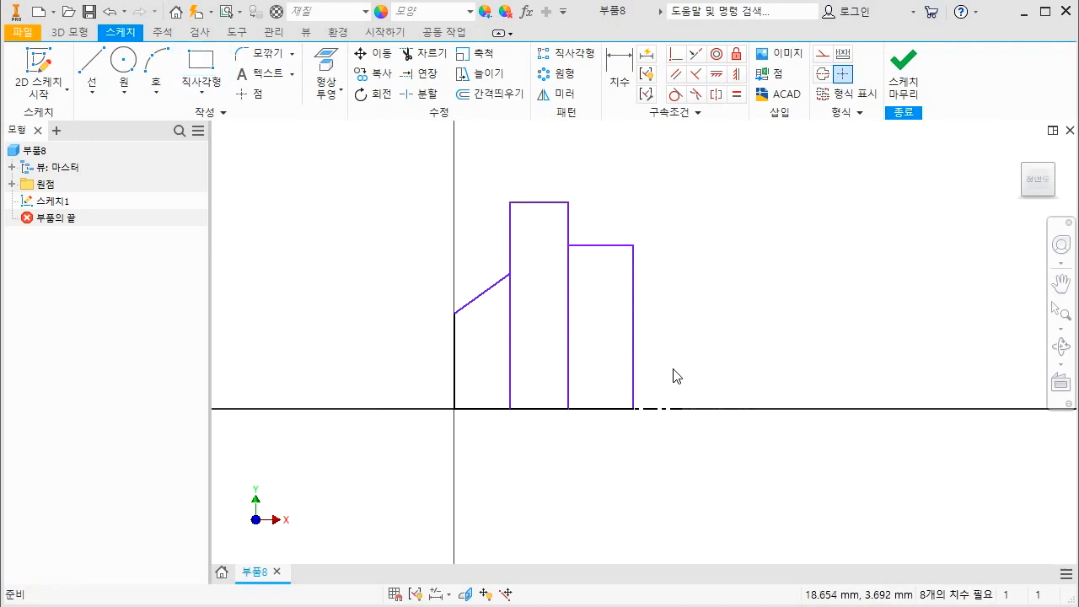
Step: Dimension the low end of the sloped edge as a 40 mm diameter about the centerline
{"action": "key", "text": "d"}
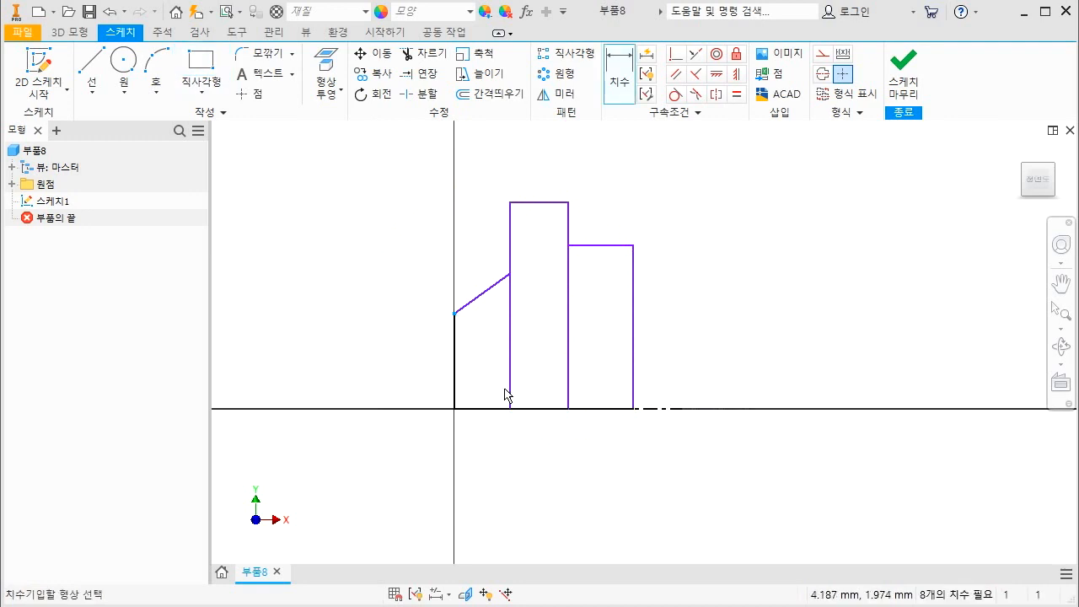
{"action": "left_click", "coordinate": [509, 409]}
{"action": "left_click", "coordinate": [455, 314]}
{"action": "left_click", "coordinate": [420, 435]}
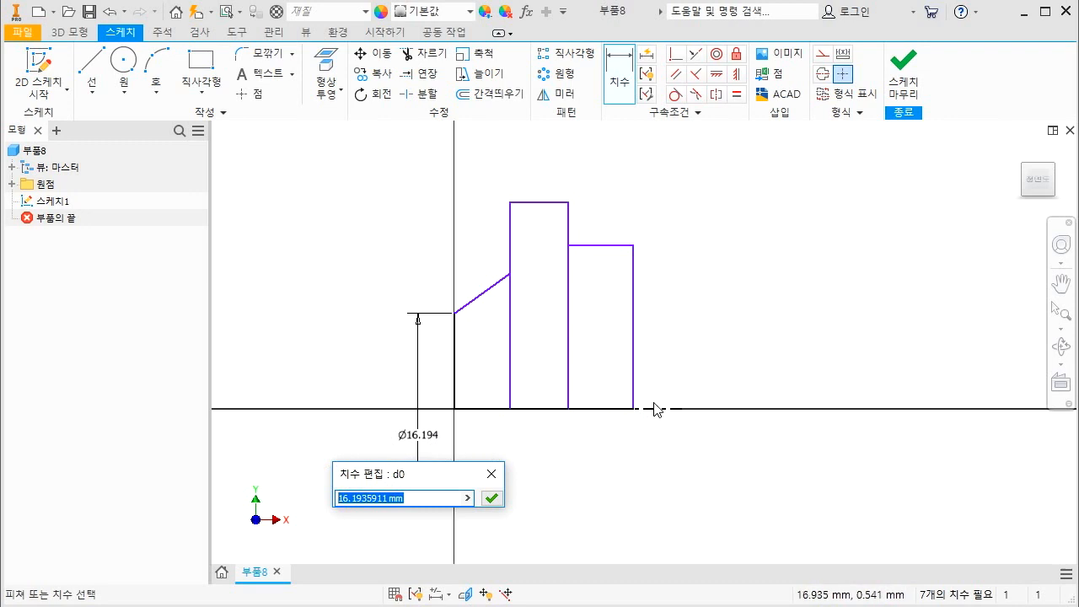
{"action": "left_click_drag", "start_coordinate": [420, 500], "coordinate": [288, 499]}
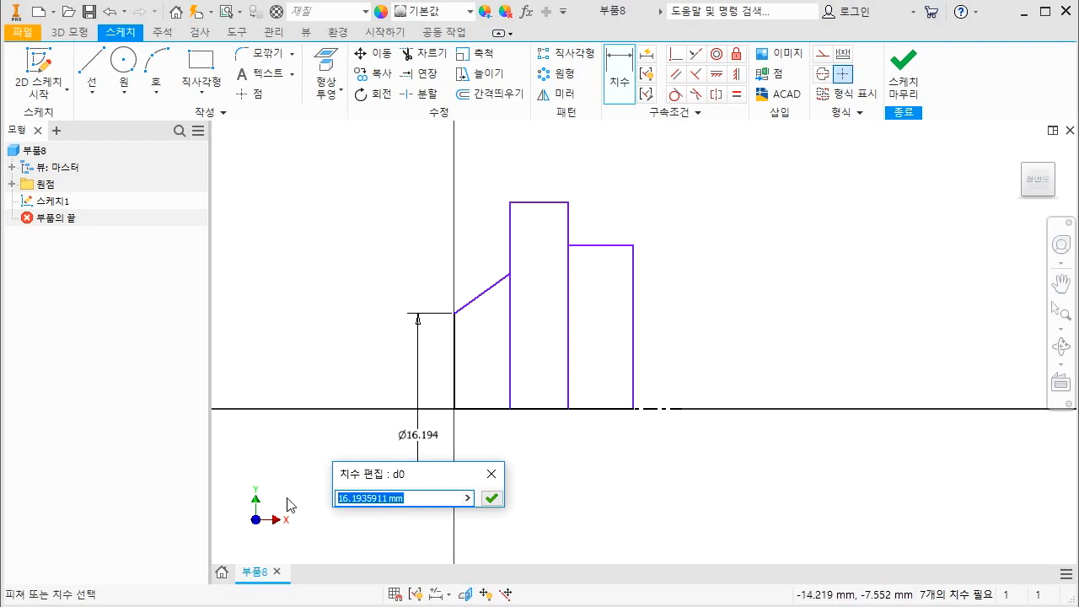
{"action": "type", "text": "40"}
{"action": "key", "text": "Return"}
Step: Dimension the high end of the sloped edge as a 46 mm diameter about the centerline
{"action": "scroll", "coordinate": [289, 506], "scroll_direction": "up", "scroll_amount": 3}
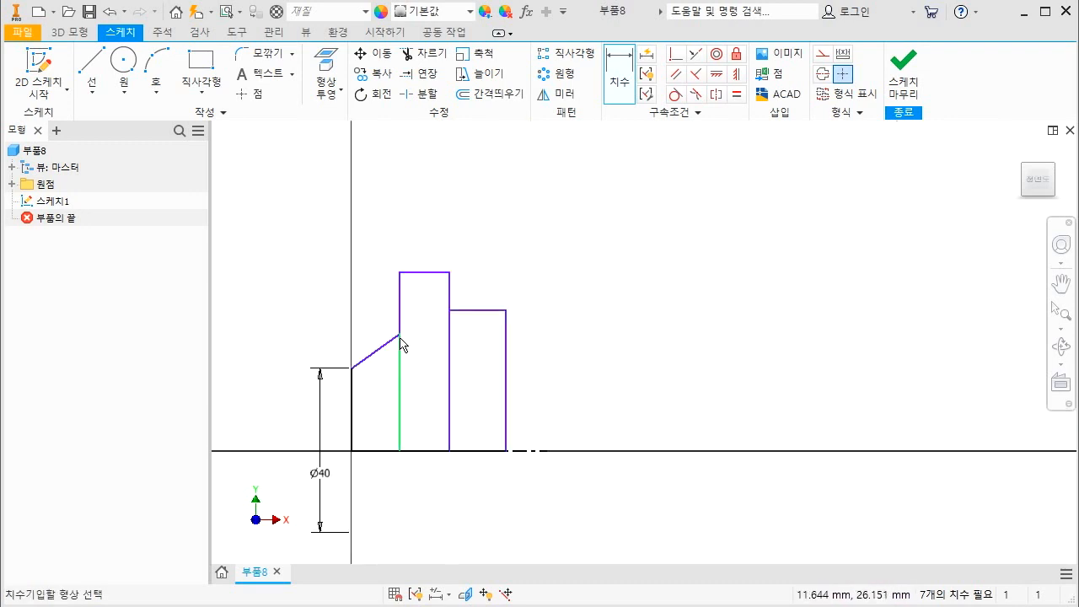
{"action": "left_click", "coordinate": [400, 336]}
{"action": "left_click", "coordinate": [436, 450]}
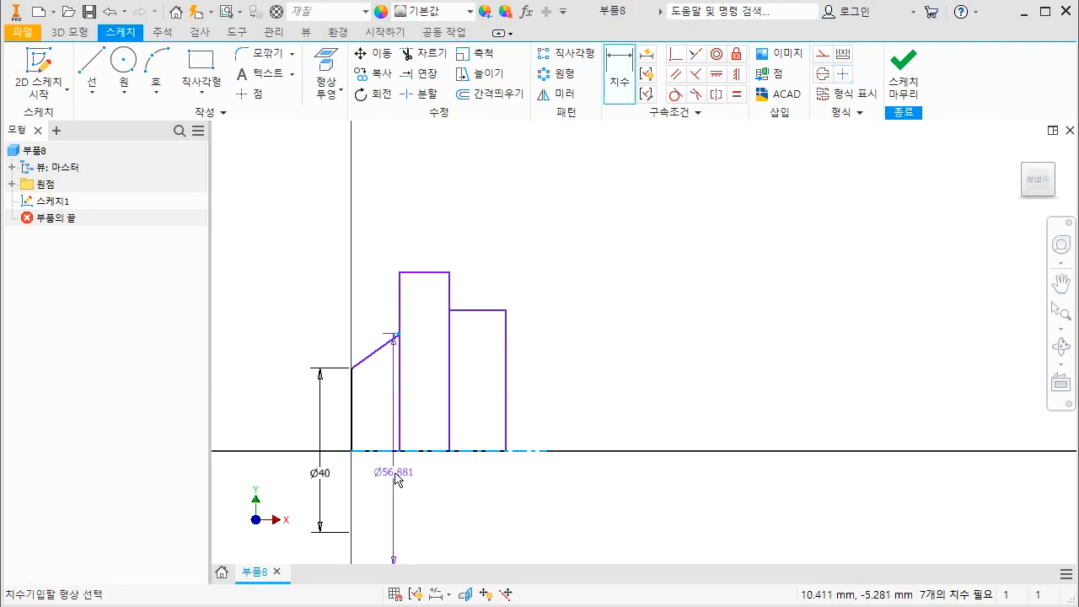
{"action": "left_click", "coordinate": [383, 474]}
{"action": "type", "text": "46"}
{"action": "key", "text": "Return"}
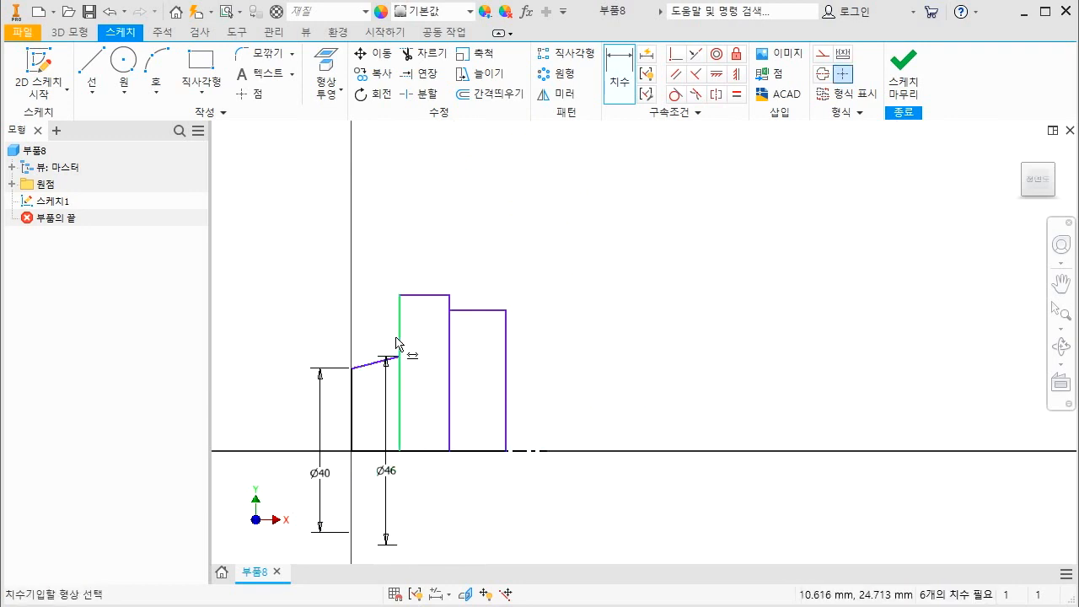
Step: Dimension the top edge of the tall middle rectangle as a 76 mm diameter about the centerline
{"action": "left_click", "coordinate": [422, 296]}
{"action": "left_click", "coordinate": [444, 450]}
{"action": "left_click", "coordinate": [429, 497]}
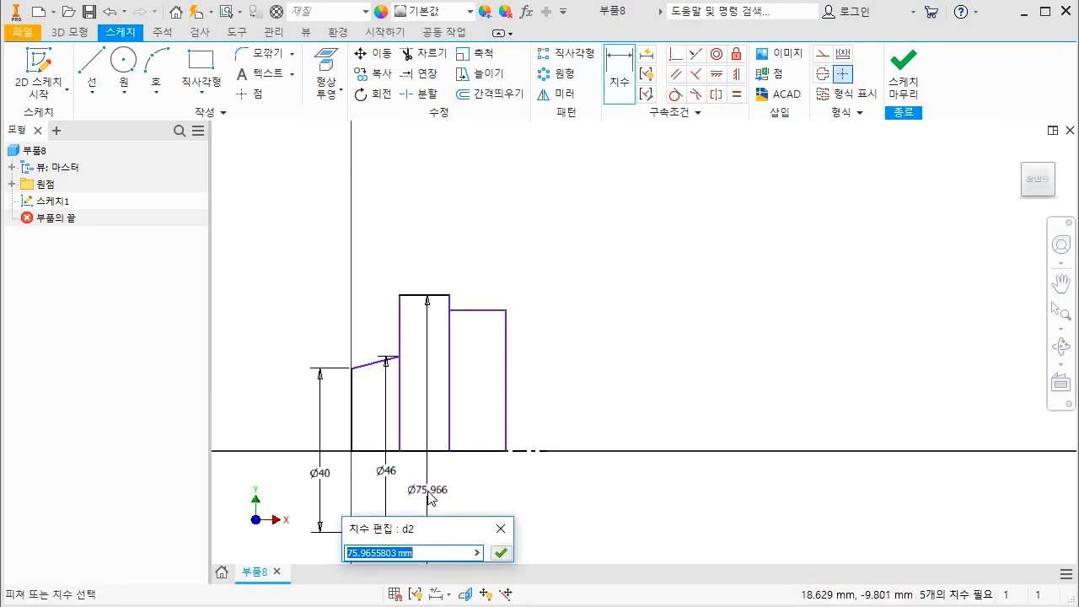
{"action": "type", "text": "76"}
{"action": "key", "text": "Return"}
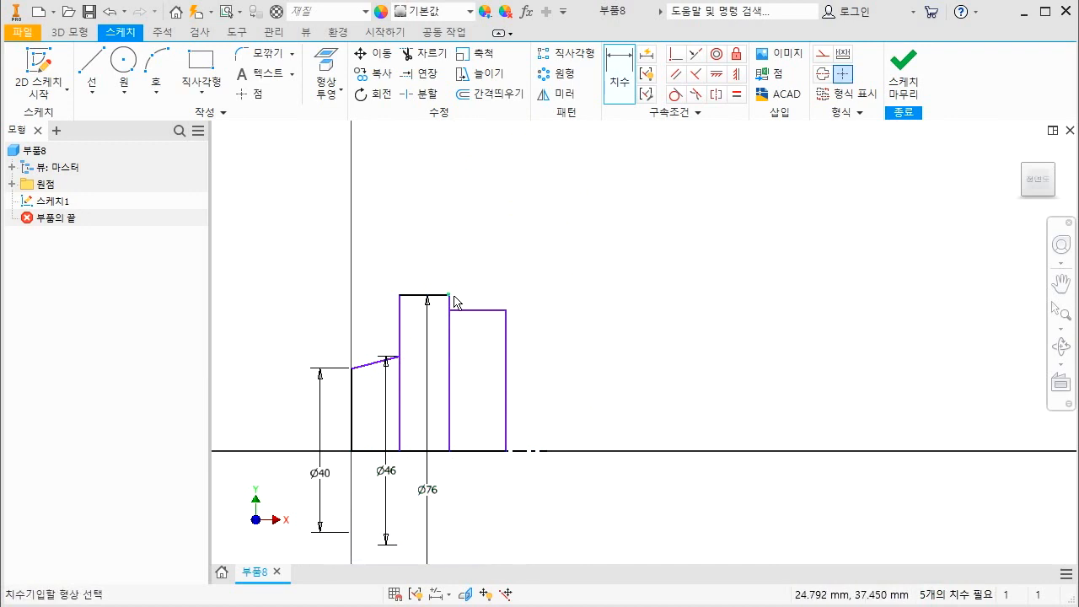
Step: Dimension the top edge of the last rectangle as a 50 mm diameter about the centerline
{"action": "left_click", "coordinate": [472, 311]}
{"action": "left_click", "coordinate": [506, 450]}
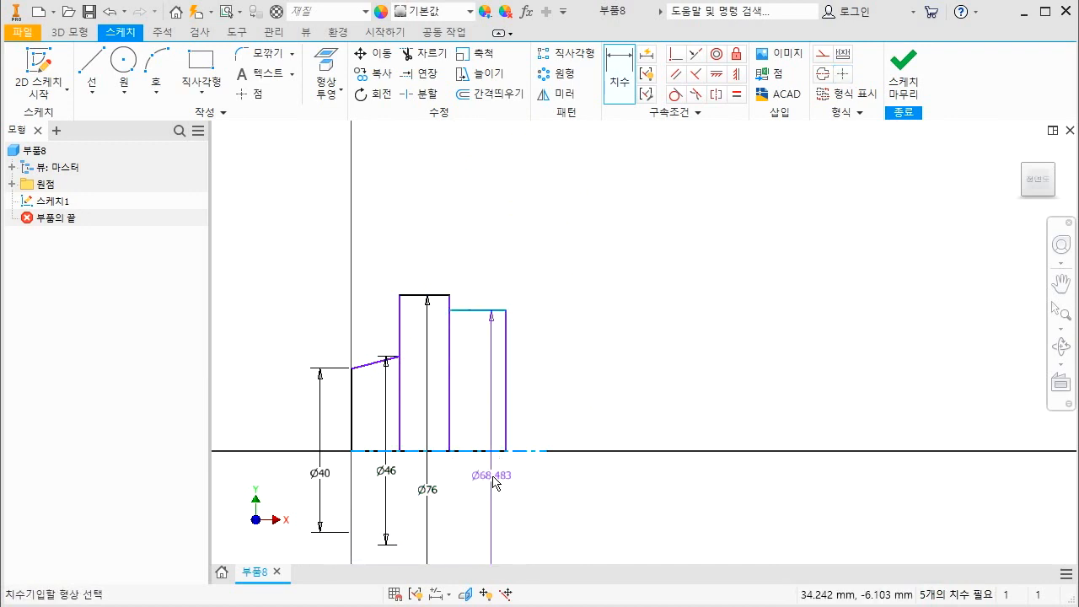
{"action": "left_click", "coordinate": [494, 482]}
{"action": "type", "text": "50"}
{"action": "key", "text": "Return"}
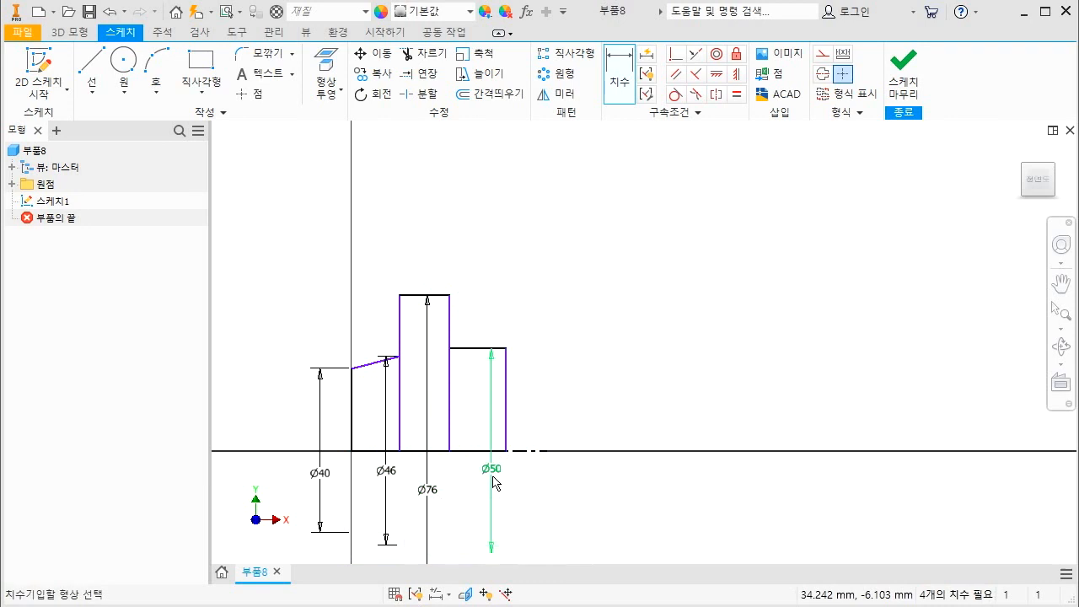
Step: Dimension the horizontal width of the tapered section as 20 mm
{"action": "left_click", "coordinate": [380, 383]}
{"action": "left_click", "coordinate": [376, 265]}
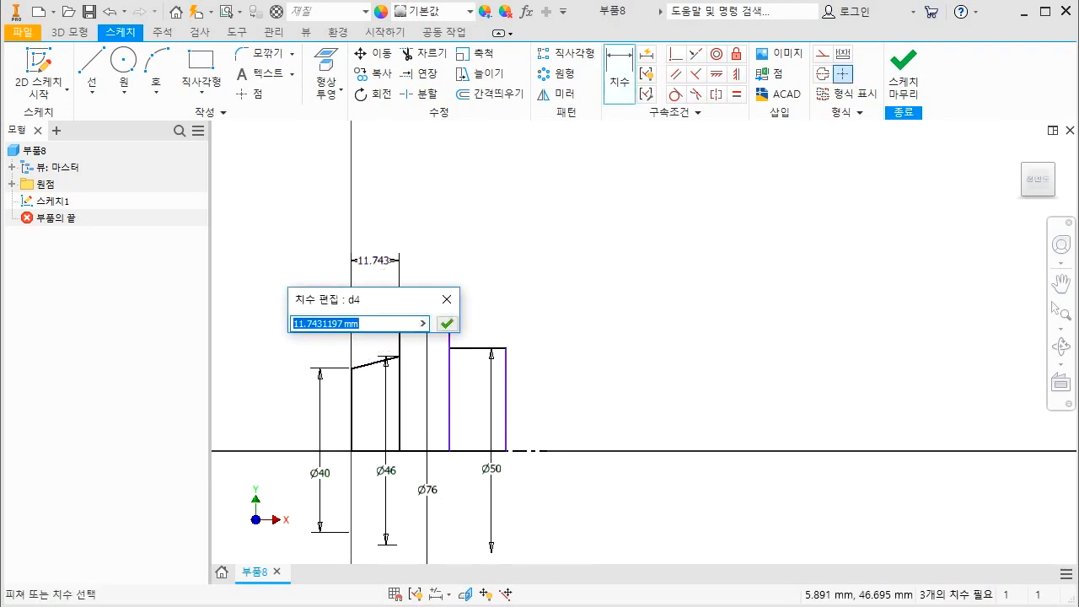
{"action": "type", "text": "20"}
{"action": "key", "text": "Return"}
Step: Dimension the width of the tall middle rectangle and set it to 10 mm
{"action": "scroll", "coordinate": [448, 285], "scroll_direction": "up", "scroll_amount": 3}
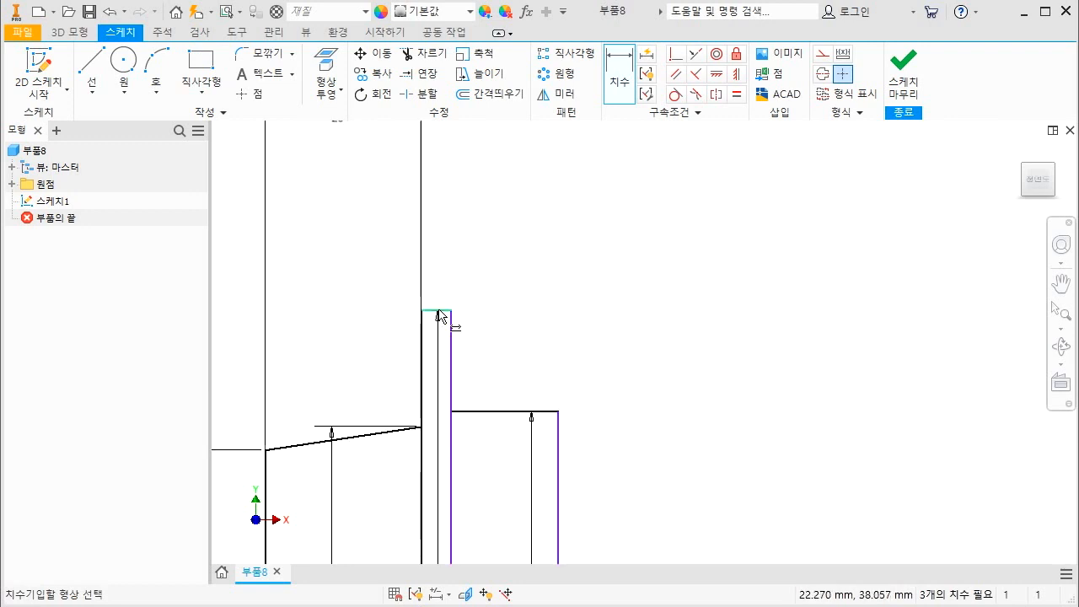
{"action": "left_click", "coordinate": [437, 313]}
{"action": "scroll", "coordinate": [448, 223], "scroll_direction": "down", "scroll_amount": 3}
{"action": "left_click", "coordinate": [449, 199]}
{"action": "type", "text": "7"}
{"action": "key", "text": "Return"}
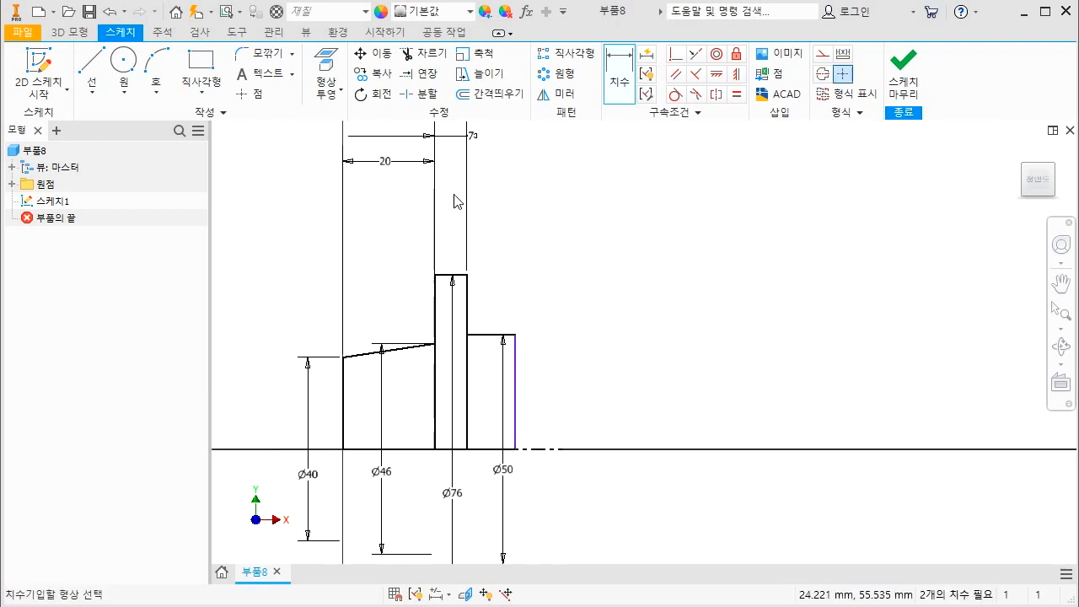
{"action": "left_click", "coordinate": [456, 141]}
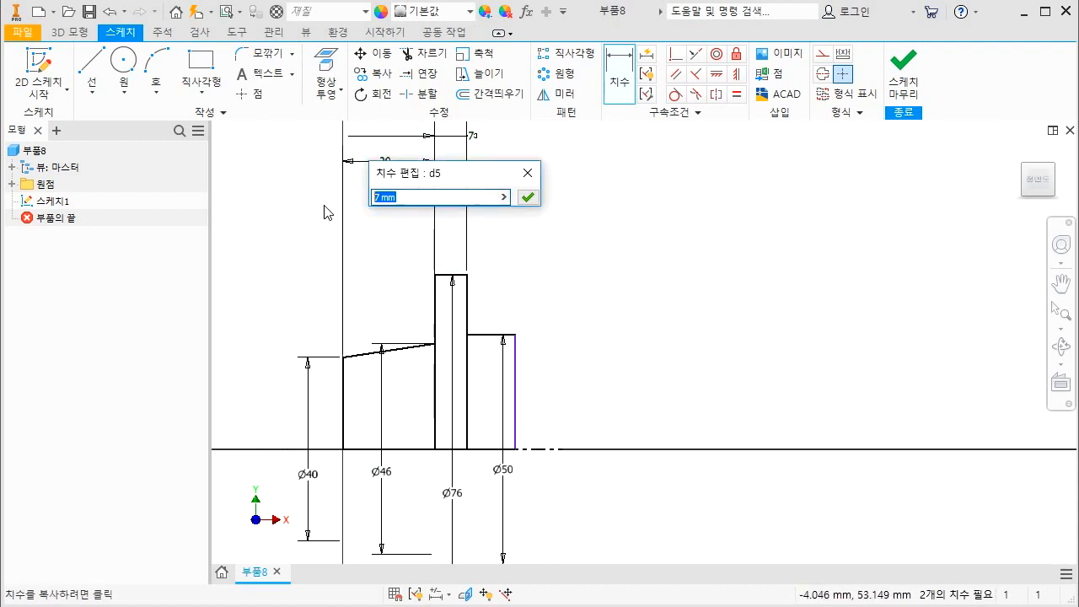
{"action": "key", "text": "Return"}
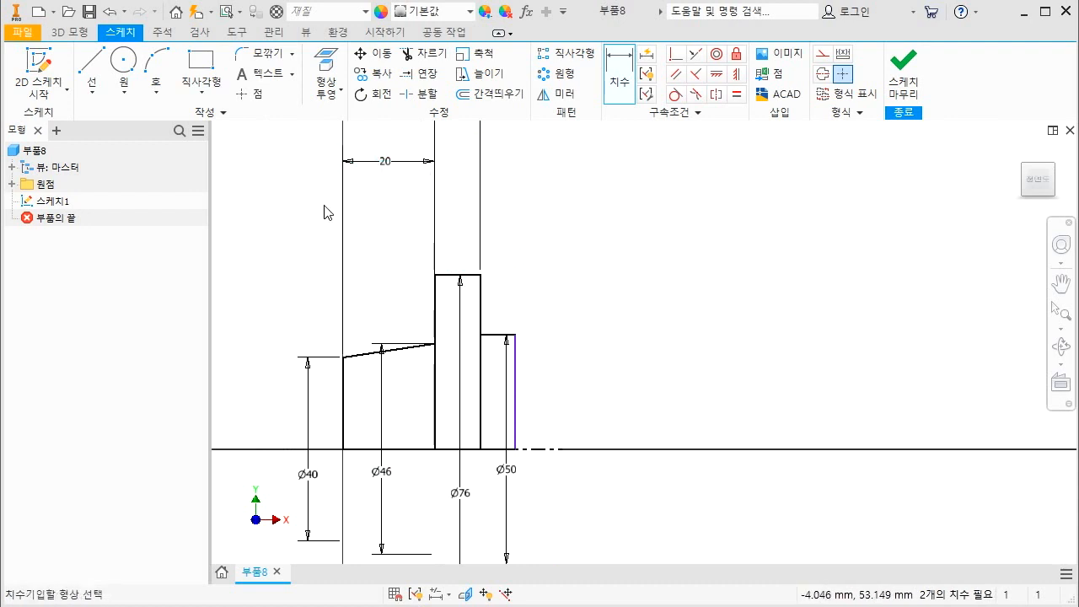
Step: Dimension the width of the last rectangle as 7 mm and end dimensioning
{"action": "left_click", "coordinate": [496, 335]}
{"action": "left_click", "coordinate": [513, 278]}
{"action": "type", "text": "7"}
{"action": "key", "text": "Return"}
{"action": "scroll", "coordinate": [672, 340], "scroll_direction": "down", "scroll_amount": 3}
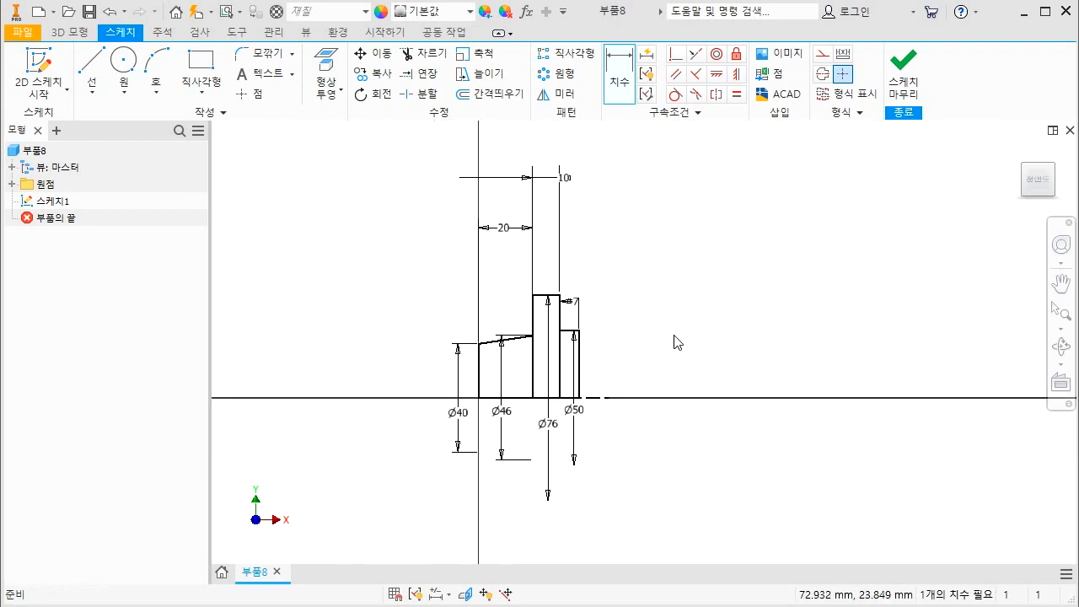
{"action": "key", "text": "Escape"}
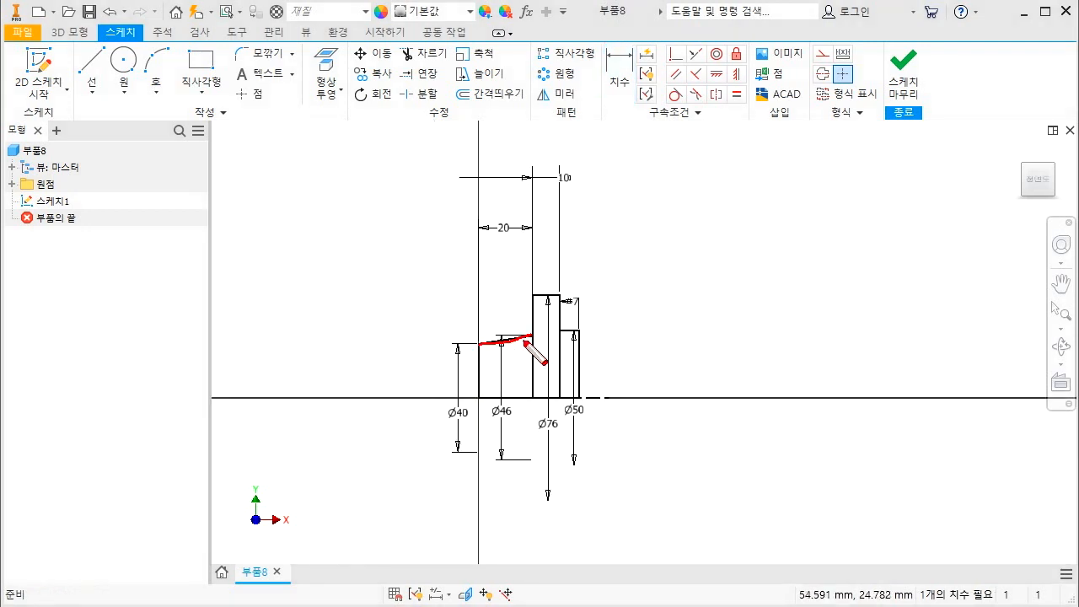
{"action": "mouse_move", "coordinate": [513, 295]}
{"action": "left_mouse_down"}
{"action": "mouse_move", "coordinate": [513, 390]}
{"action": "mouse_move", "coordinate": [543, 293]}
{"action": "mouse_move", "coordinate": [540, 398]}
{"action": "mouse_move", "coordinate": [511, 398]}
{"action": "left_mouse_up"}
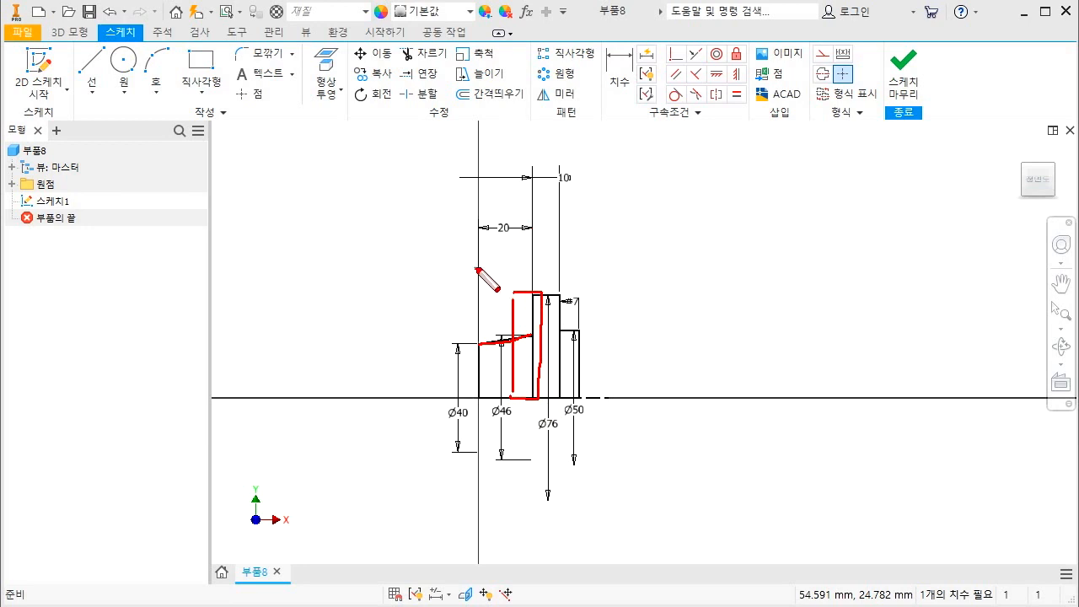
{"action": "left_click_drag", "start_coordinate": [477, 268], "coordinate": [602, 271]}
{"action": "left_click_drag", "start_coordinate": [637, 233], "coordinate": [478, 239]}
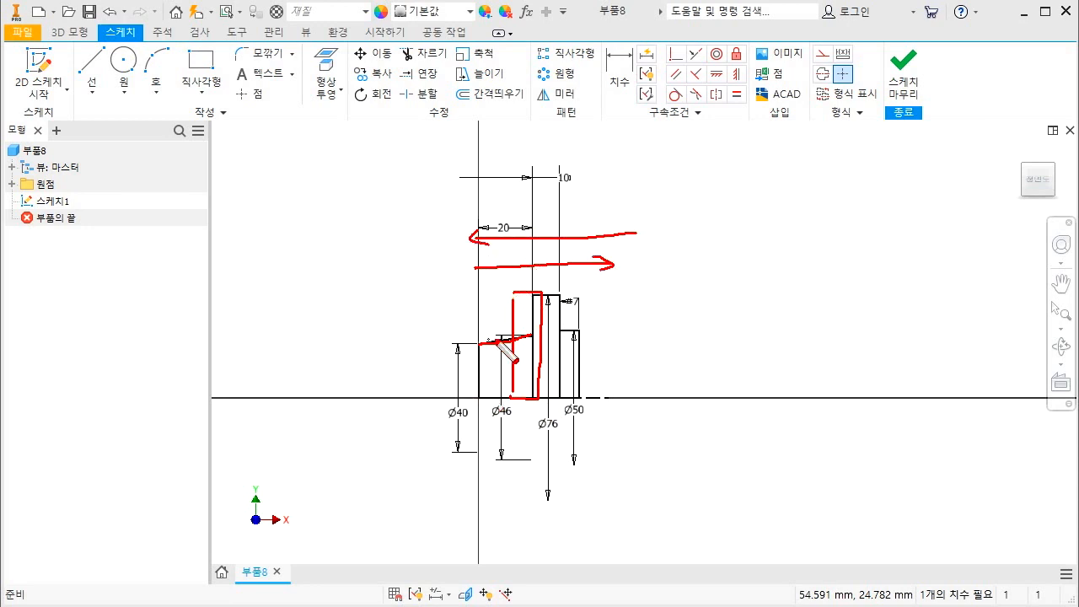
{"action": "mouse_move", "coordinate": [596, 290]}
{"action": "left_mouse_down"}
{"action": "mouse_move", "coordinate": [566, 304]}
{"action": "mouse_move", "coordinate": [600, 296]}
{"action": "left_mouse_up"}
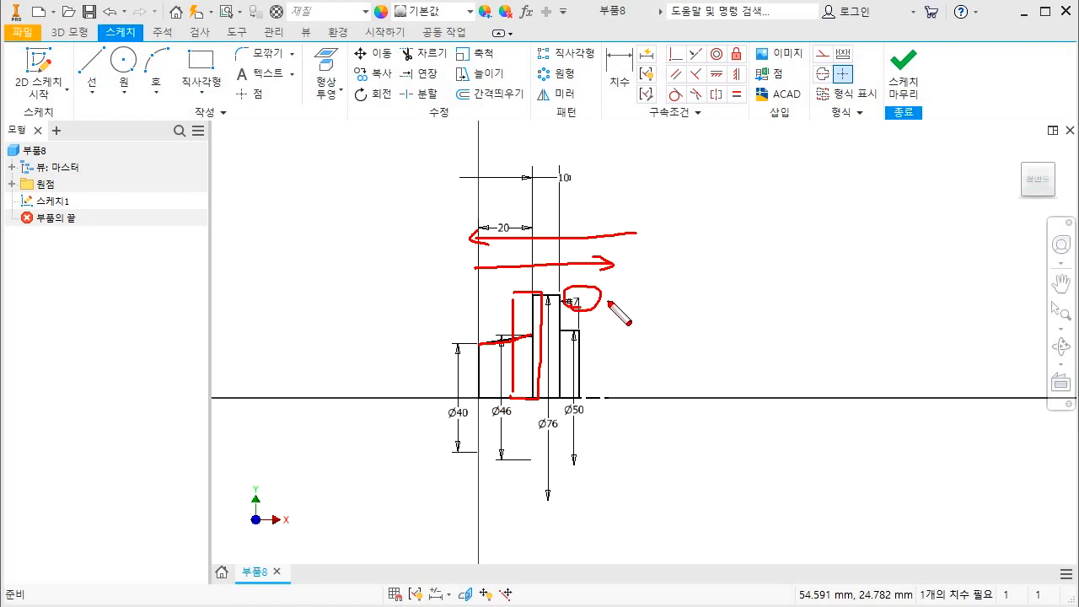
{"action": "mouse_move", "coordinate": [570, 181]}
{"action": "left_mouse_down"}
{"action": "mouse_move", "coordinate": [550, 169]}
{"action": "mouse_move", "coordinate": [567, 183]}
{"action": "left_mouse_up"}
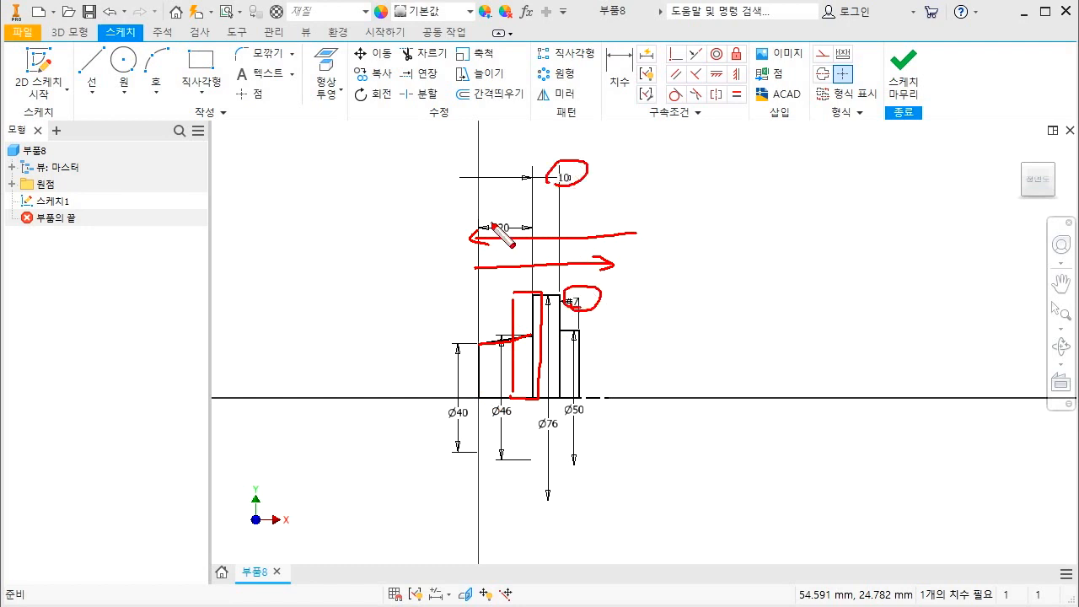
{"action": "mouse_move", "coordinate": [492, 224]}
{"action": "left_mouse_down"}
{"action": "mouse_move", "coordinate": [526, 231]}
{"action": "mouse_move", "coordinate": [499, 229]}
{"action": "left_mouse_up"}
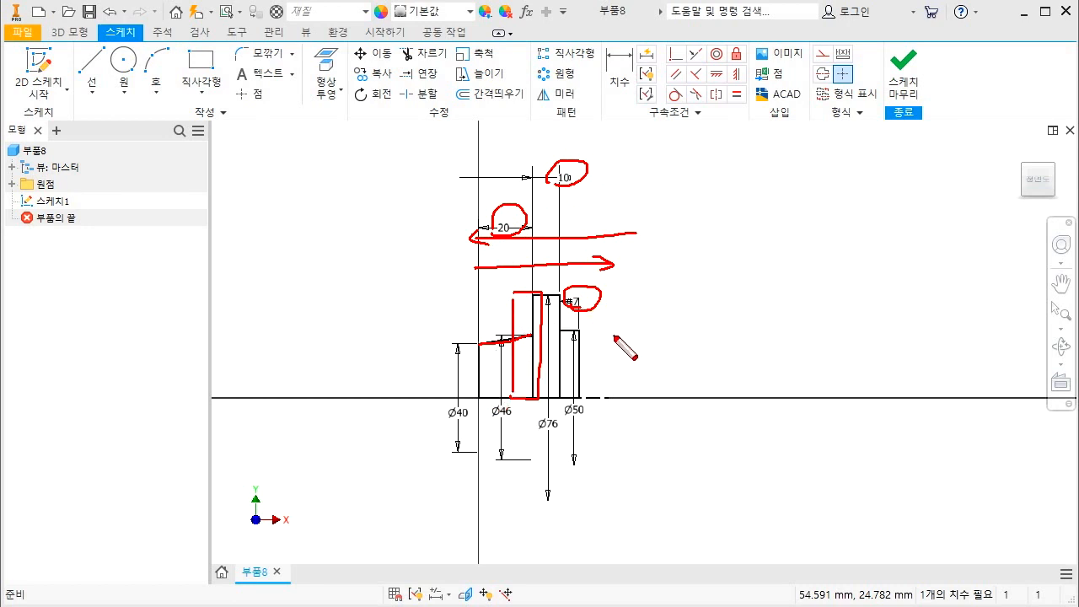
{"action": "key", "text": "Escape"}
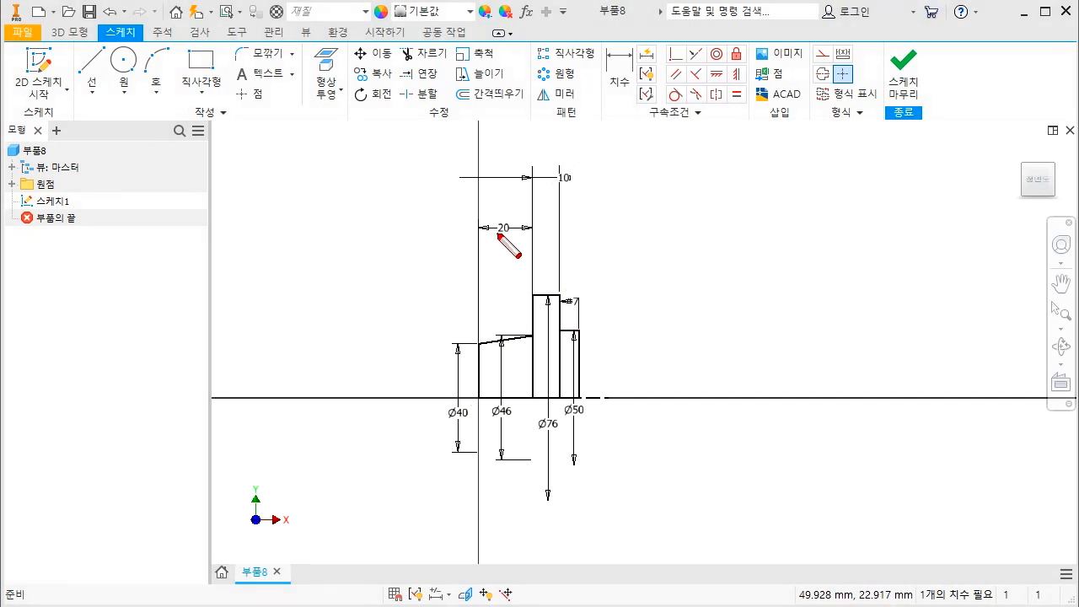
{"action": "left_click_drag", "start_coordinate": [500, 235], "coordinate": [503, 216]}
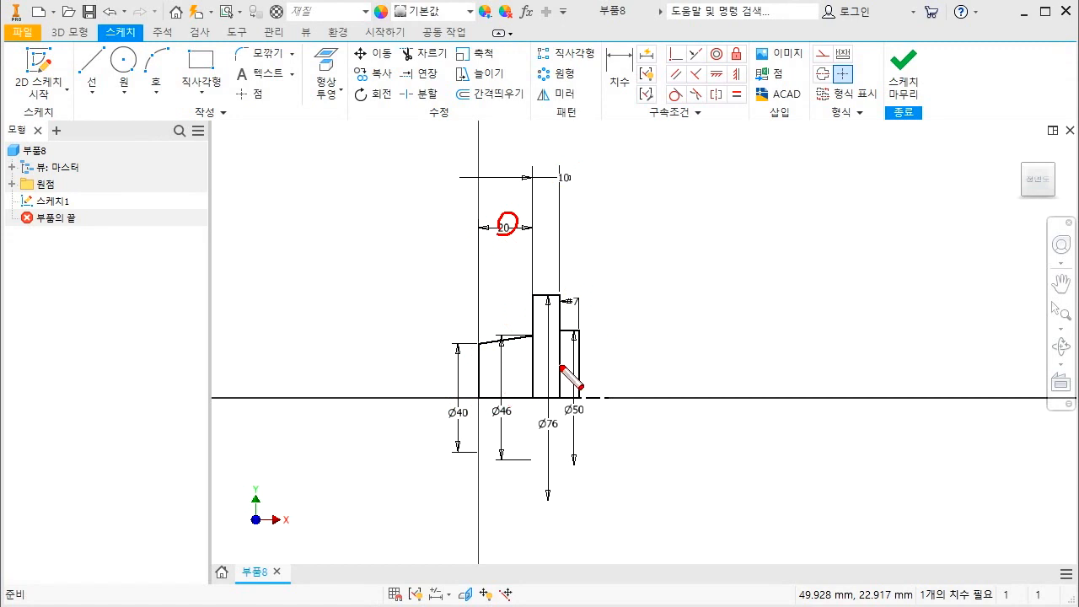
{"action": "mouse_move", "coordinate": [639, 257]}
{"action": "left_mouse_down"}
{"action": "mouse_move", "coordinate": [499, 247]}
{"action": "mouse_move", "coordinate": [525, 258]}
{"action": "left_mouse_up"}
{"action": "left_click_drag", "start_coordinate": [579, 302], "coordinate": [570, 310]}
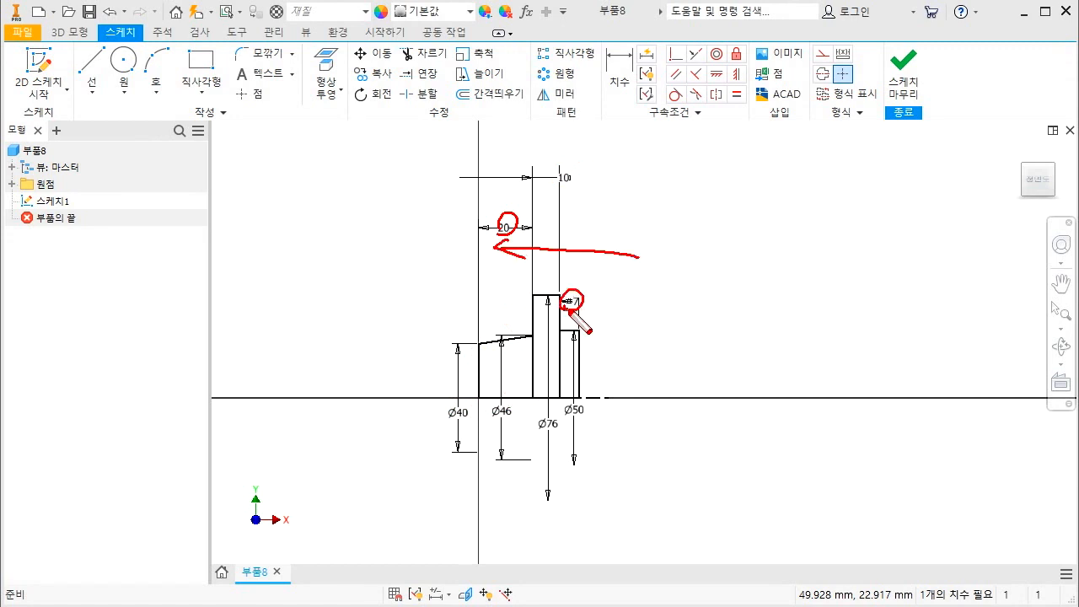
{"action": "left_click_drag", "start_coordinate": [588, 267], "coordinate": [501, 266]}
{"action": "key", "text": "Escape"}
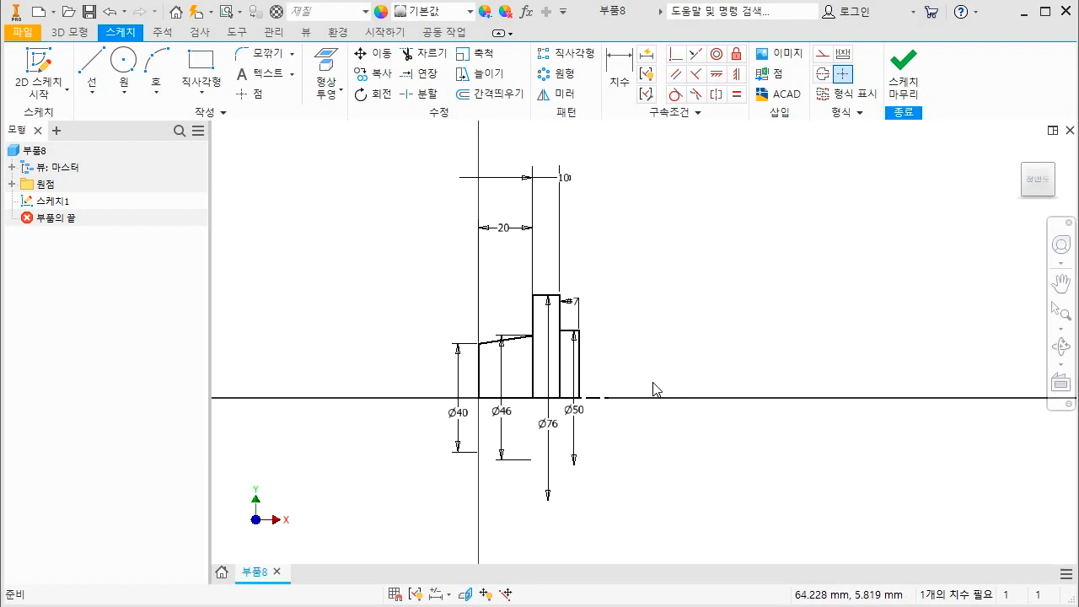
Step: Revolve the three half-section profiles a full 360 degrees about the centerline to form the solid body
{"action": "key", "text": "r"}
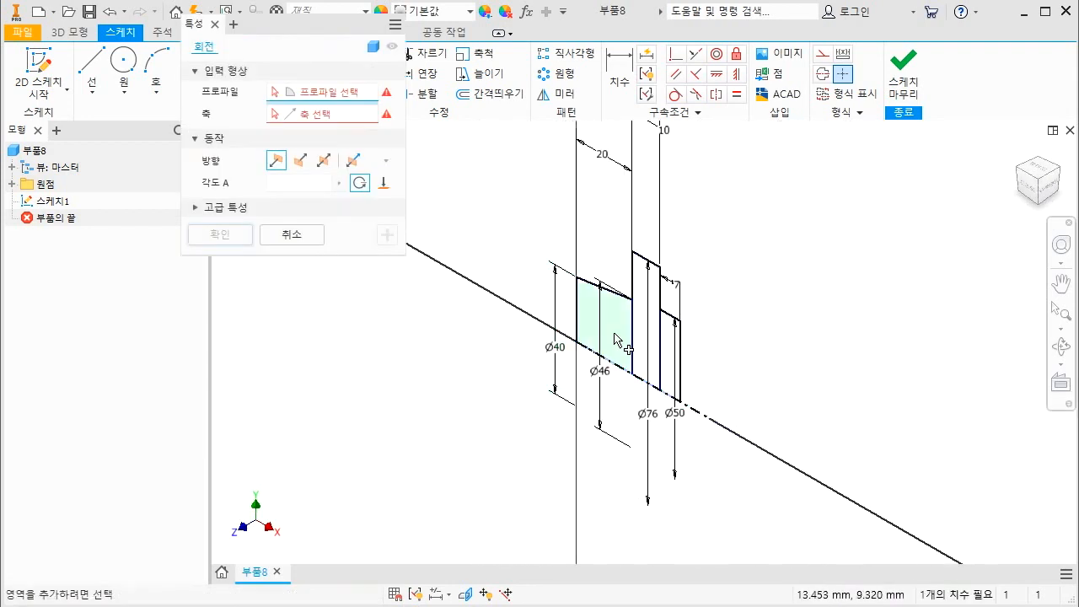
{"action": "left_click", "coordinate": [615, 334]}
{"action": "left_click", "coordinate": [640, 343]}
{"action": "left_click", "coordinate": [667, 358]}
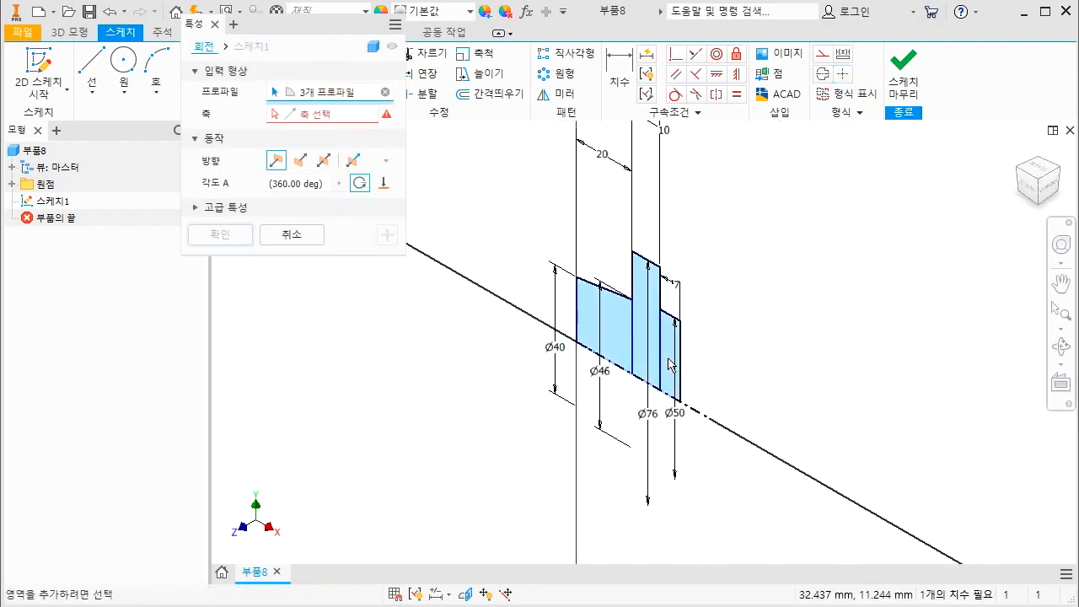
{"action": "left_click", "coordinate": [565, 345]}
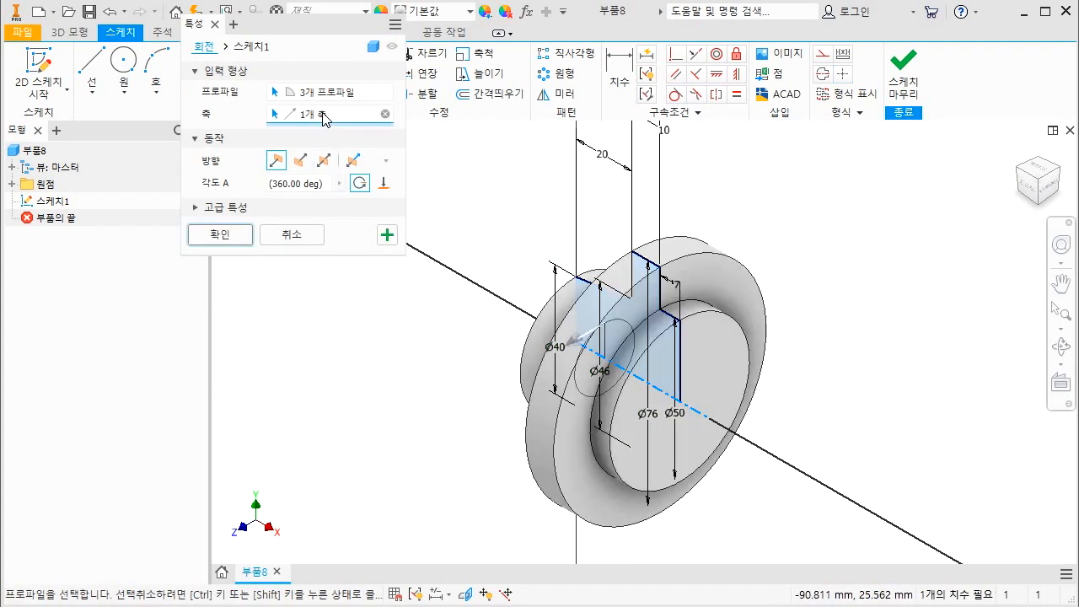
{"action": "left_click", "coordinate": [325, 118]}
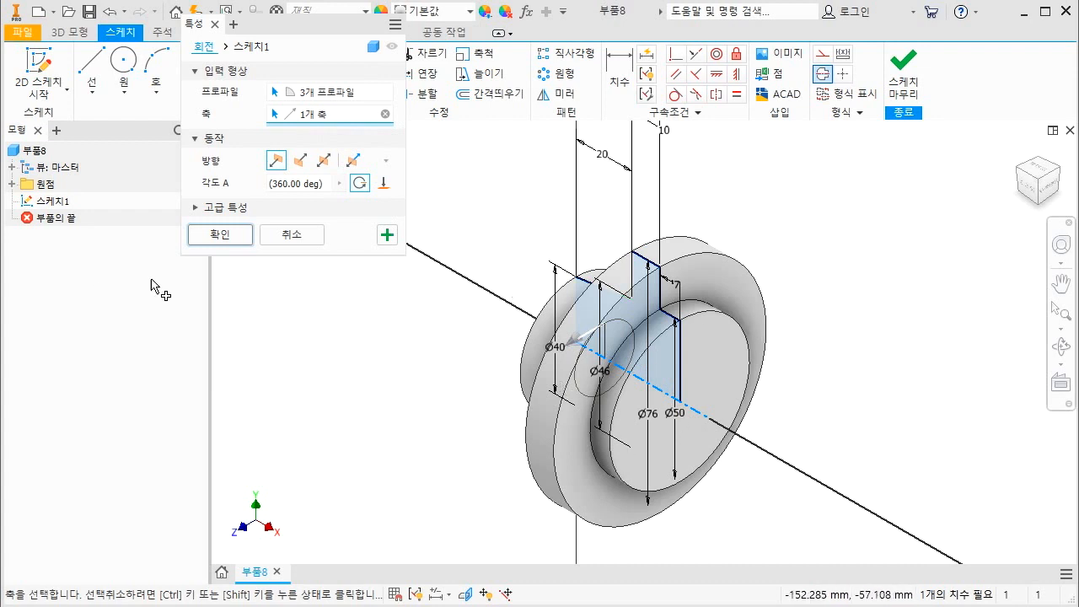
{"action": "left_click", "coordinate": [220, 235]}
{"action": "key", "text": "F4"}
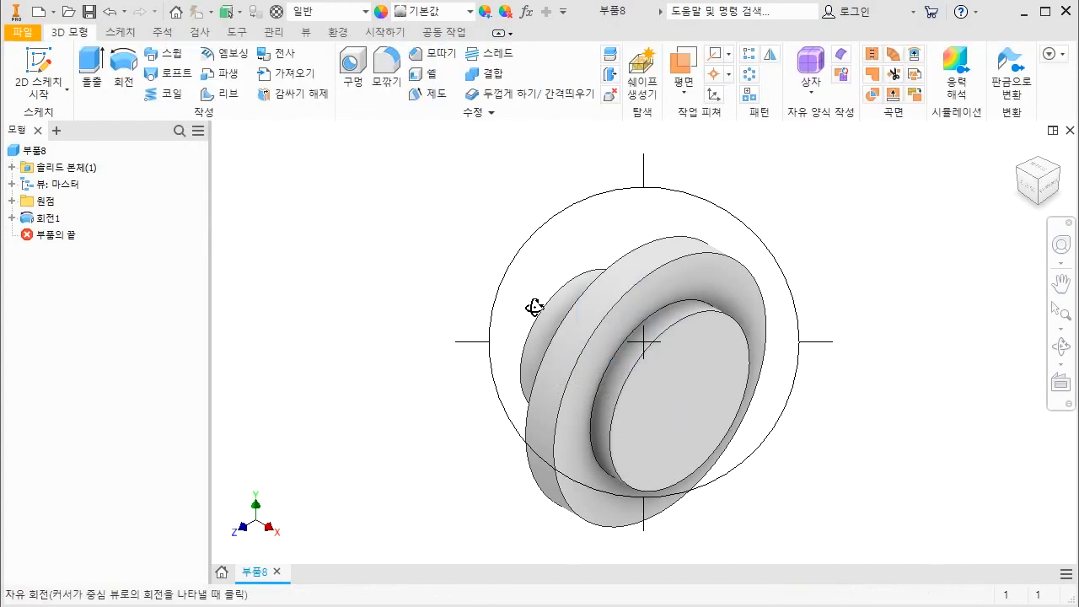
{"action": "left_click_drag", "start_coordinate": [531, 306], "coordinate": [674, 405]}
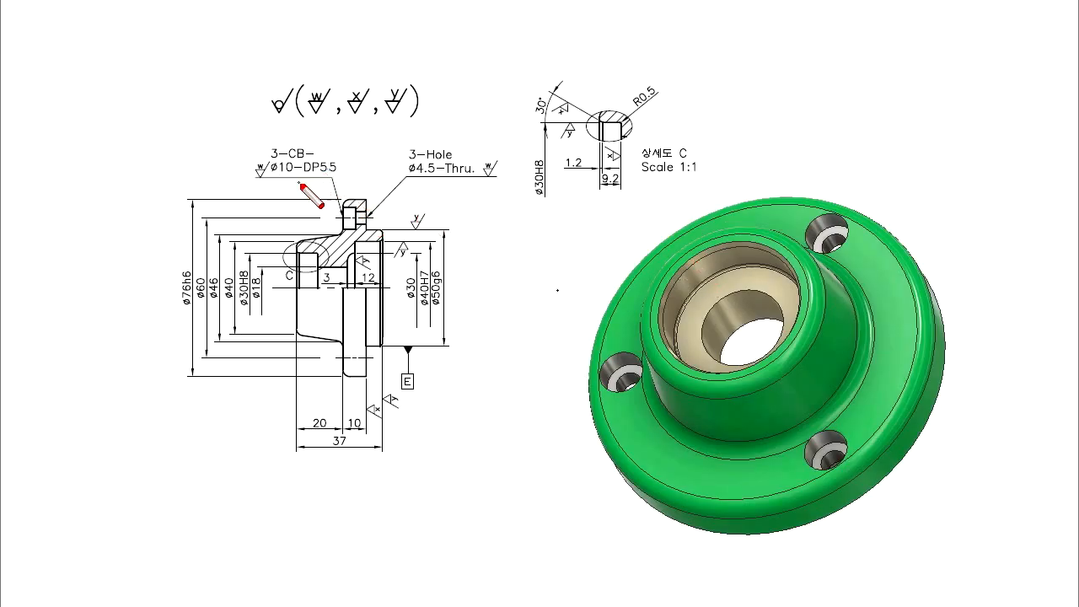
Step: Examine the counterbore and through-hole callouts for the flange in the reference drawing
{"action": "mouse_move", "coordinate": [336, 213]}
{"action": "left_mouse_down"}
{"action": "mouse_move", "coordinate": [354, 207]}
{"action": "mouse_move", "coordinate": [343, 228]}
{"action": "mouse_move", "coordinate": [324, 227]}
{"action": "left_mouse_up"}
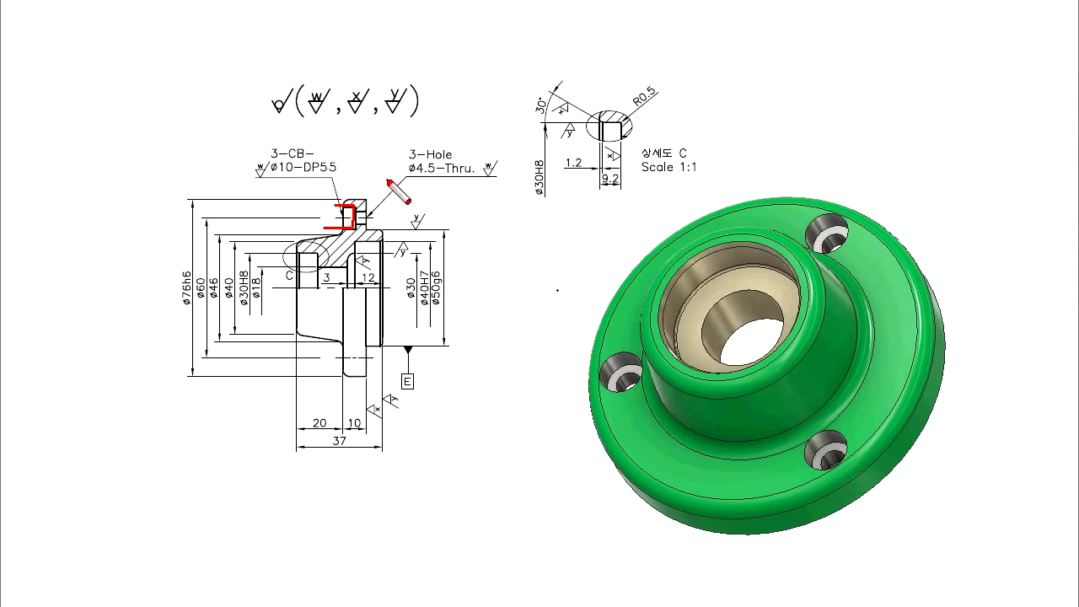
{"action": "left_click_drag", "start_coordinate": [410, 158], "coordinate": [456, 157]}
{"action": "left_click_drag", "start_coordinate": [356, 211], "coordinate": [372, 206]}
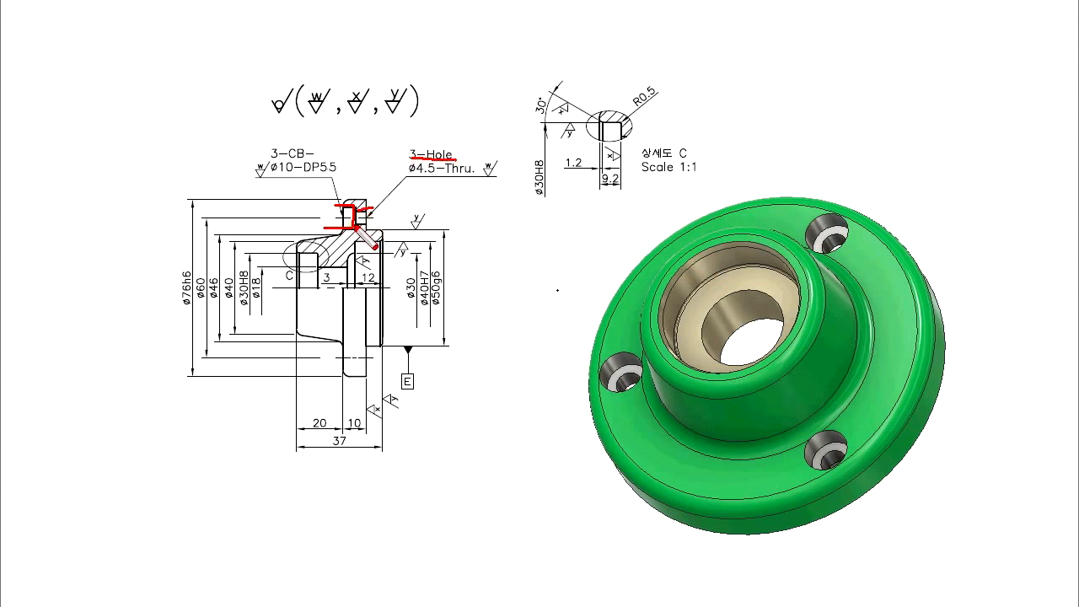
{"action": "left_click_drag", "start_coordinate": [441, 176], "coordinate": [474, 176]}
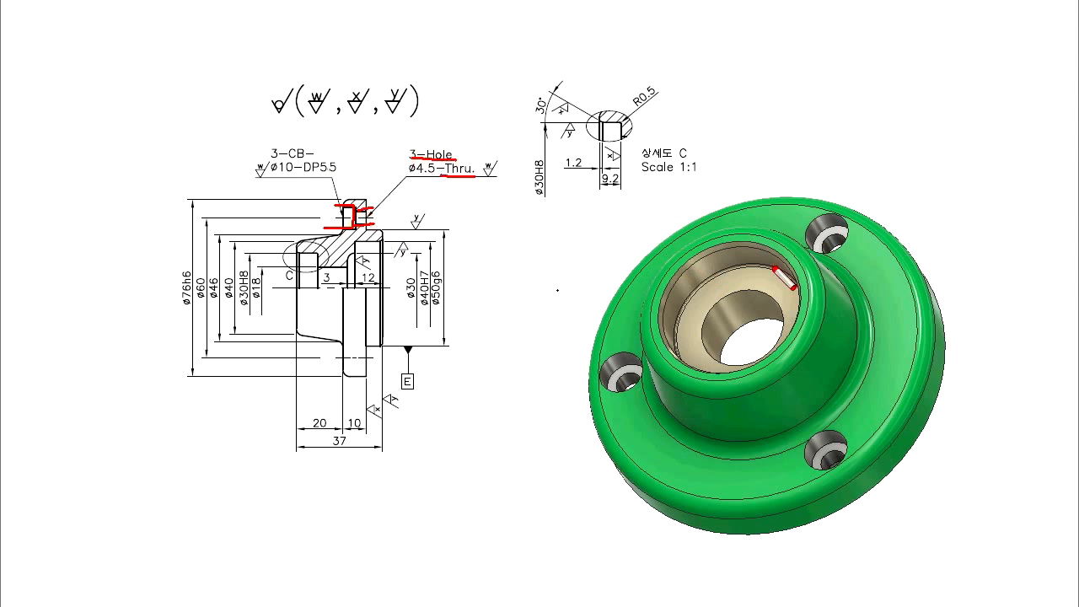
{"action": "left_click_drag", "start_coordinate": [813, 231], "coordinate": [843, 252]}
{"action": "left_click_drag", "start_coordinate": [363, 216], "coordinate": [358, 223]}
{"action": "left_click_drag", "start_coordinate": [409, 178], "coordinate": [487, 179]}
{"action": "left_click_drag", "start_coordinate": [417, 147], "coordinate": [408, 149]}
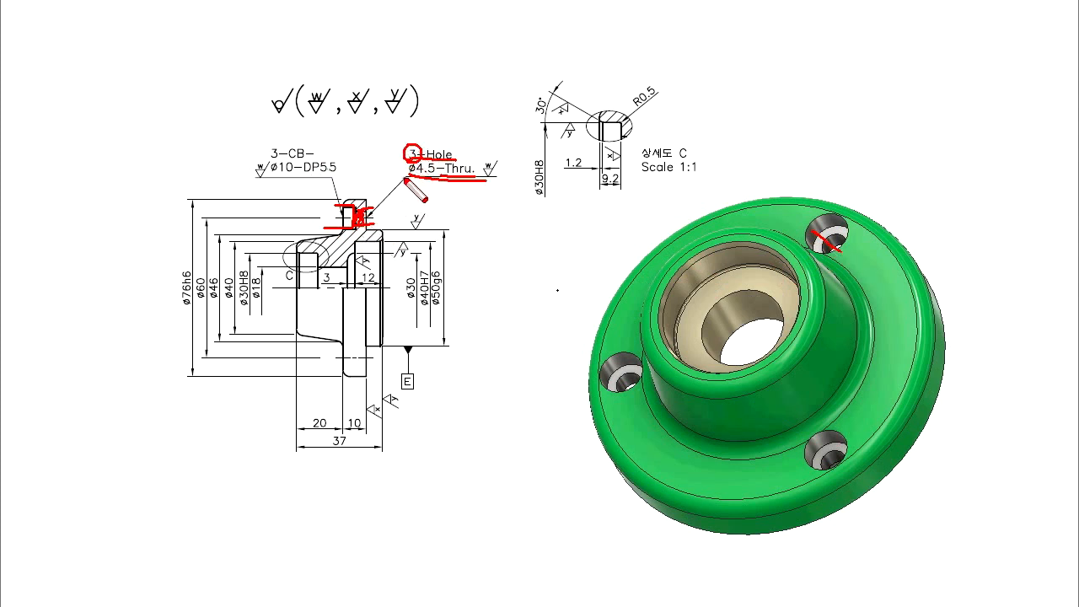
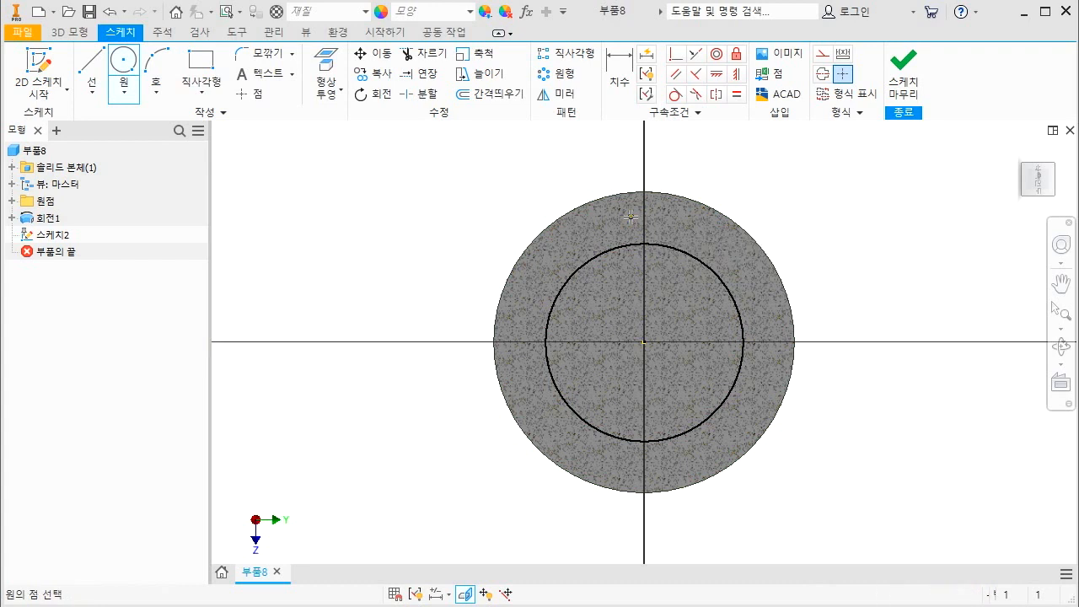
Step: Sketch a circle about 10 mm in diameter near the upper edge of the flange face, slightly off the vertical axis
{"action": "left_click", "coordinate": [634, 196]}
{"action": "scroll", "coordinate": [696, 274], "scroll_direction": "up", "scroll_amount": 3}
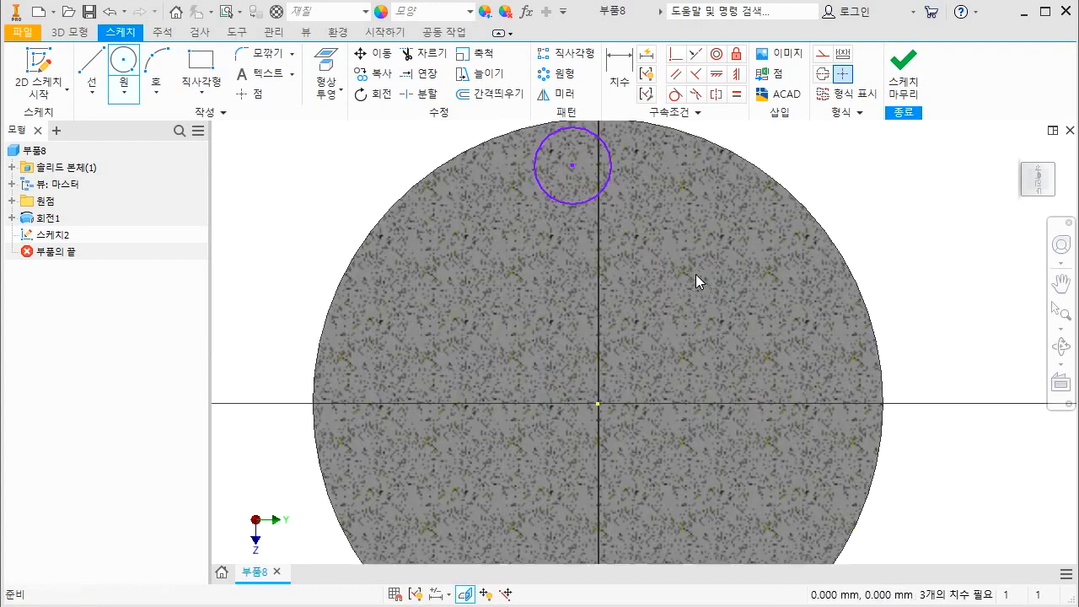
{"action": "key", "text": "Escape"}
{"action": "key", "text": "d"}
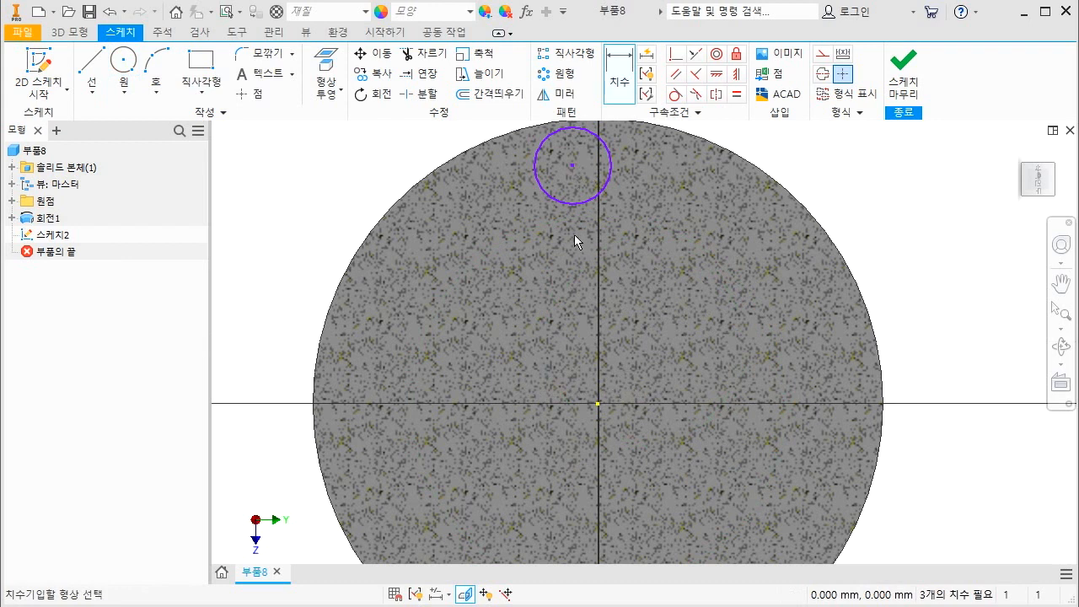
{"action": "left_click_drag", "start_coordinate": [573, 165], "coordinate": [557, 471]}
{"action": "left_click_drag", "start_coordinate": [597, 394], "coordinate": [586, 489]}
{"action": "left_click_drag", "start_coordinate": [486, 456], "coordinate": [624, 442]}
{"action": "mouse_move", "coordinate": [573, 168]}
{"action": "left_mouse_down"}
{"action": "mouse_move", "coordinate": [600, 168]}
{"action": "mouse_move", "coordinate": [588, 420]}
{"action": "left_mouse_up"}
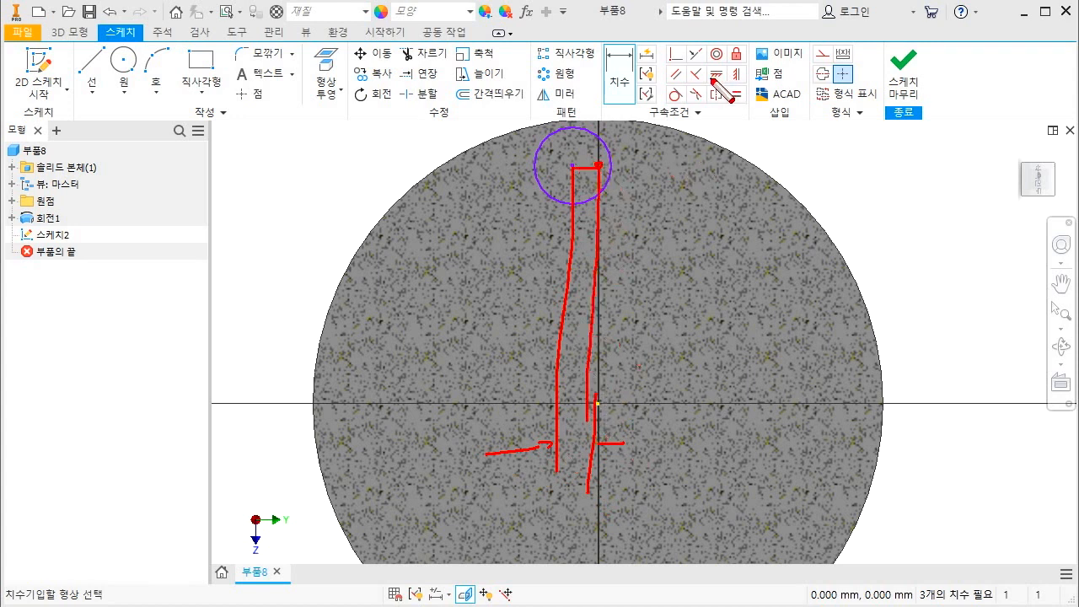
{"action": "mouse_move", "coordinate": [714, 83]}
{"action": "left_mouse_down"}
{"action": "mouse_move", "coordinate": [736, 66]}
{"action": "mouse_move", "coordinate": [743, 82]}
{"action": "mouse_move", "coordinate": [710, 61]}
{"action": "left_mouse_up"}
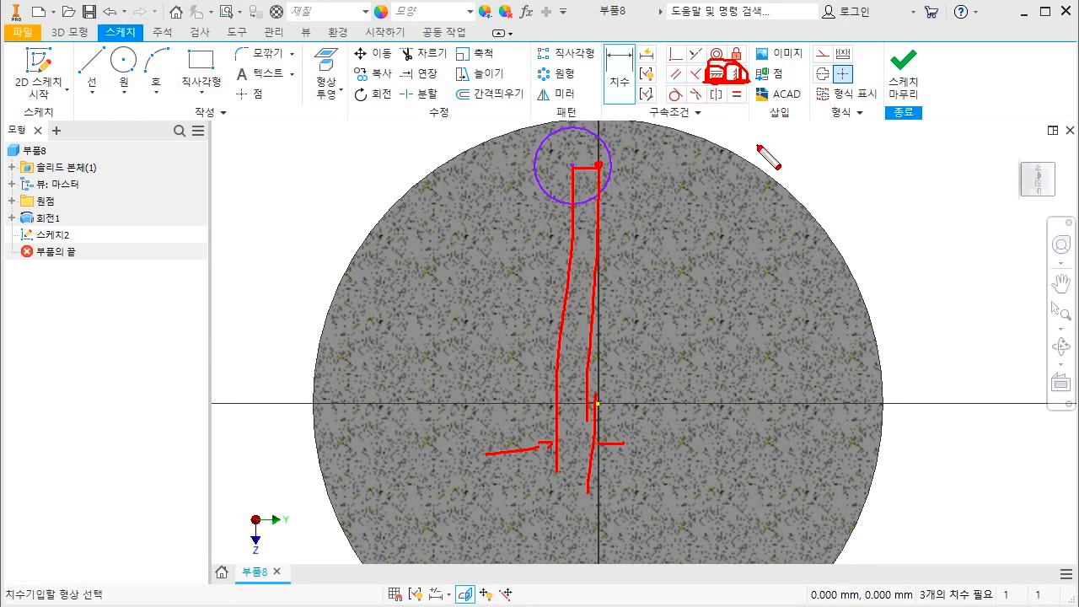
{"action": "key", "text": "Escape"}
{"action": "key", "text": "Escape"}
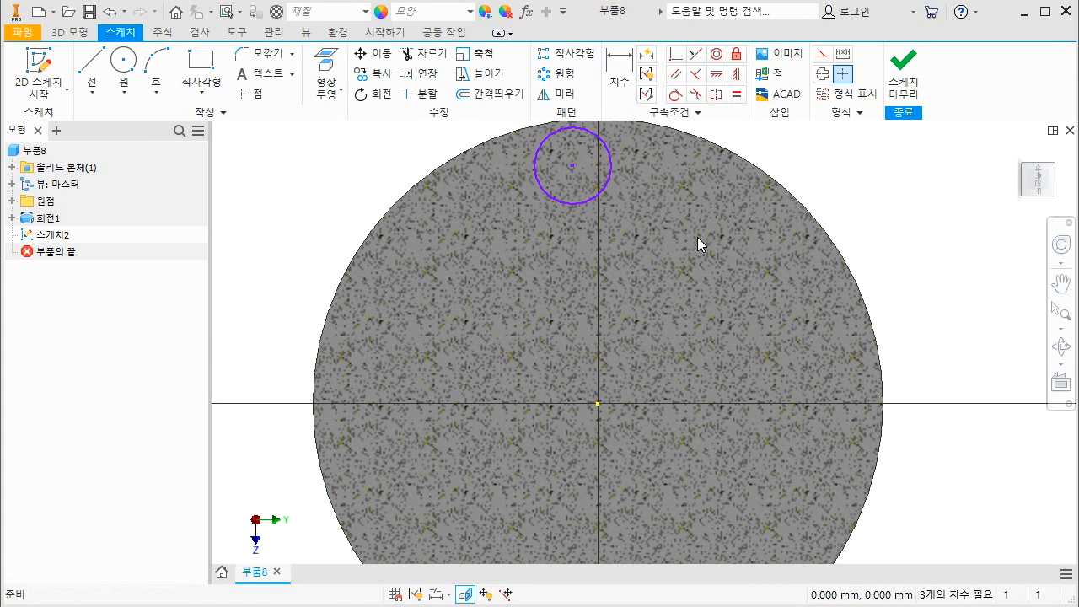
Step: Dimension the horizontal offset between the small circle's center and the origin as 0 mm
{"action": "key", "text": "d"}
{"action": "left_click", "coordinate": [600, 406]}
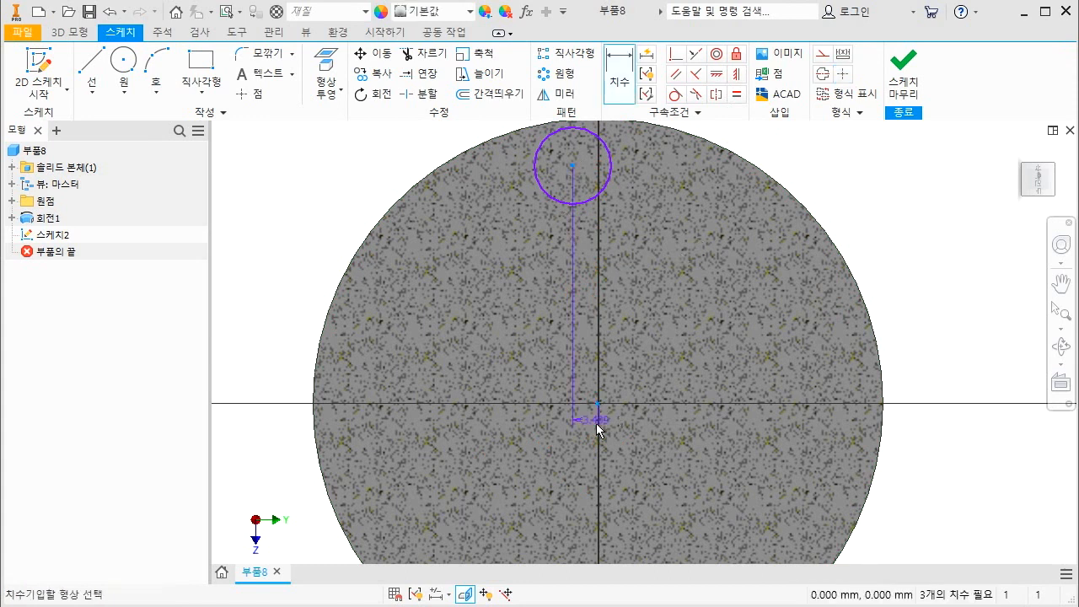
{"action": "left_click", "coordinate": [591, 458]}
{"action": "type", "text": "0"}
{"action": "key", "text": "Return"}
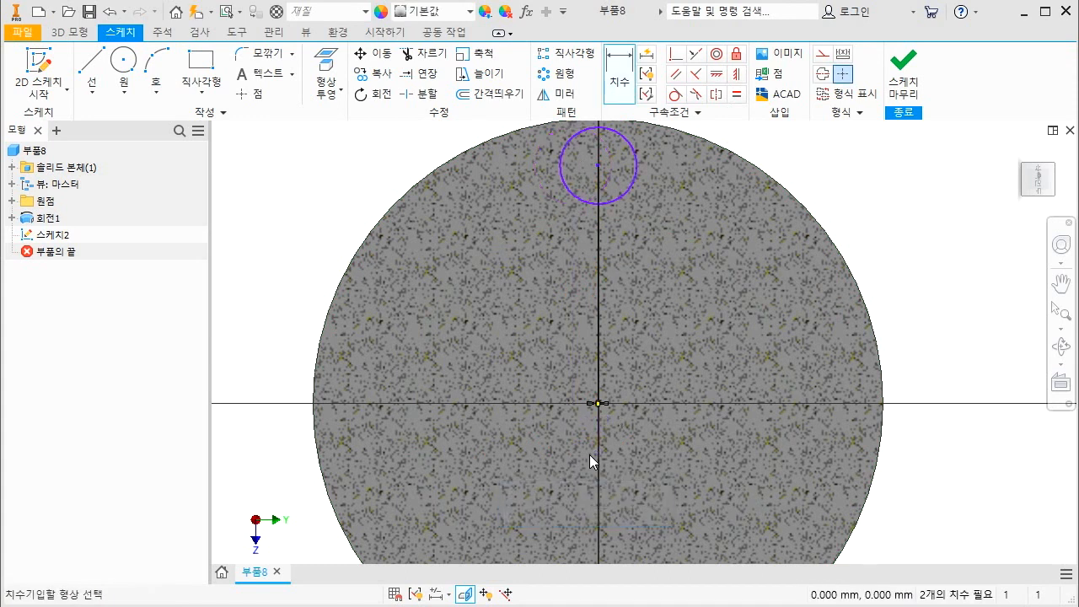
{"action": "key", "text": "Escape"}
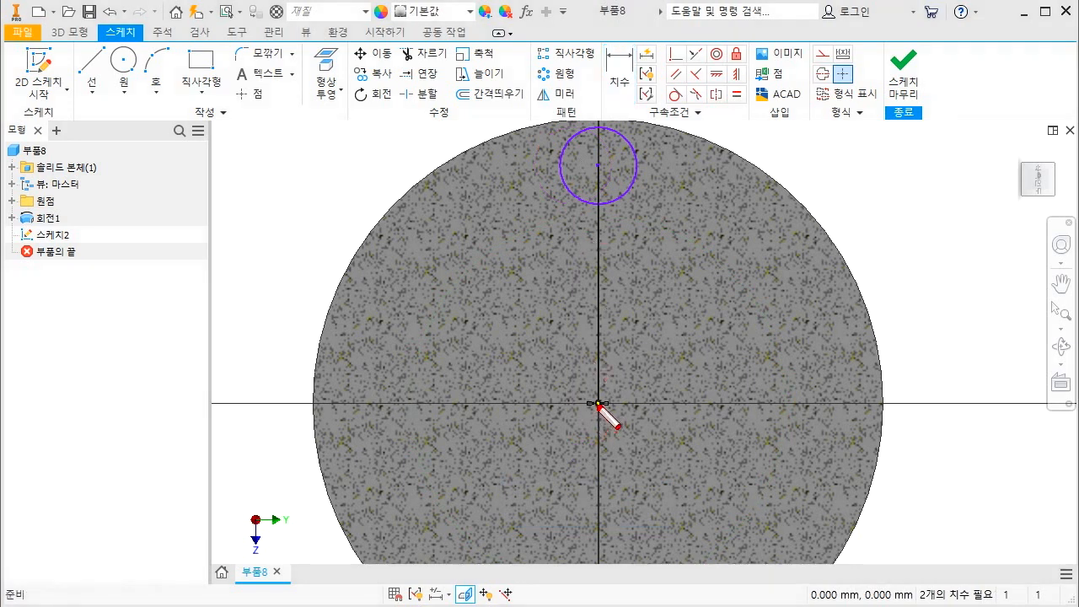
{"action": "left_click_drag", "start_coordinate": [598, 165], "coordinate": [600, 403]}
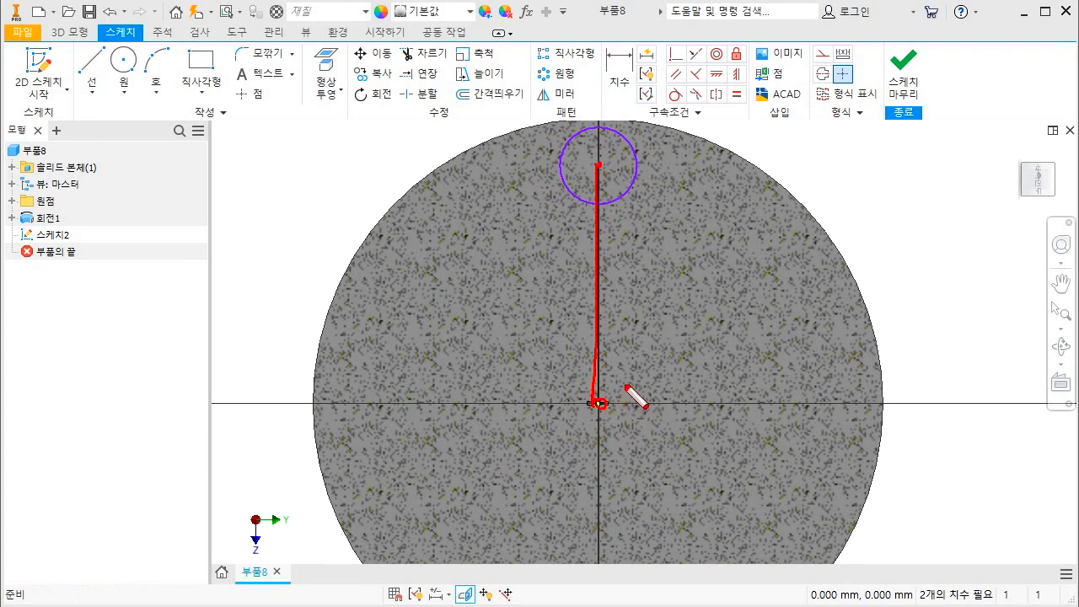
{"action": "key", "text": "Escape"}
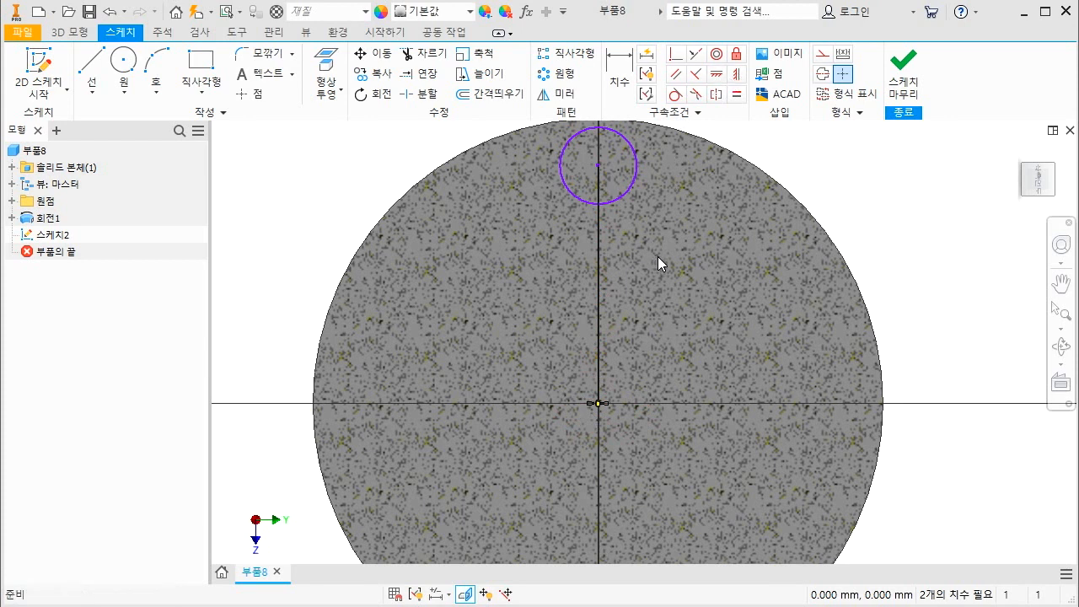
{"action": "key", "text": "ctrl+shift+d"}
{"action": "mouse_move", "coordinate": [343, 417]}
{"action": "left_mouse_down"}
{"action": "mouse_move", "coordinate": [358, 389]}
{"action": "mouse_move", "coordinate": [358, 423]}
{"action": "mouse_move", "coordinate": [594, 404]}
{"action": "left_mouse_up"}
{"action": "left_click_drag", "start_coordinate": [603, 161], "coordinate": [603, 241]}
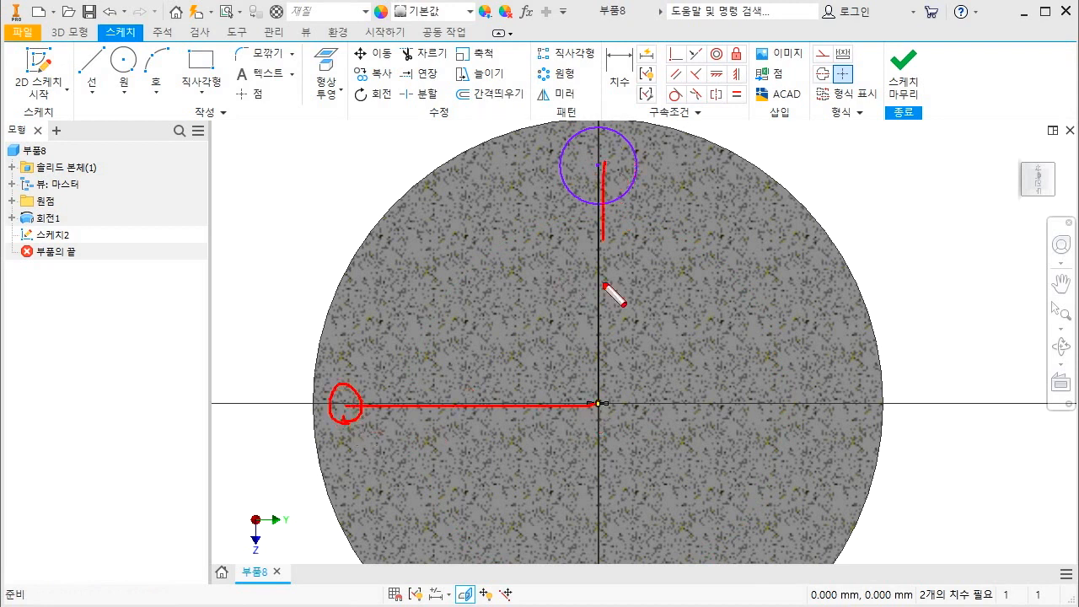
{"action": "left_click_drag", "start_coordinate": [607, 288], "coordinate": [603, 367]}
{"action": "left_click_drag", "start_coordinate": [561, 400], "coordinate": [345, 403]}
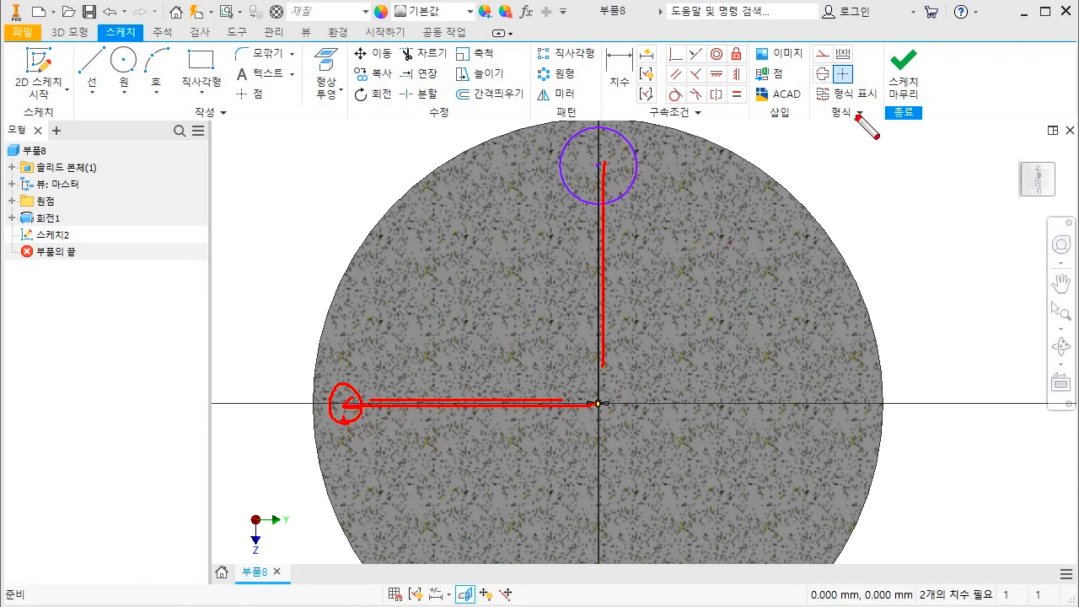
{"action": "mouse_move", "coordinate": [707, 82]}
{"action": "left_mouse_down"}
{"action": "mouse_move", "coordinate": [733, 64]}
{"action": "mouse_move", "coordinate": [707, 69]}
{"action": "left_mouse_up"}
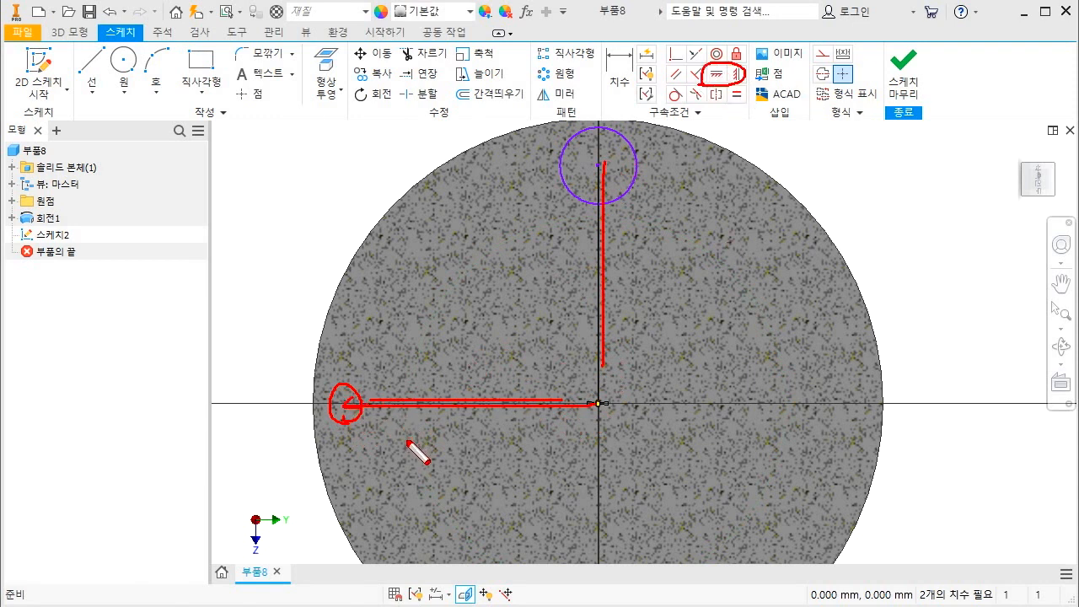
{"action": "mouse_move", "coordinate": [416, 439]}
{"action": "left_mouse_down"}
{"action": "mouse_move", "coordinate": [402, 457]}
{"action": "mouse_move", "coordinate": [434, 451]}
{"action": "left_mouse_up"}
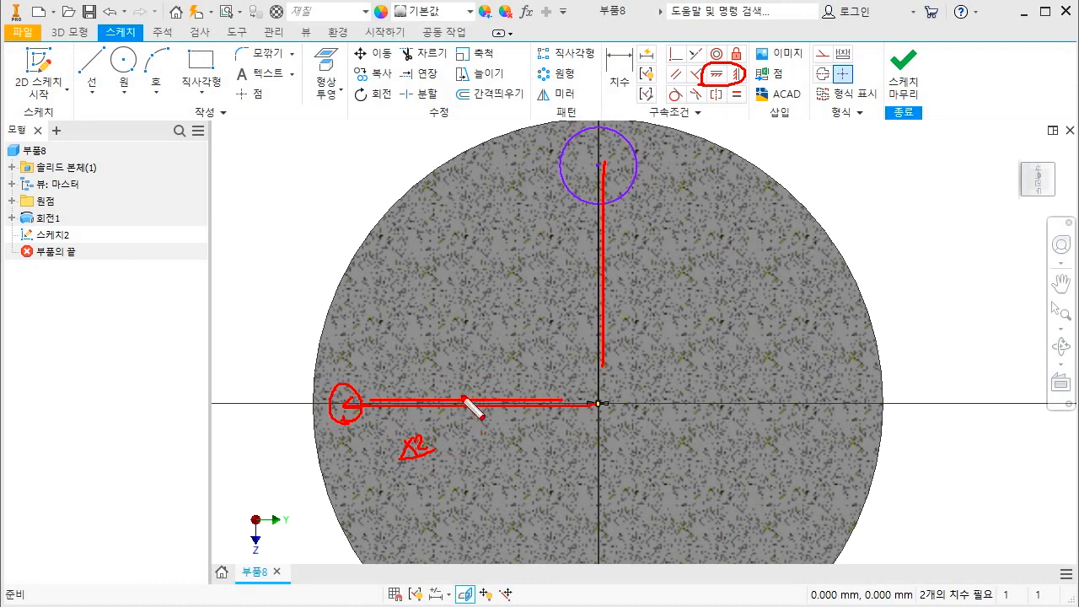
{"action": "key", "text": "Escape"}
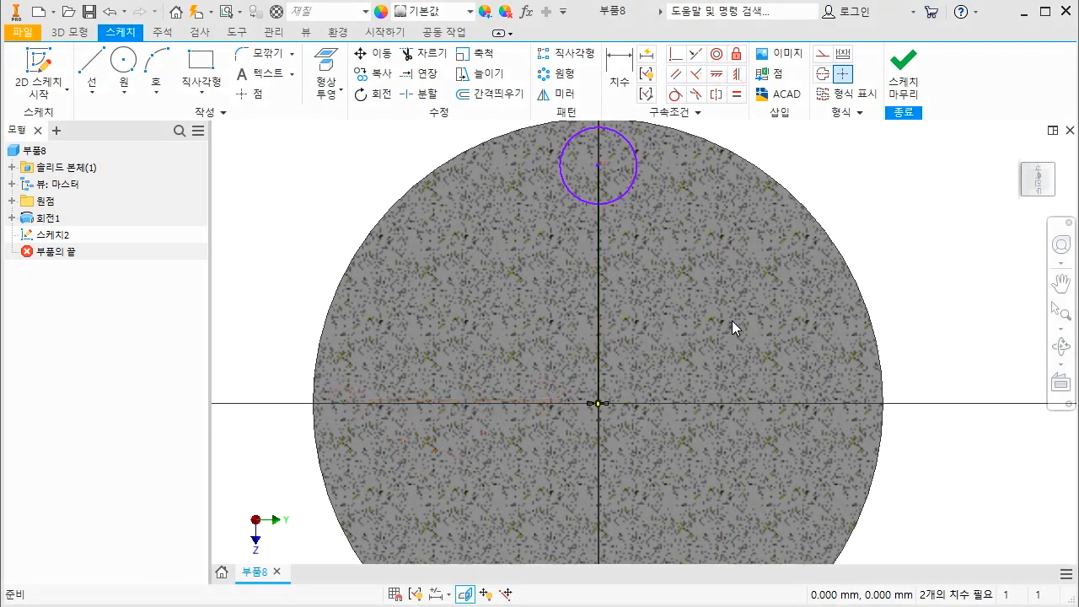
Step: Dimension the small circle's diameter as 4.5 mm
{"action": "key", "text": "d"}
{"action": "left_click", "coordinate": [628, 193]}
{"action": "scroll", "coordinate": [666, 239], "scroll_direction": "down", "scroll_amount": 3}
{"action": "left_click", "coordinate": [688, 164]}
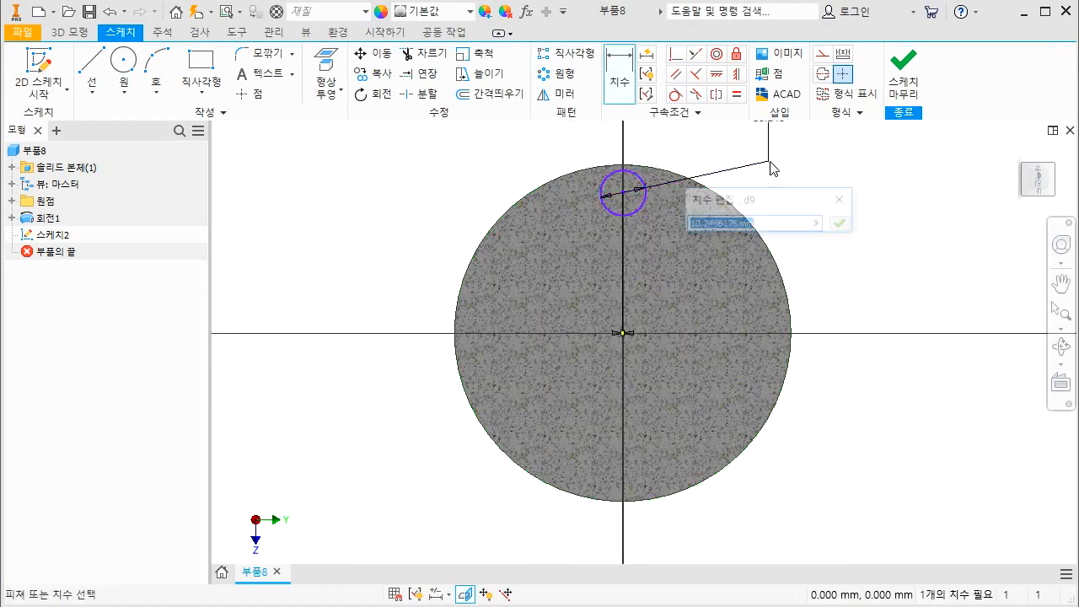
{"action": "type", "text": "4.5"}
{"action": "key", "text": "Return"}
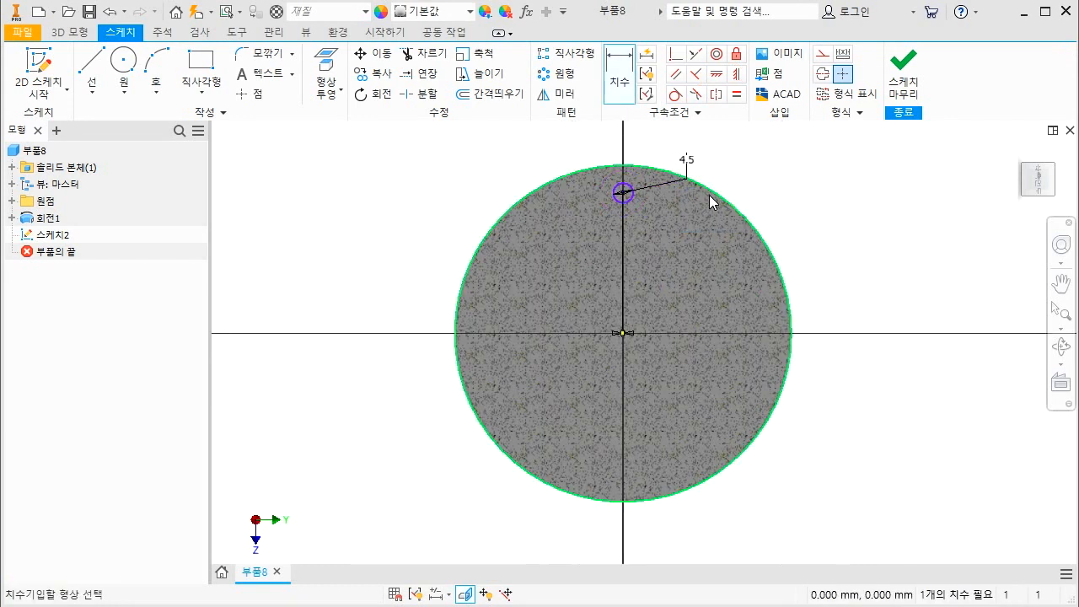
Step: Dimension the vertical distance from the origin to the small circle's center as 30 mm and end dimensioning
{"action": "scroll", "coordinate": [667, 194], "scroll_direction": "up", "scroll_amount": 3}
{"action": "scroll", "coordinate": [655, 263], "scroll_direction": "down", "scroll_amount": 2}
{"action": "key", "text": "d"}
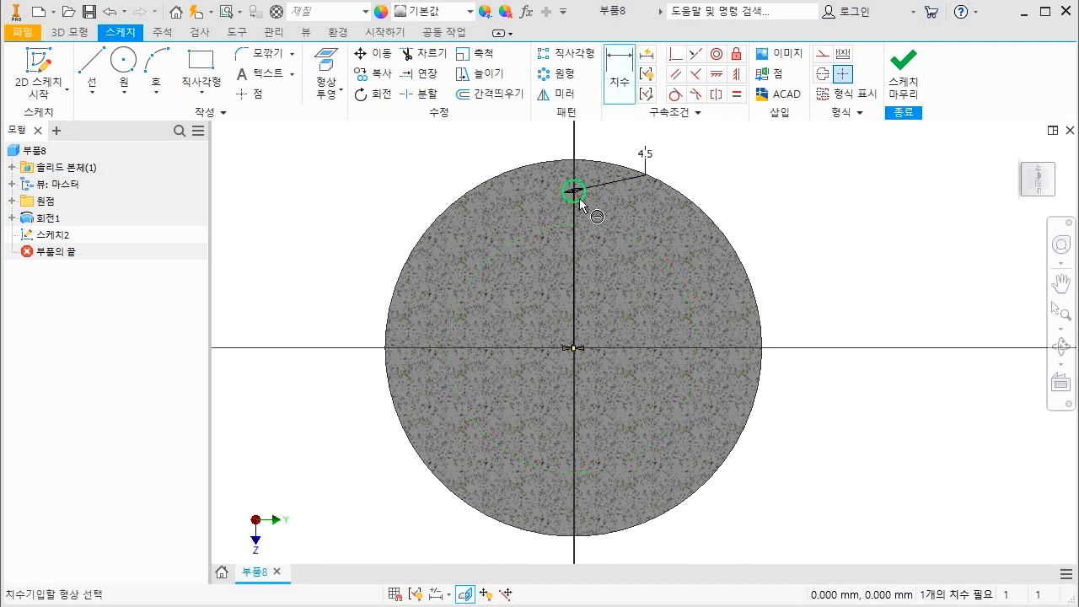
{"action": "left_click", "coordinate": [575, 349]}
{"action": "left_click", "coordinate": [645, 301]}
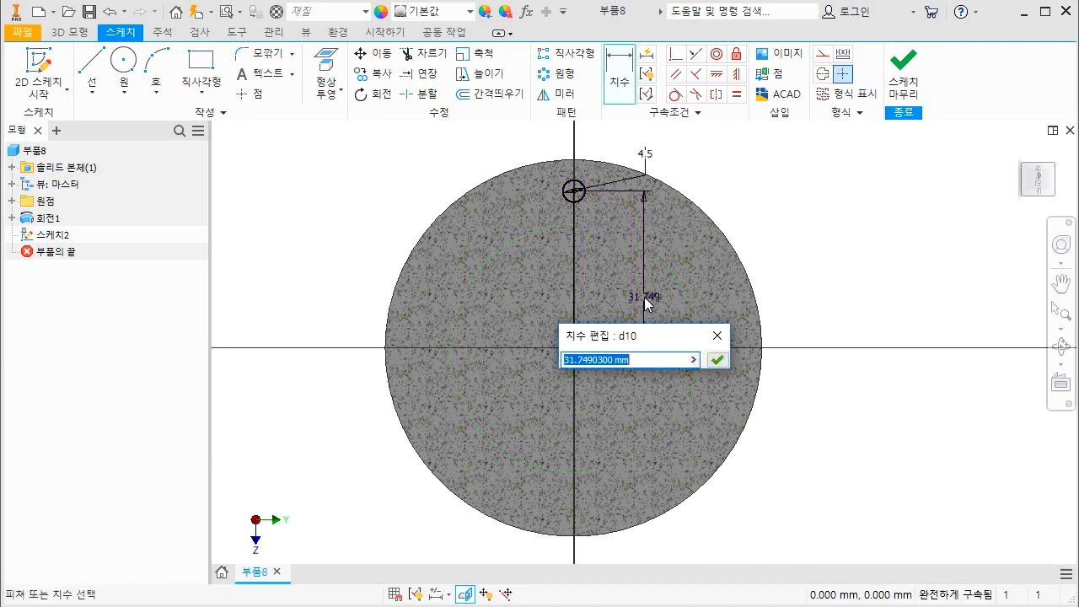
{"action": "type", "text": "30"}
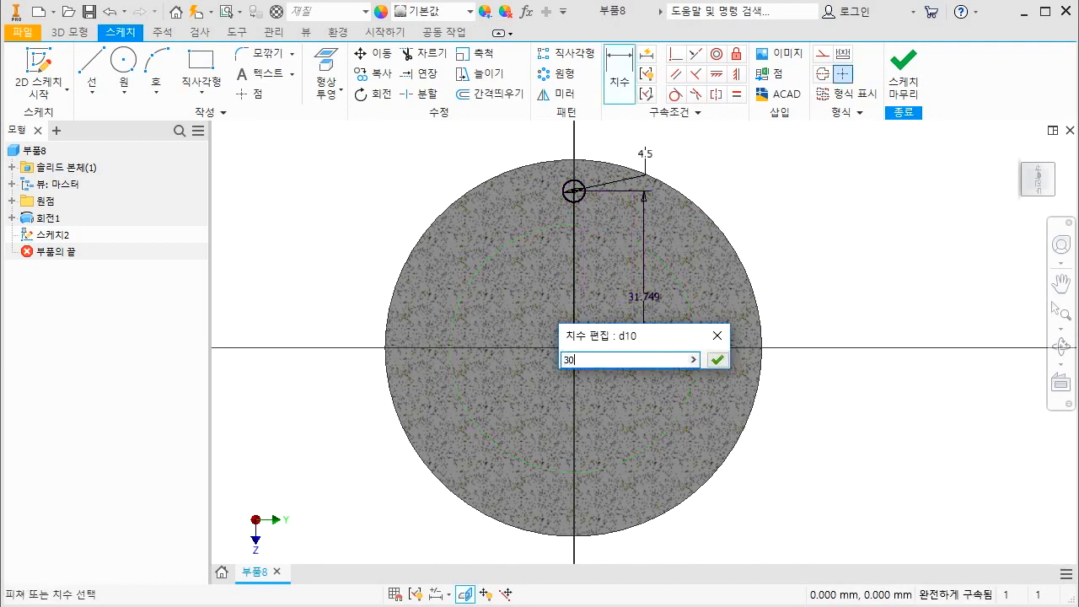
{"action": "key", "text": "Return"}
{"action": "key", "text": "Escape"}
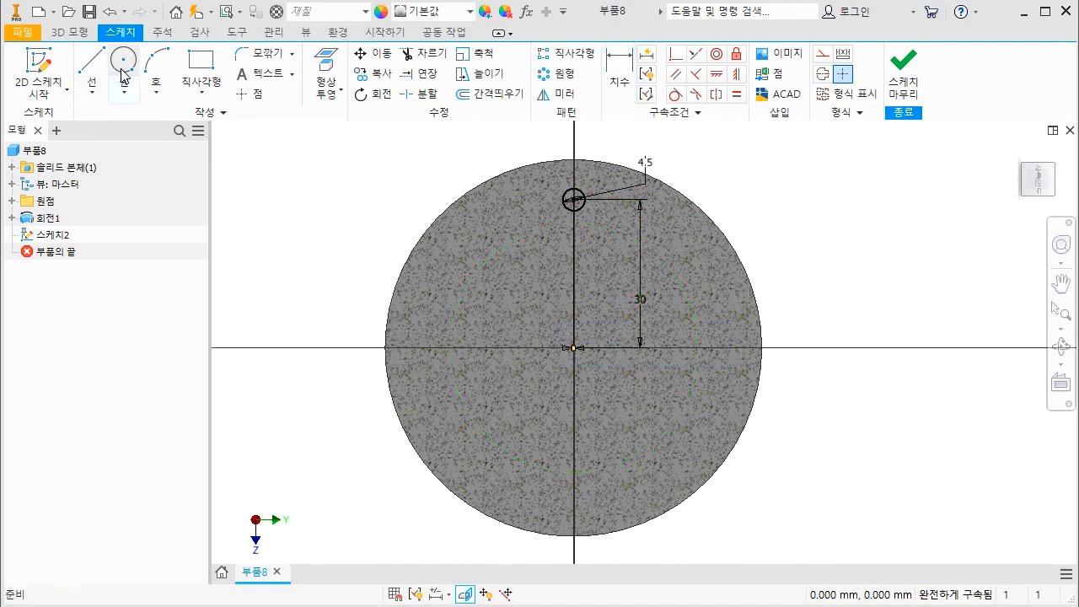
Step: Delete the small circle near the flange's upper edge and sketch a circle about 57 mm in diameter centered on the origin
{"action": "left_click", "coordinate": [572, 199]}
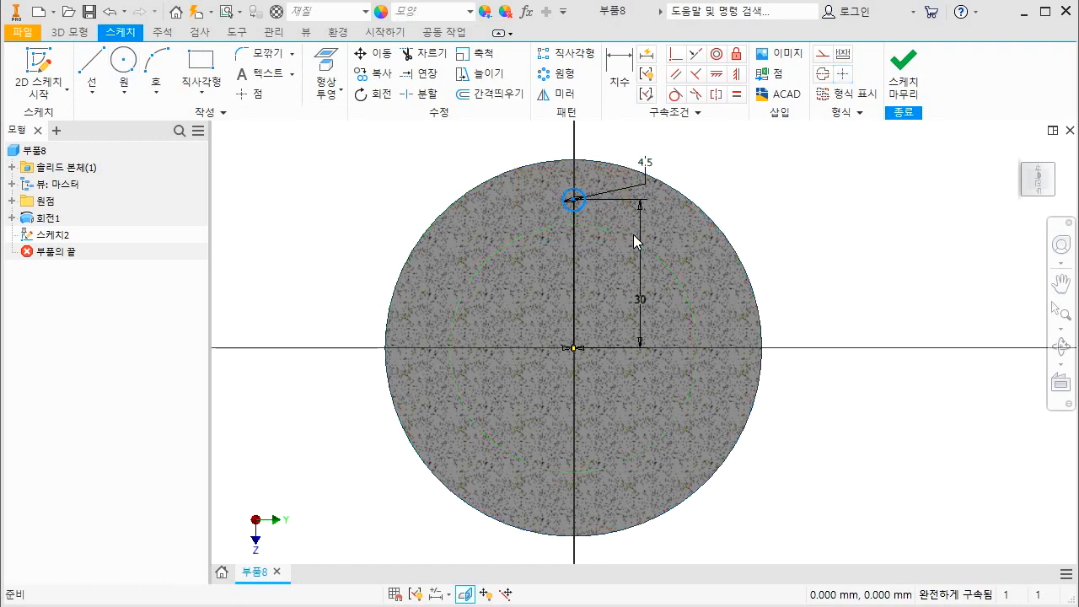
{"action": "key", "text": "Delete"}
{"action": "left_click", "coordinate": [123, 65]}
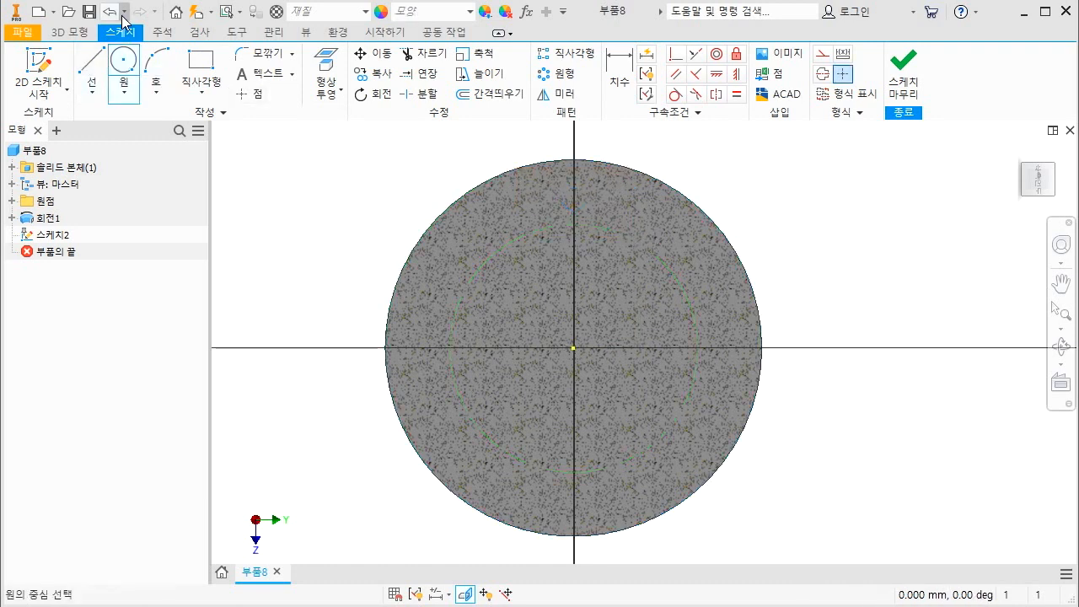
{"action": "left_click", "coordinate": [574, 347]}
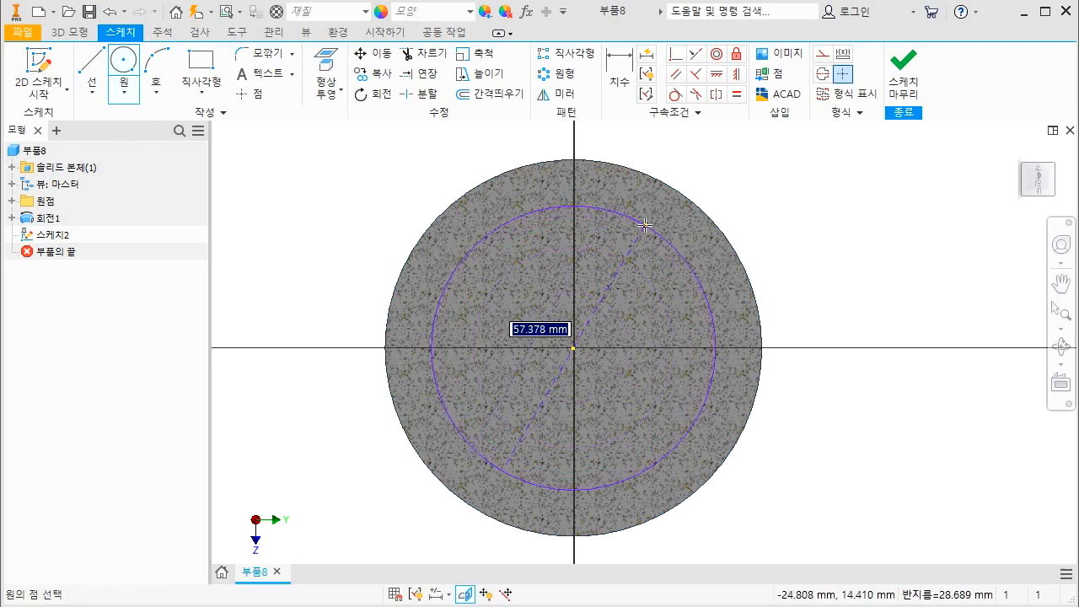
{"action": "left_click", "coordinate": [715, 337]}
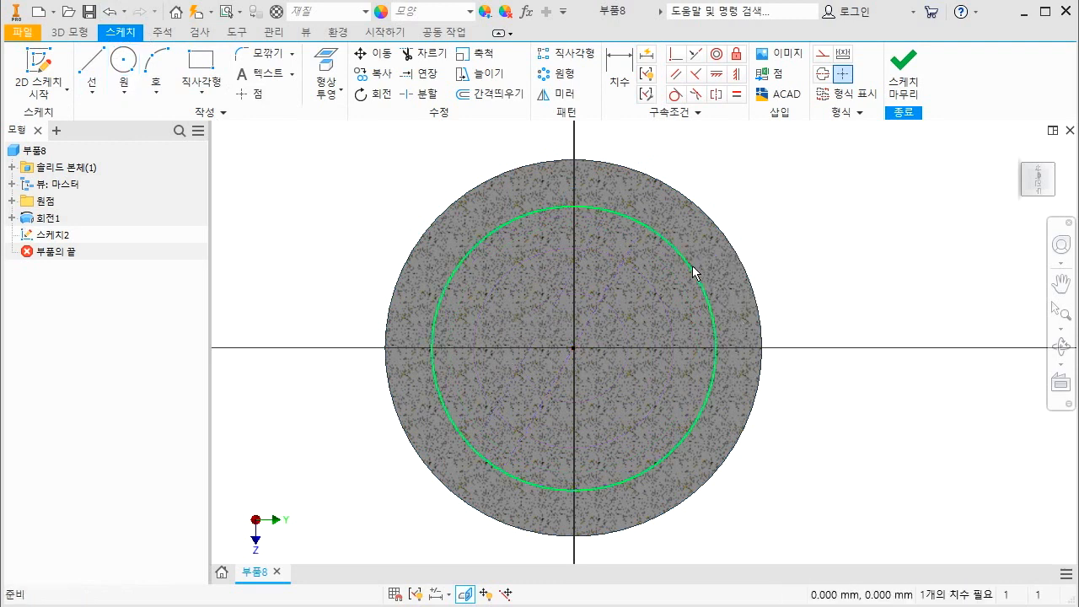
Step: Dimension the origin-centered circle's diameter as 60 mm and convert the circle to construction geometry
{"action": "left_click_drag", "start_coordinate": [576, 348], "coordinate": [599, 336]}
{"action": "left_click_drag", "start_coordinate": [664, 259], "coordinate": [663, 272]}
{"action": "key", "text": "d"}
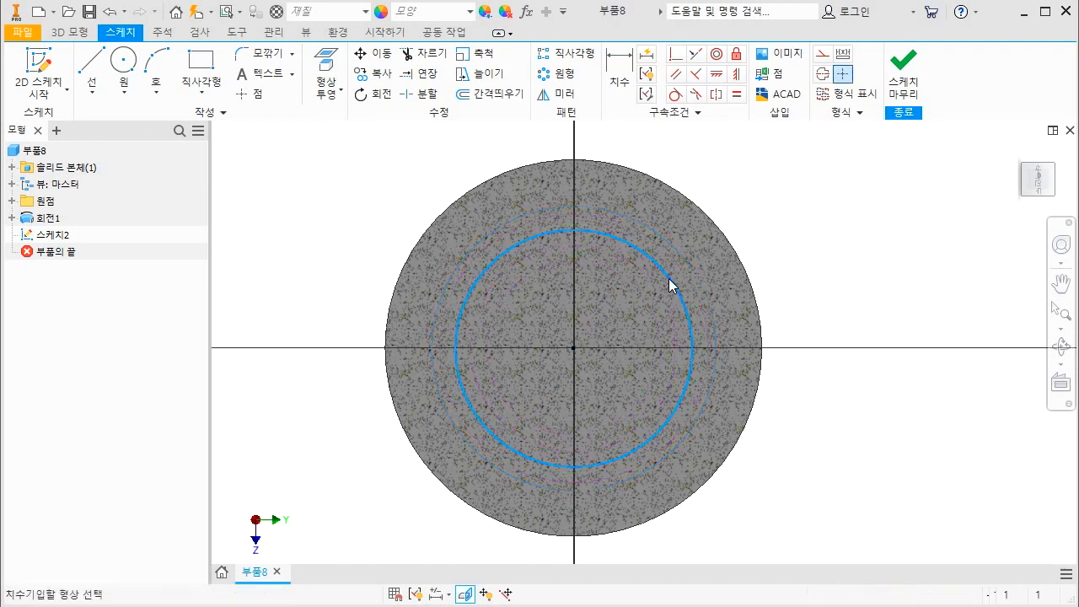
{"action": "left_click", "coordinate": [668, 284]}
{"action": "left_click", "coordinate": [791, 247]}
{"action": "type", "text": "60"}
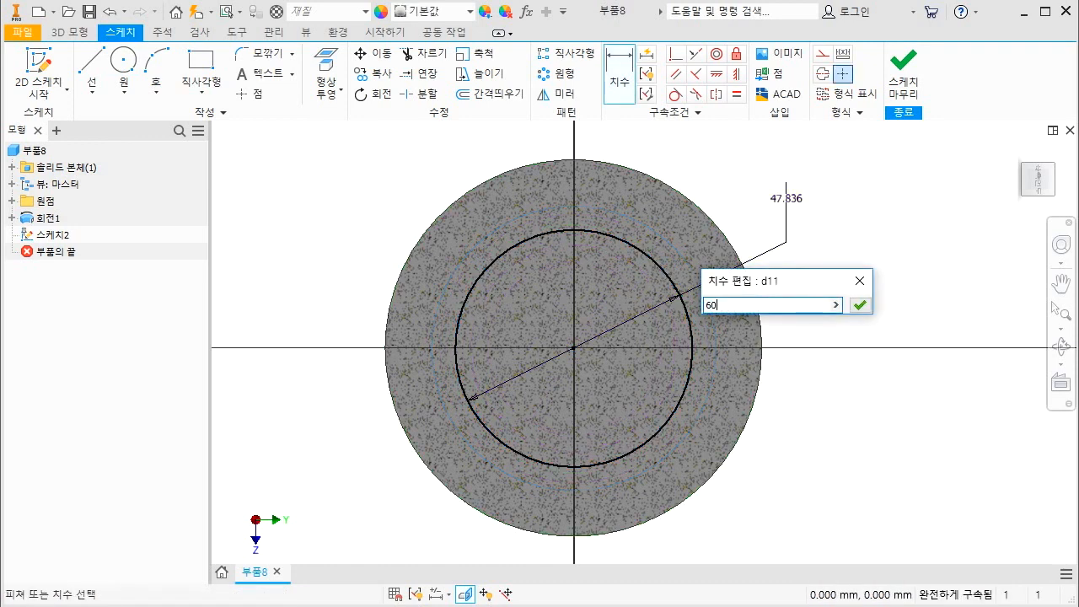
{"action": "key", "text": "Return"}
{"action": "key", "text": "Escape"}
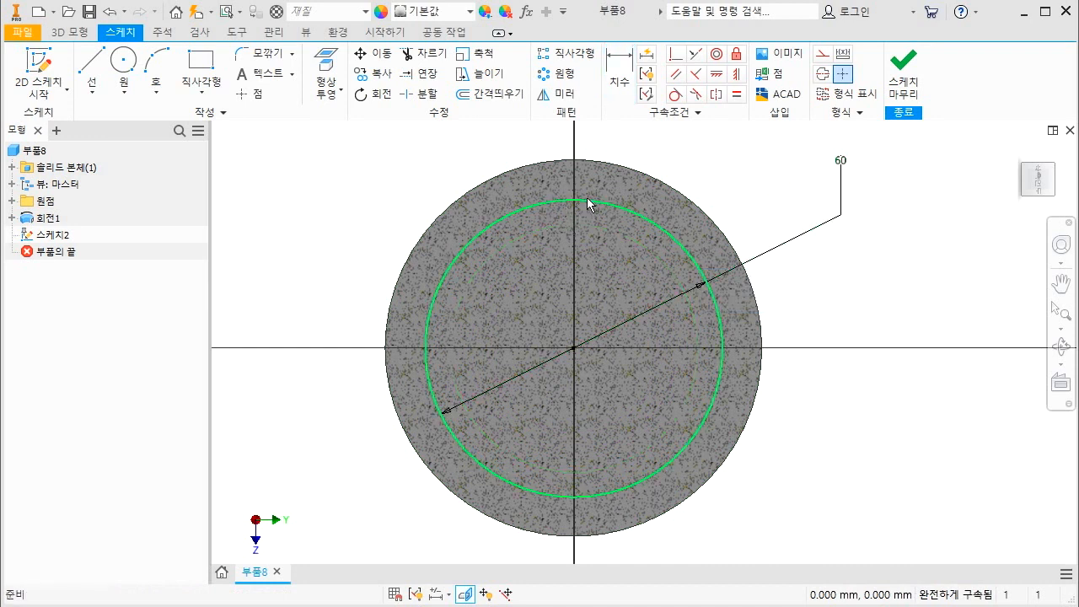
{"action": "left_click", "coordinate": [670, 229]}
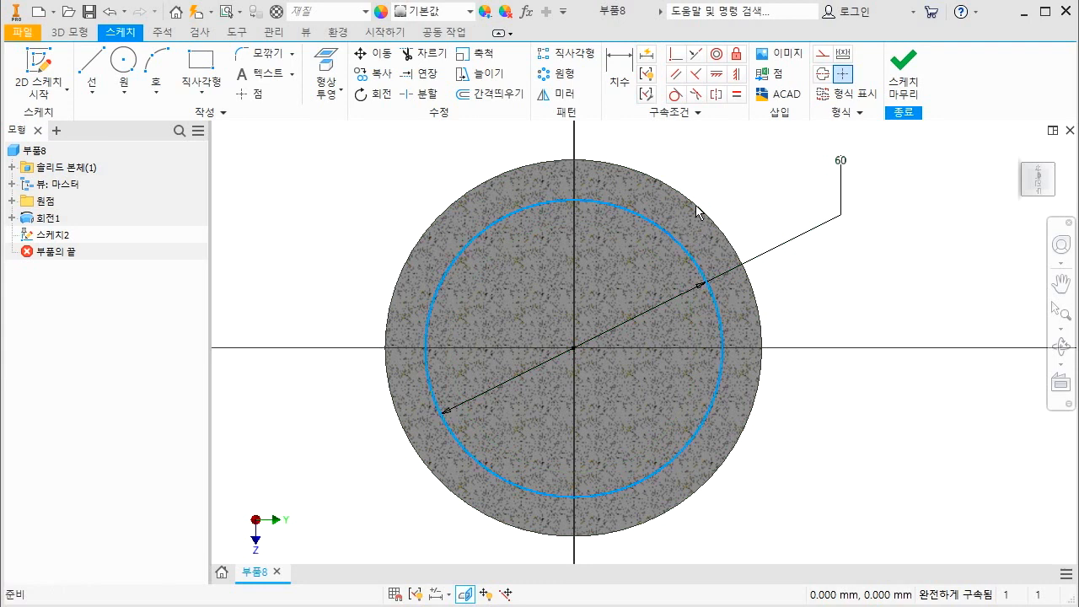
{"action": "left_click", "coordinate": [823, 61]}
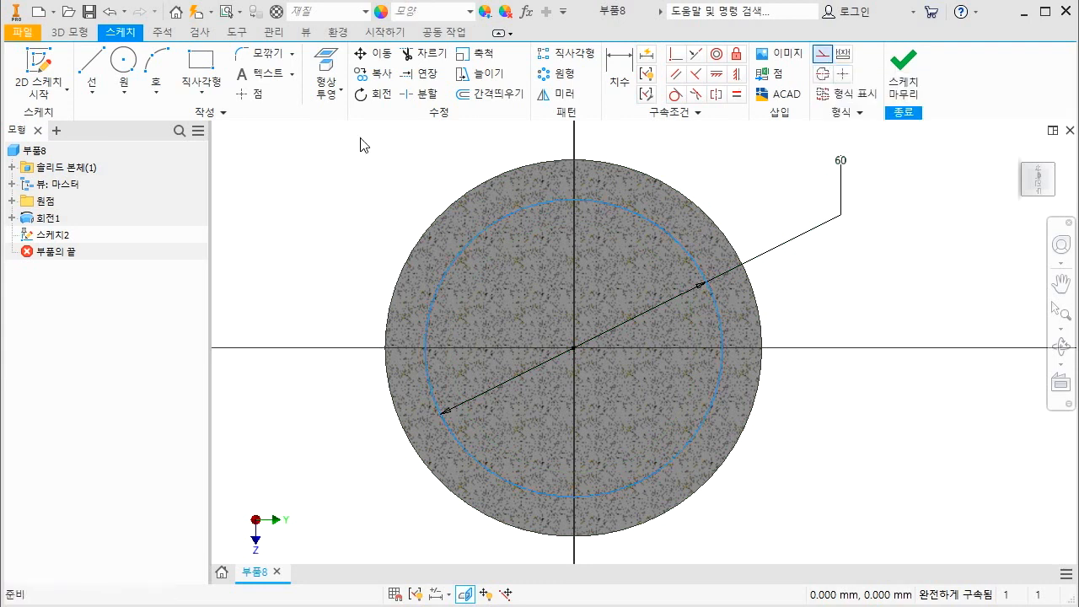
Step: Sketch a small circle centered on the construction circle, just to the left of the vertical axis near its upper end
{"action": "left_click", "coordinate": [123, 62]}
{"action": "scroll", "coordinate": [481, 198], "scroll_direction": "up", "scroll_amount": 5}
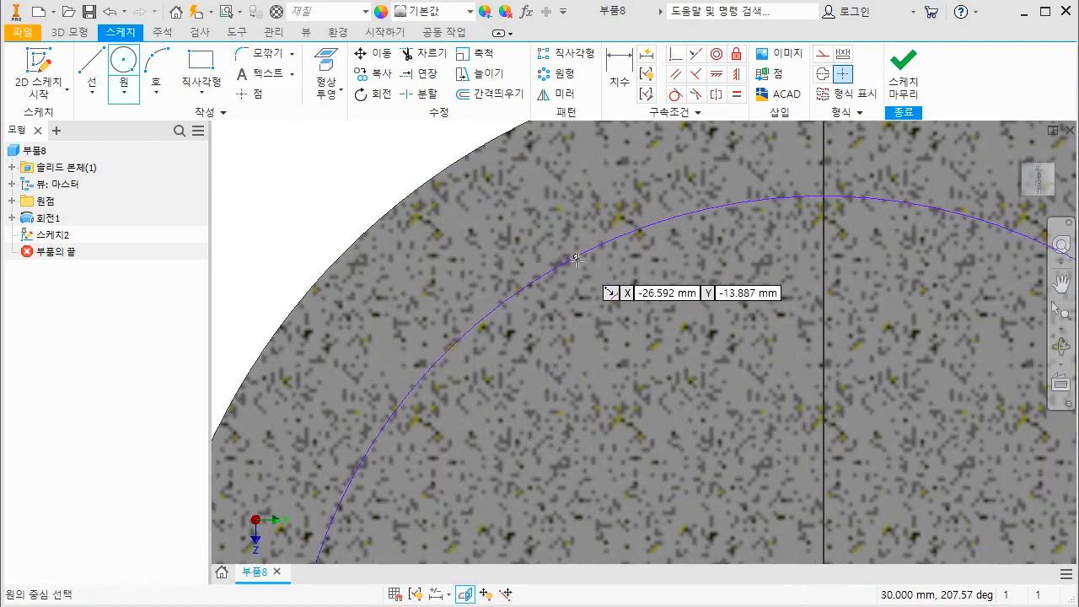
{"action": "left_click", "coordinate": [588, 251]}
{"action": "left_click", "coordinate": [621, 252]}
{"action": "key", "text": "Escape"}
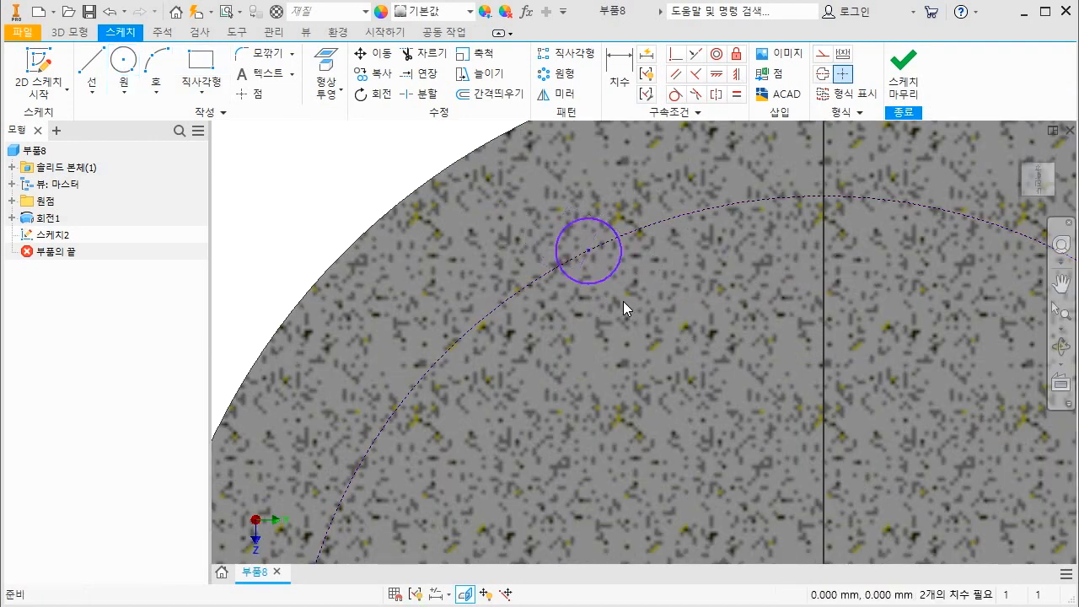
Step: Dimension the small circle's diameter as 4.5 mm and end dimensioning
{"action": "key", "text": "d"}
{"action": "left_click", "coordinate": [607, 280]}
{"action": "left_click", "coordinate": [602, 341]}
{"action": "type", "text": "4"}
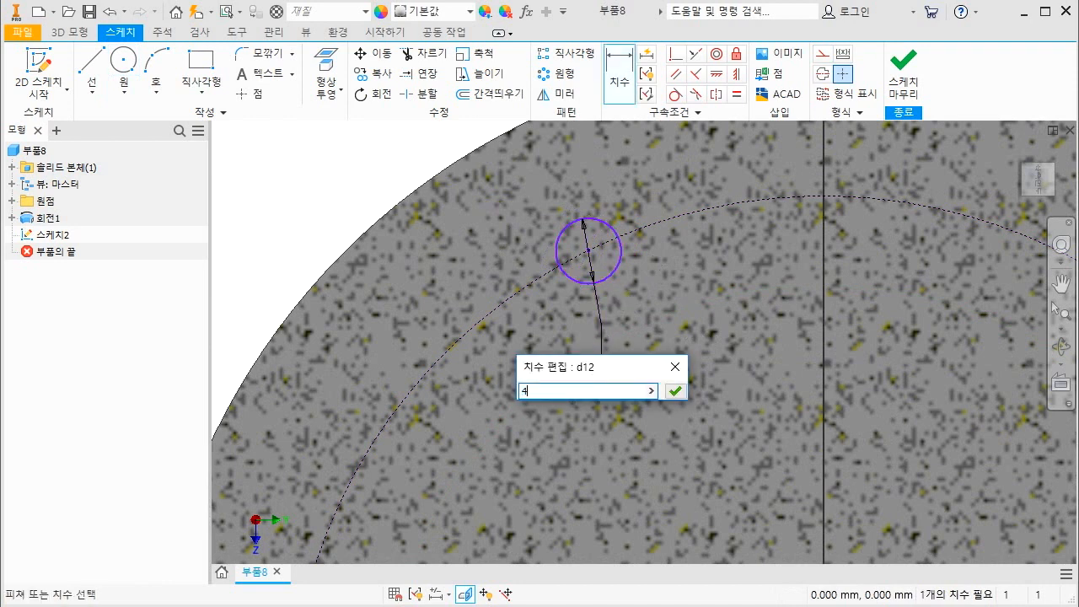
{"action": "type", "text": ".5"}
{"action": "key", "text": "Return"}
{"action": "scroll", "coordinate": [557, 291], "scroll_direction": "up", "scroll_amount": 5}
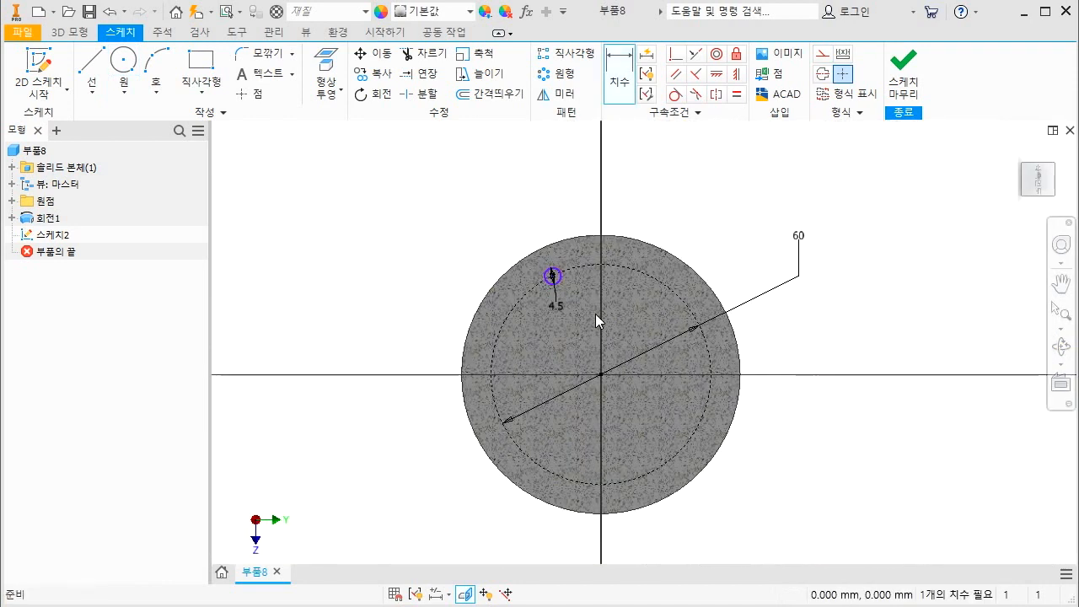
{"action": "key", "text": "Escape"}
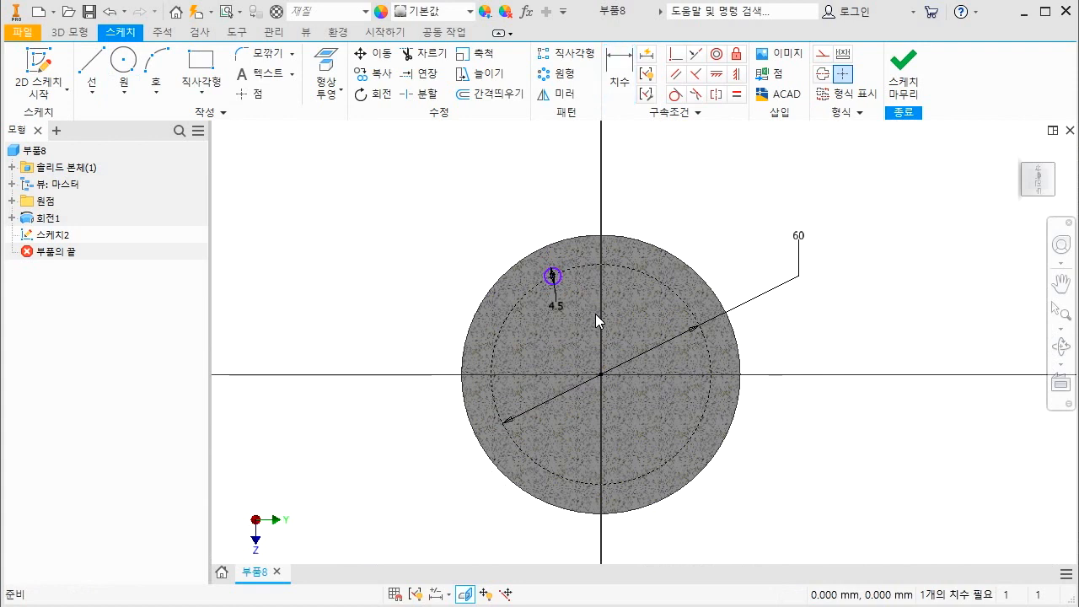
Step: Dimension the horizontal offset between the small circle's center and the origin as 0 mm
{"action": "scroll", "coordinate": [575, 285], "scroll_direction": "down", "scroll_amount": 3}
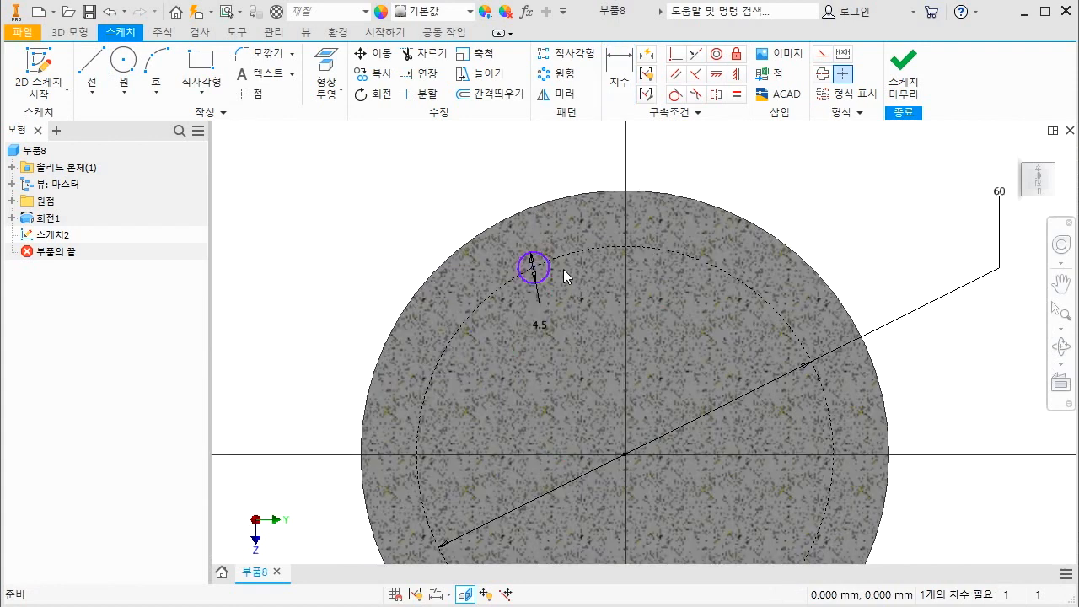
{"action": "key", "text": "d"}
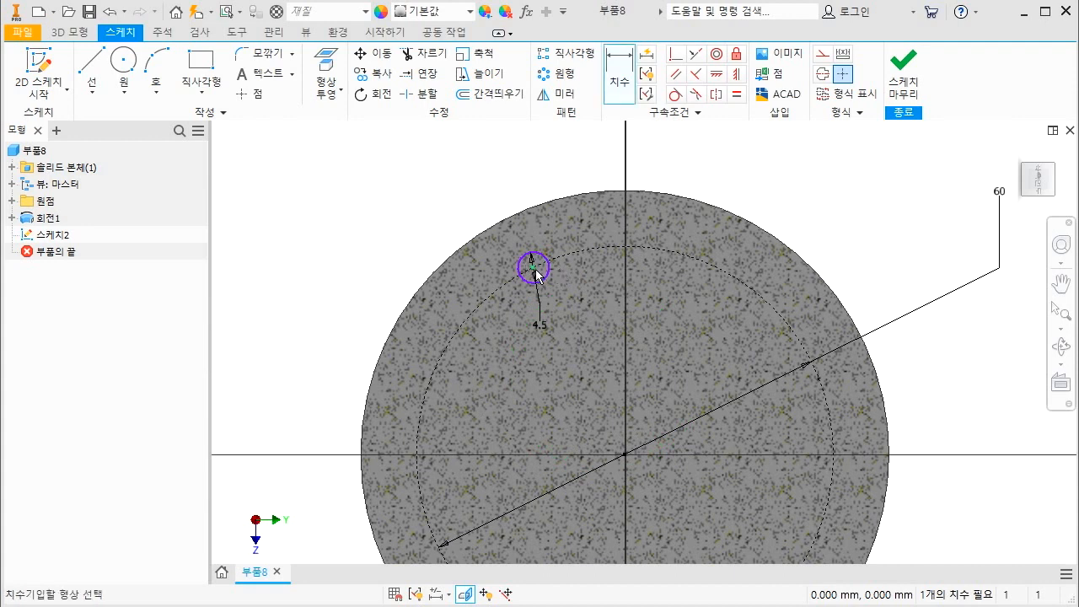
{"action": "left_click", "coordinate": [533, 268]}
{"action": "left_click", "coordinate": [625, 456]}
{"action": "left_click", "coordinate": [604, 512]}
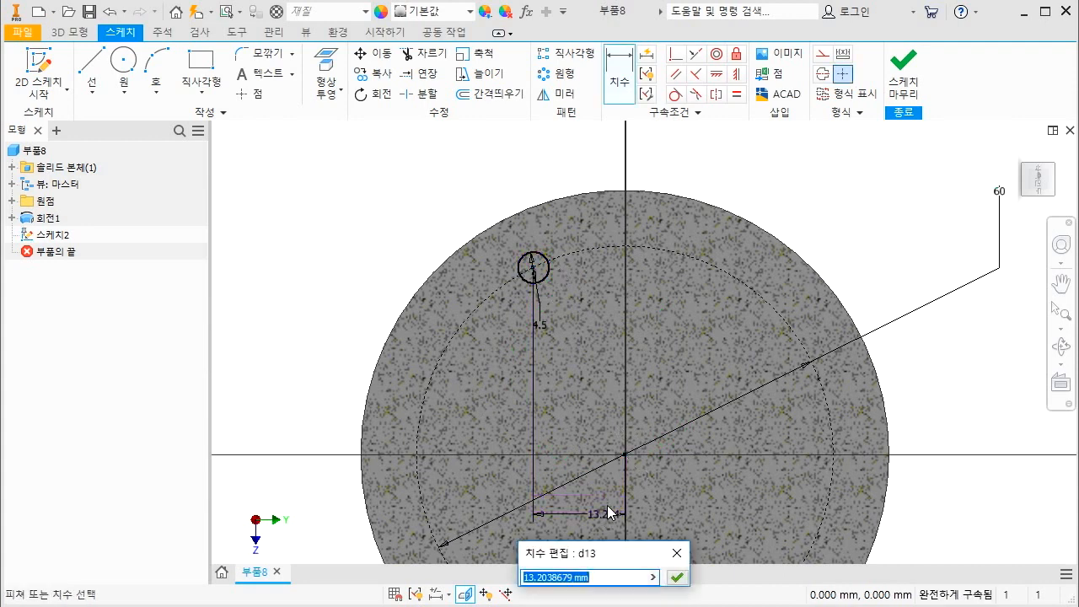
{"action": "type", "text": "0"}
{"action": "key", "text": "Return"}
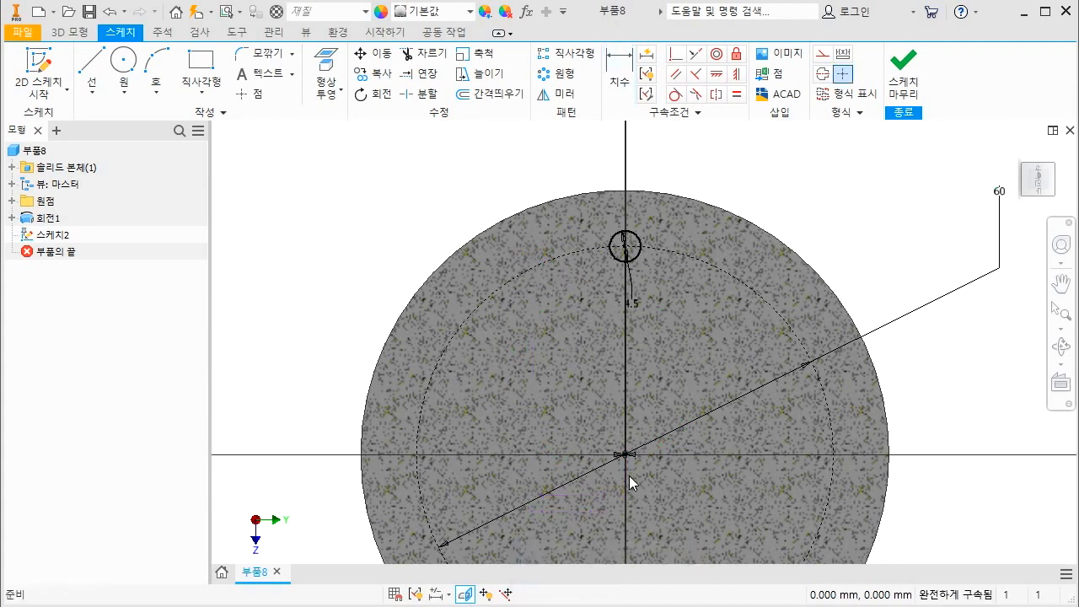
Step: Extrude the 4.5 mm circle as a cut through all of the flange
{"action": "scroll", "coordinate": [580, 391], "scroll_direction": "up", "scroll_amount": 2}
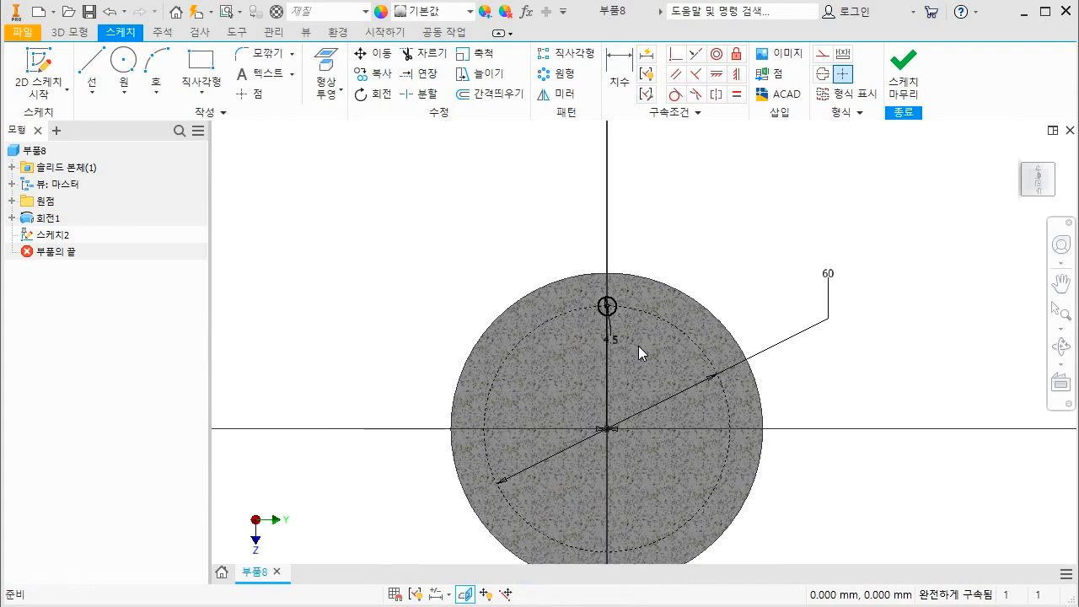
{"action": "scroll", "coordinate": [610, 303], "scroll_direction": "down", "scroll_amount": 3}
{"action": "scroll", "coordinate": [616, 309], "scroll_direction": "up", "scroll_amount": 2}
{"action": "key", "text": "F6"}
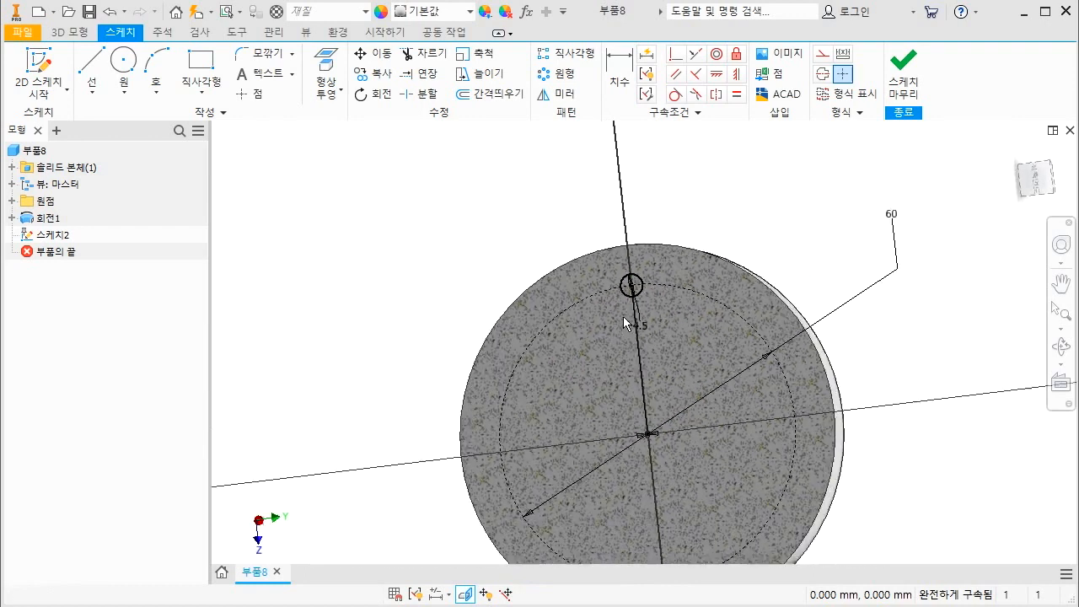
{"action": "key", "text": "e"}
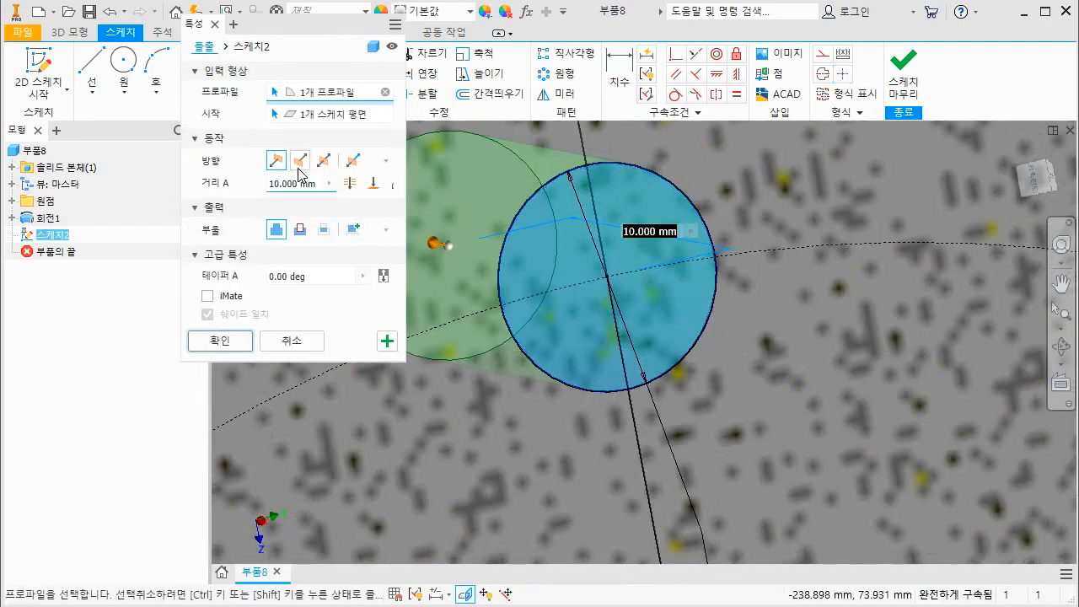
{"action": "left_click", "coordinate": [349, 183]}
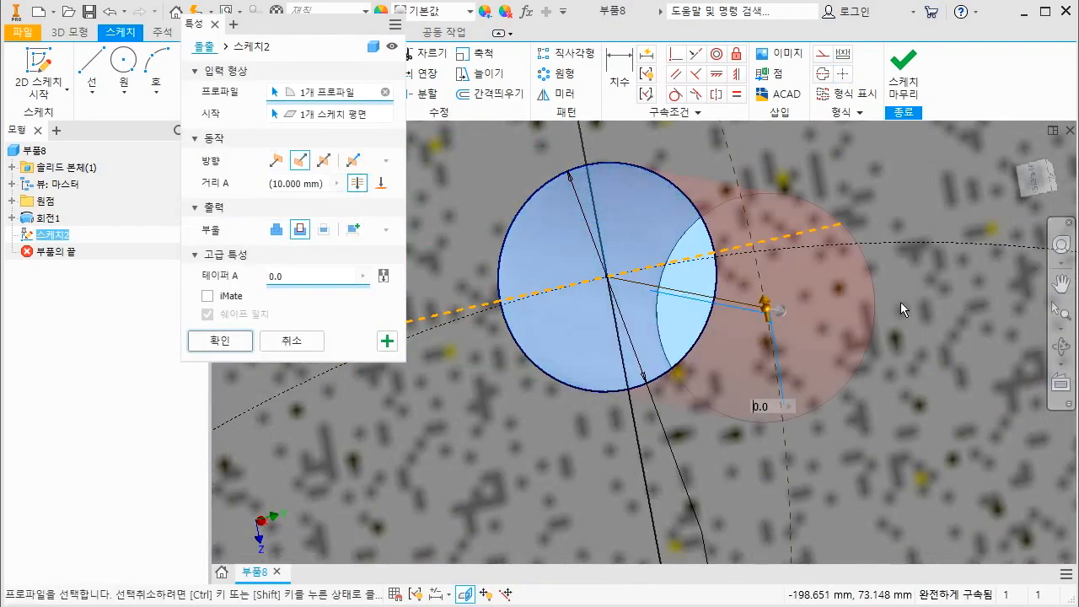
{"action": "left_click", "coordinate": [287, 234]}
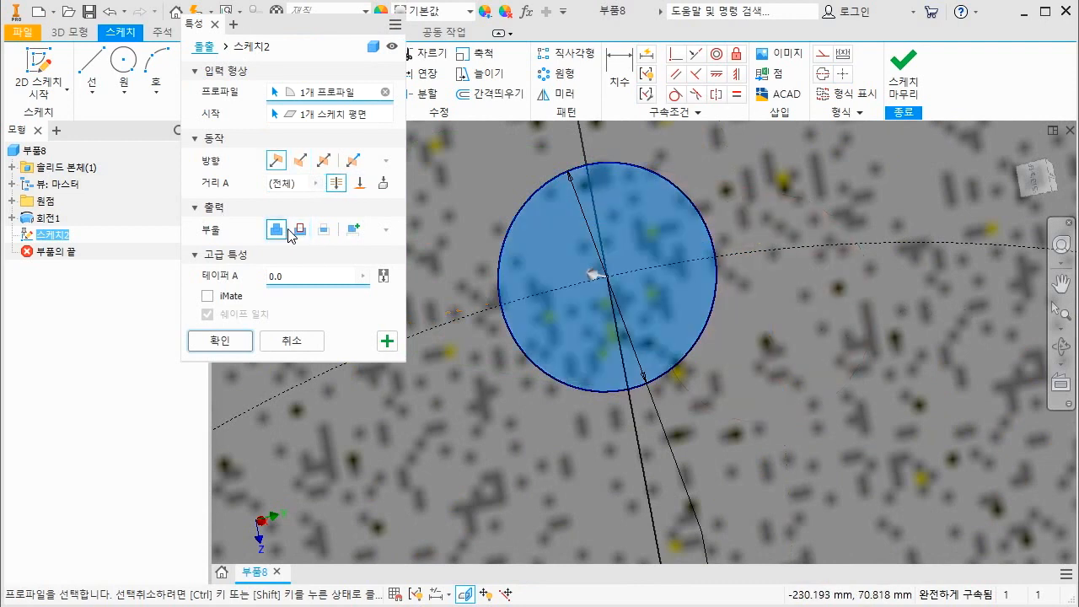
{"action": "left_click", "coordinate": [299, 231]}
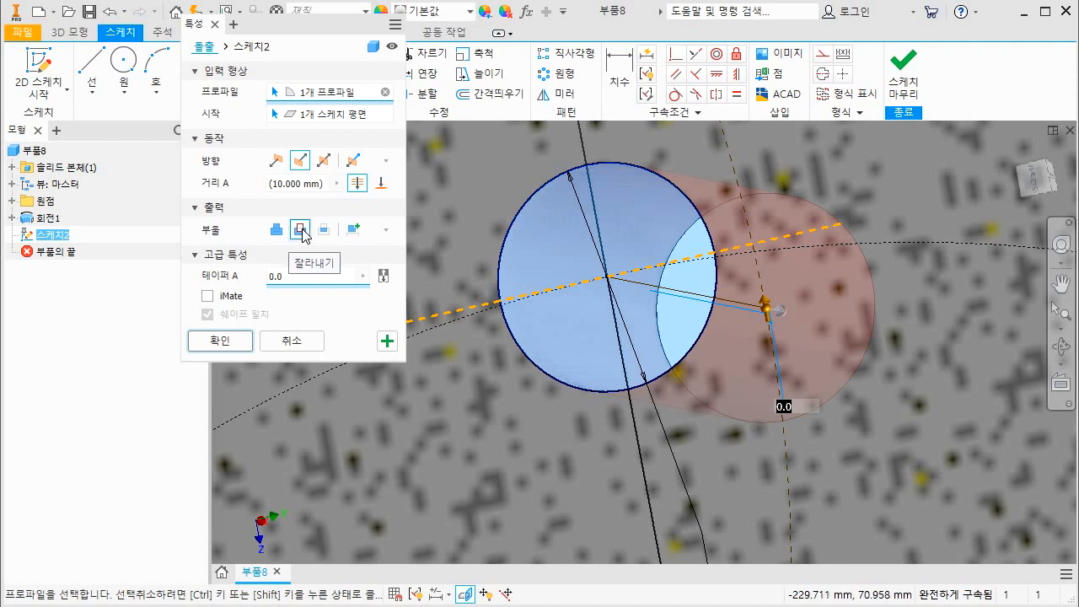
{"action": "left_click", "coordinate": [222, 340]}
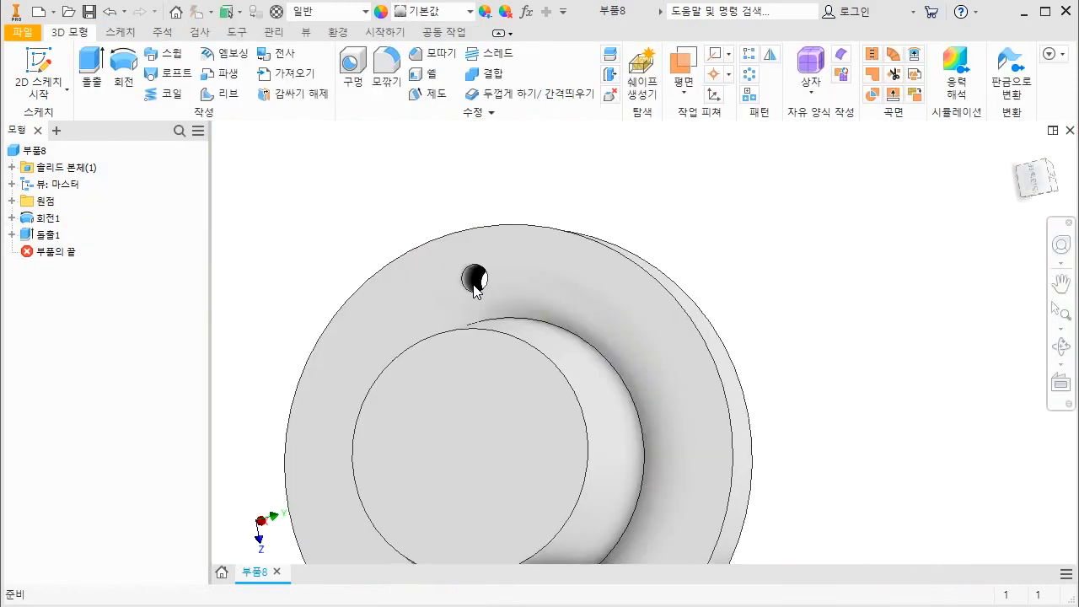
Step: Start a new sketch on the flange face that surrounds the raised boss
{"action": "left_click", "coordinate": [532, 282]}
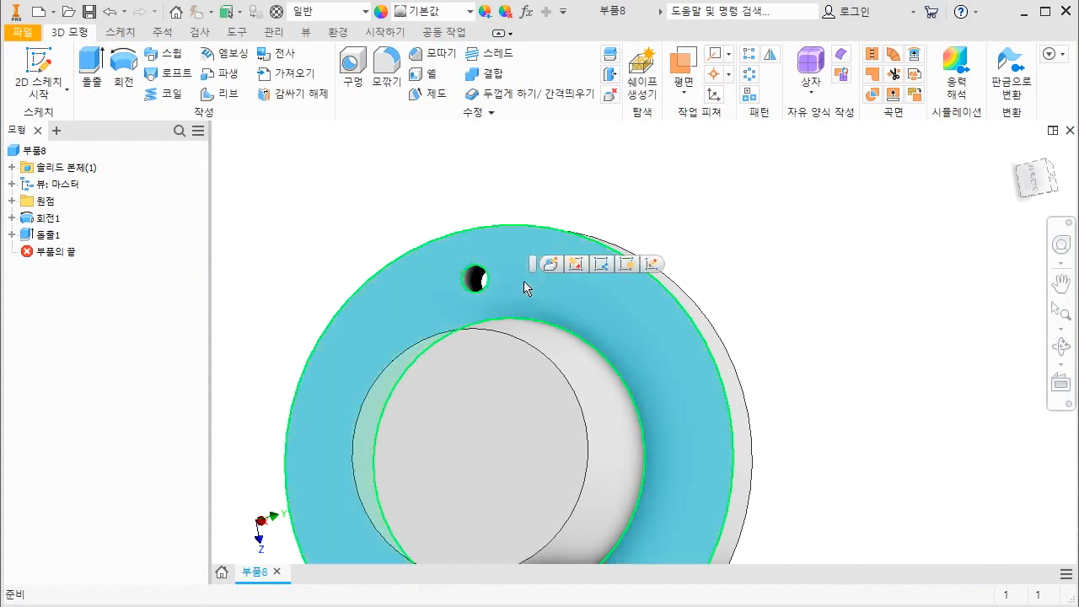
{"action": "right_click", "coordinate": [525, 283]}
{"action": "left_click", "coordinate": [546, 329]}
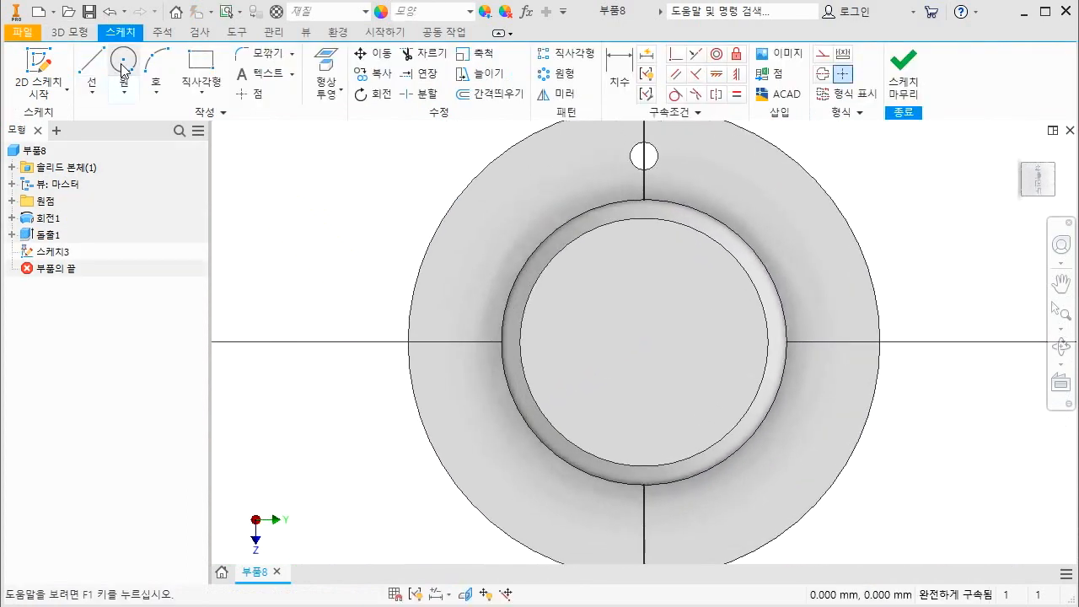
Step: Sketch a larger circle for the counterbore, concentric with the 4.5 mm through hole
{"action": "left_click", "coordinate": [124, 69]}
{"action": "scroll", "coordinate": [492, 405], "scroll_direction": "down", "scroll_amount": 5}
{"action": "scroll", "coordinate": [491, 320], "scroll_direction": "up", "scroll_amount": 8}
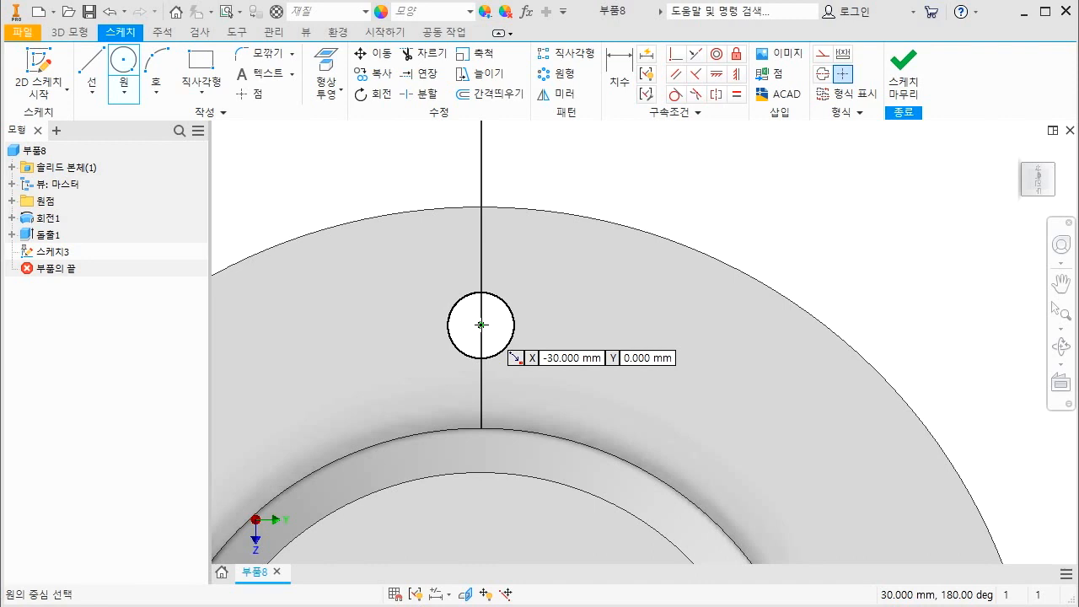
{"action": "left_click", "coordinate": [481, 325]}
{"action": "left_click", "coordinate": [537, 301]}
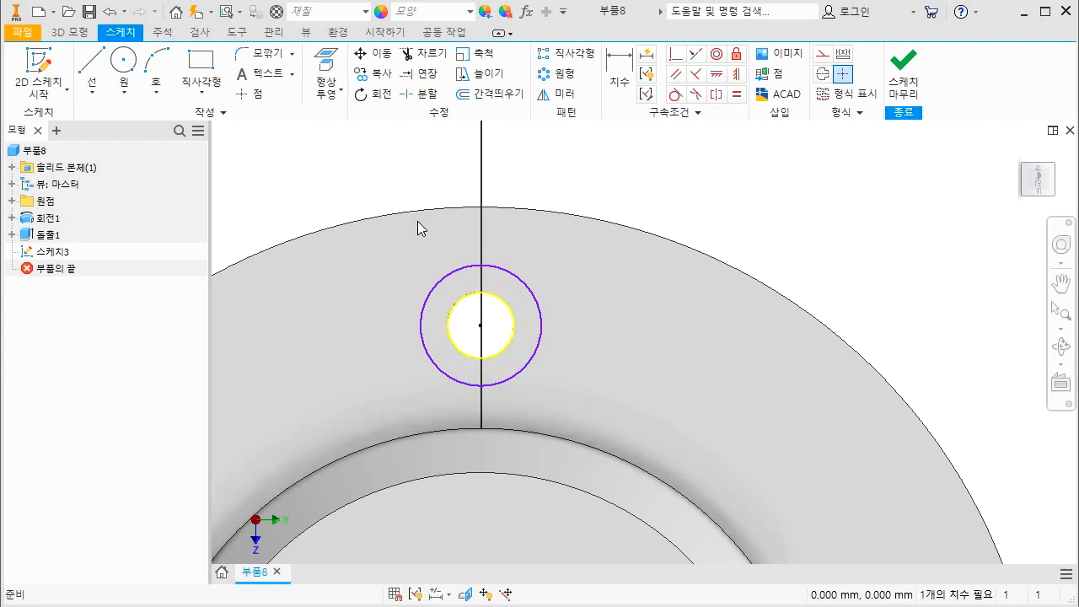
{"action": "left_click", "coordinate": [123, 67]}
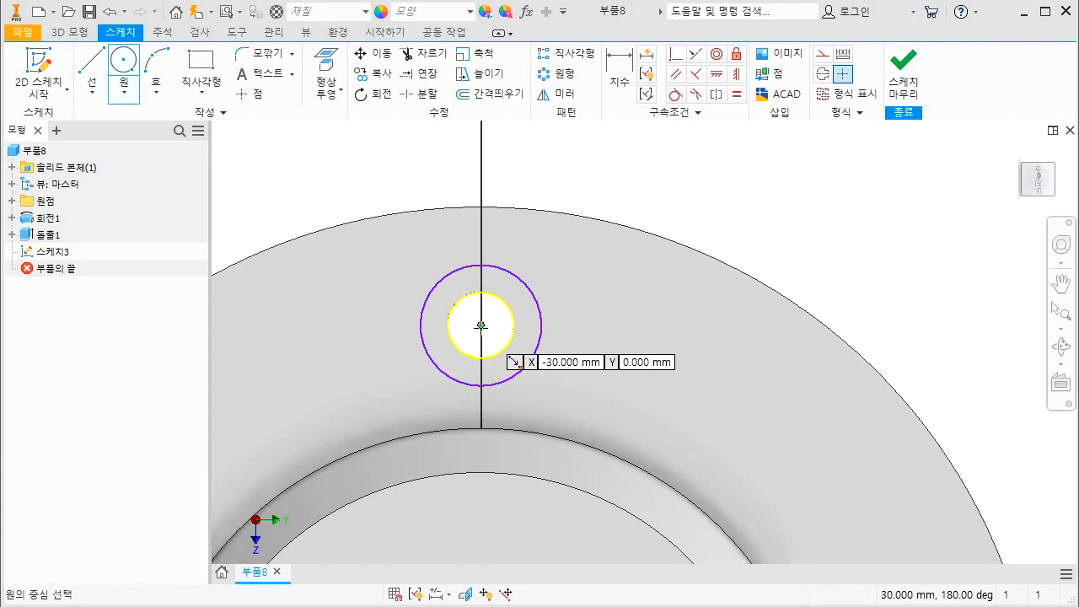
{"action": "key", "text": "Escape"}
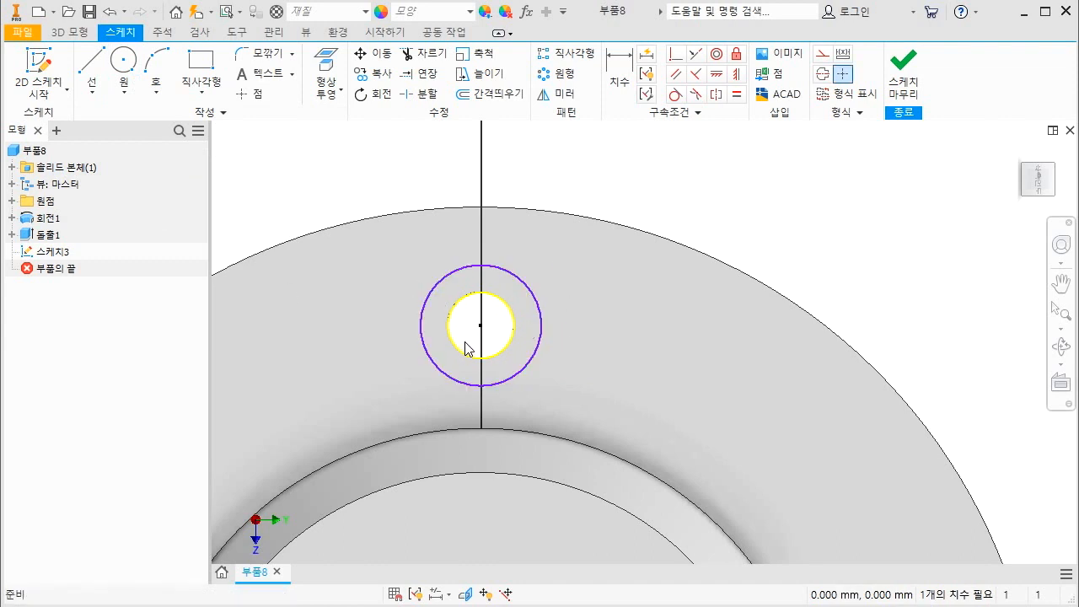
{"action": "mouse_move", "coordinate": [462, 303]}
{"action": "left_mouse_down"}
{"action": "mouse_move", "coordinate": [458, 345]}
{"action": "mouse_move", "coordinate": [504, 345]}
{"action": "mouse_move", "coordinate": [471, 300]}
{"action": "mouse_move", "coordinate": [474, 323]}
{"action": "mouse_move", "coordinate": [486, 318]}
{"action": "left_mouse_up"}
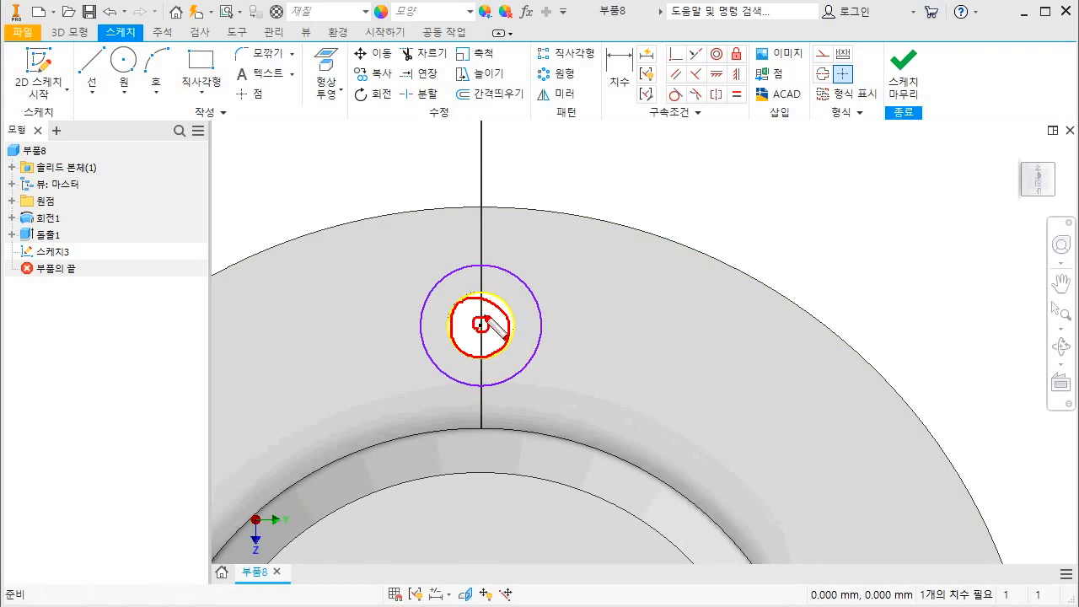
{"action": "left_click_drag", "start_coordinate": [511, 271], "coordinate": [438, 310]}
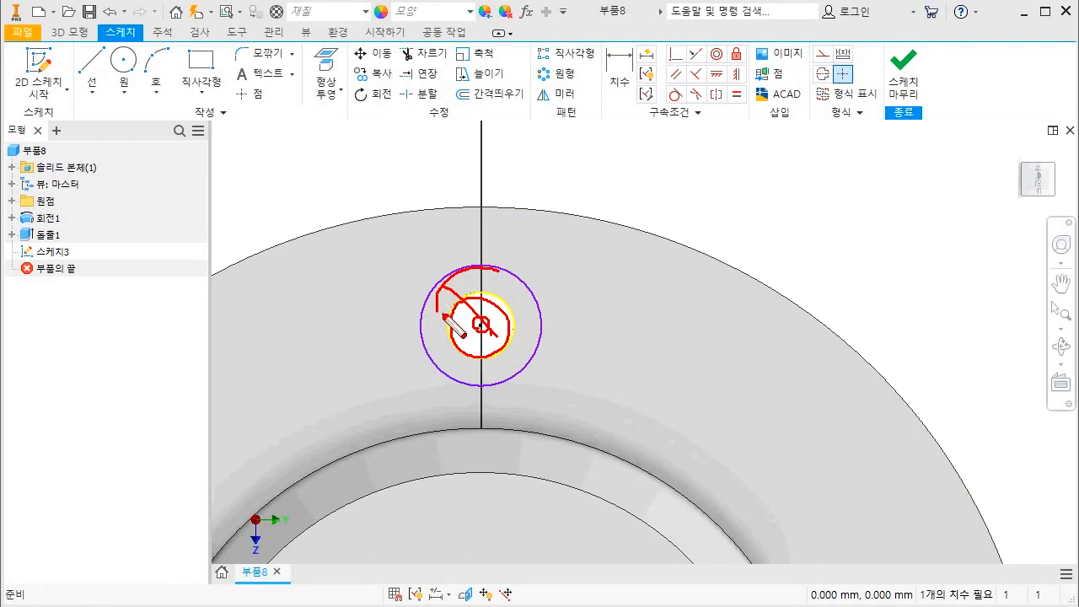
{"action": "key", "text": "Escape"}
{"action": "scroll", "coordinate": [450, 321], "scroll_direction": "down", "scroll_amount": 3}
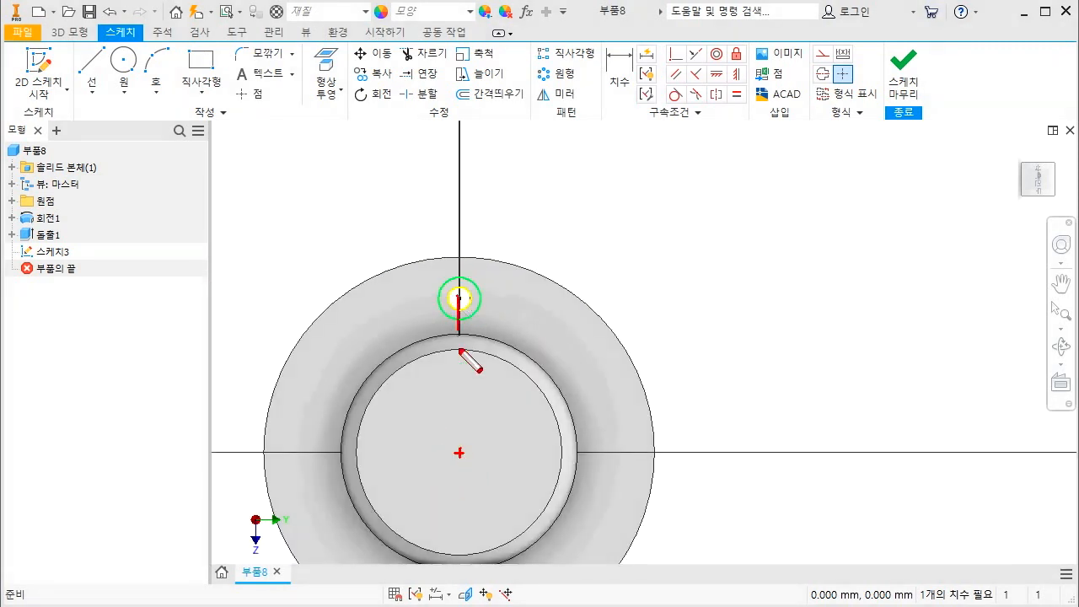
{"action": "left_click_drag", "start_coordinate": [460, 349], "coordinate": [464, 453]}
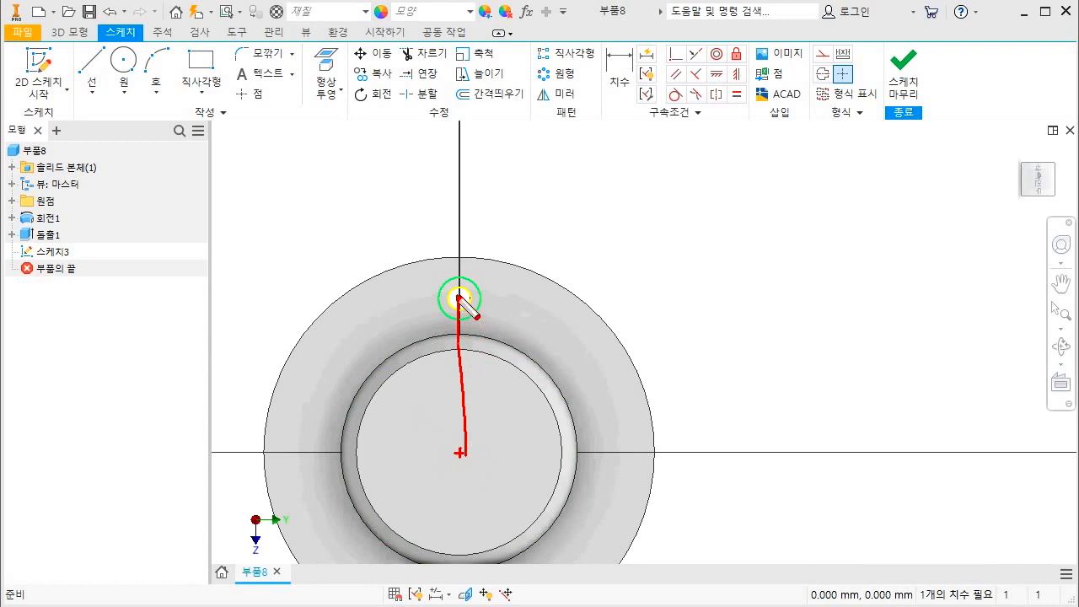
{"action": "left_click_drag", "start_coordinate": [459, 300], "coordinate": [464, 472]}
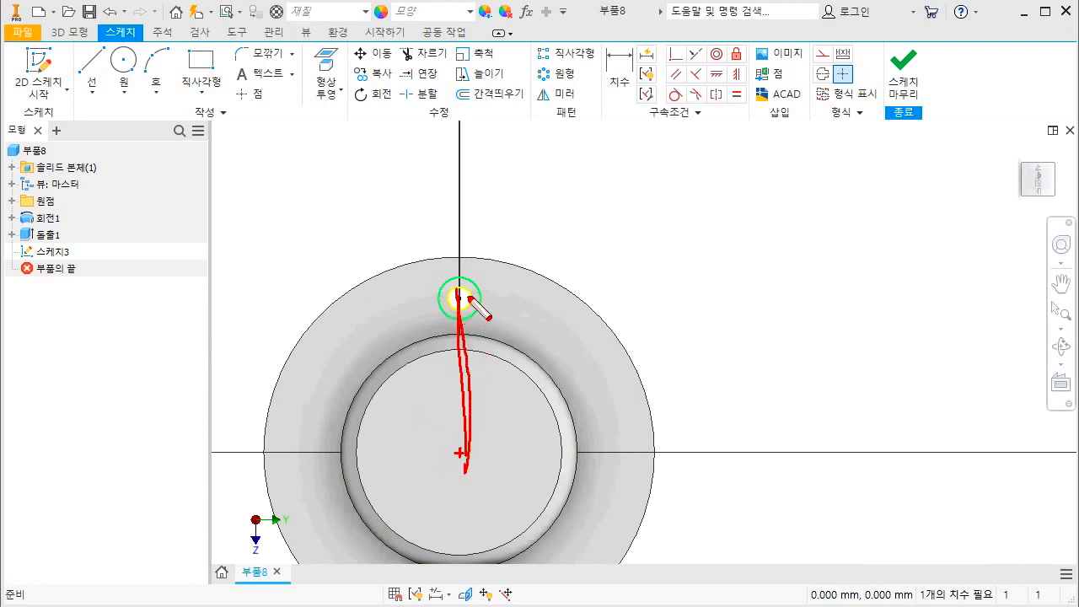
{"action": "mouse_move", "coordinate": [454, 291]}
{"action": "left_mouse_down"}
{"action": "mouse_move", "coordinate": [449, 304]}
{"action": "mouse_move", "coordinate": [466, 305]}
{"action": "mouse_move", "coordinate": [454, 295]}
{"action": "left_mouse_up"}
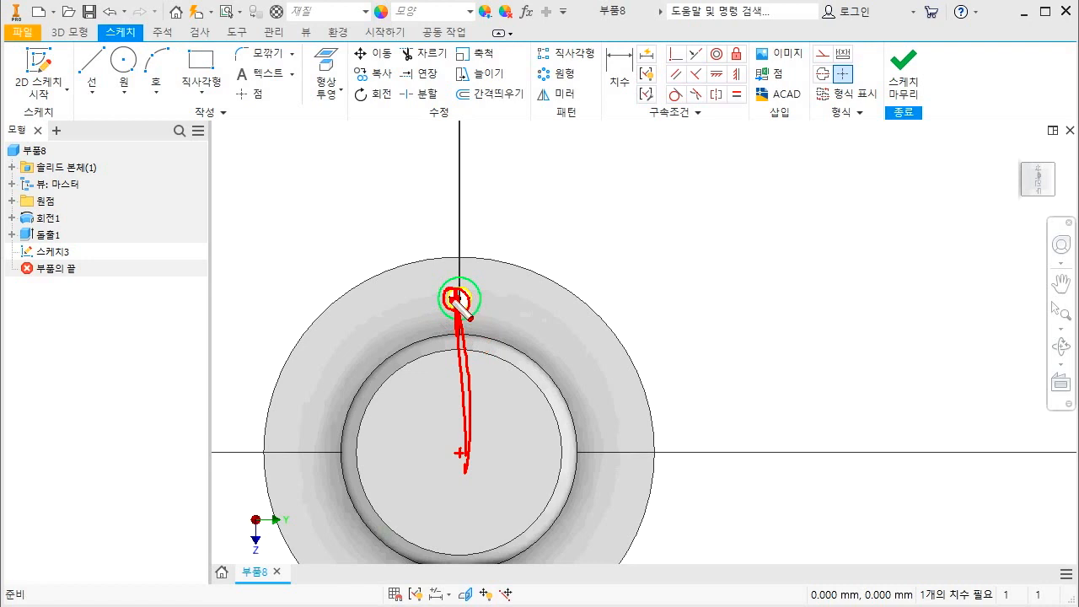
{"action": "left_click_drag", "start_coordinate": [447, 452], "coordinate": [501, 446]}
{"action": "left_click_drag", "start_coordinate": [456, 296], "coordinate": [482, 294]}
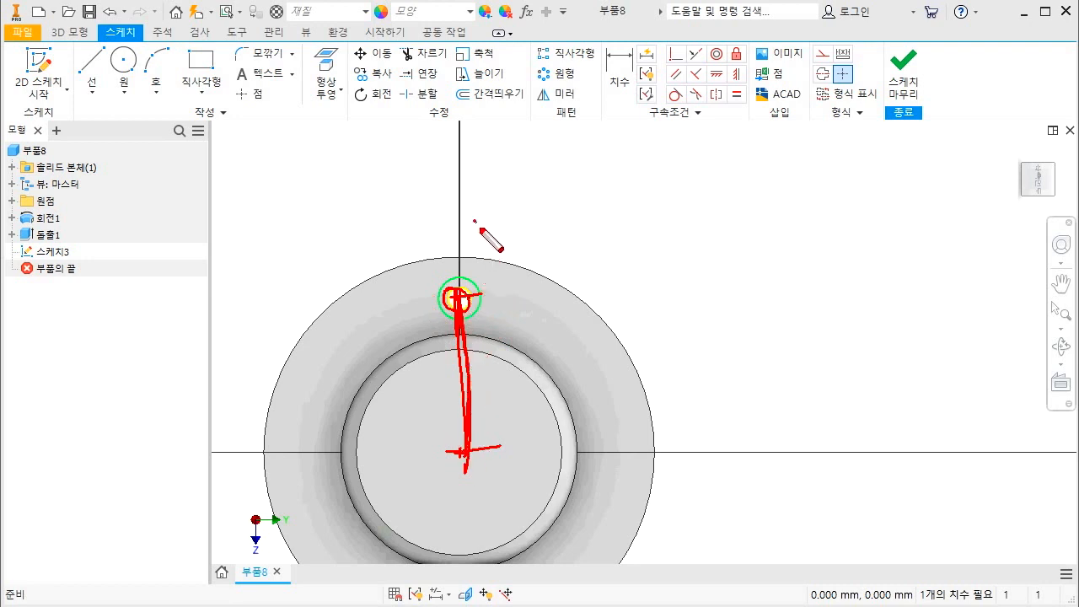
{"action": "mouse_move", "coordinate": [477, 221]}
{"action": "left_mouse_down"}
{"action": "mouse_move", "coordinate": [494, 234]}
{"action": "mouse_move", "coordinate": [498, 260]}
{"action": "left_mouse_up"}
{"action": "key", "text": "Escape"}
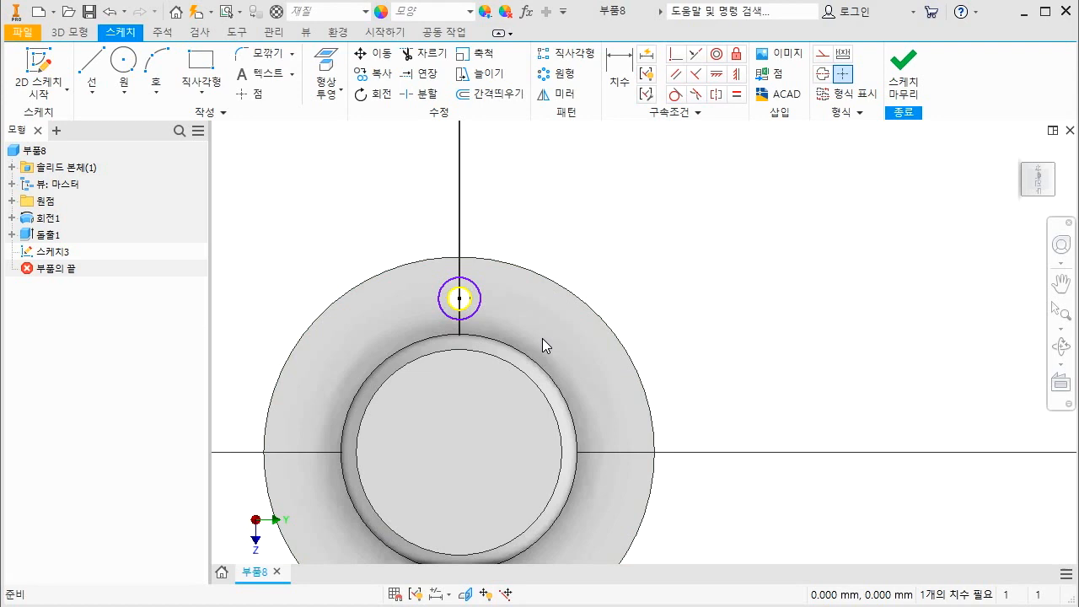
Step: Dimension the counterbore circle's diameter as 10 mm
{"action": "key", "text": "d"}
{"action": "left_click", "coordinate": [477, 286]}
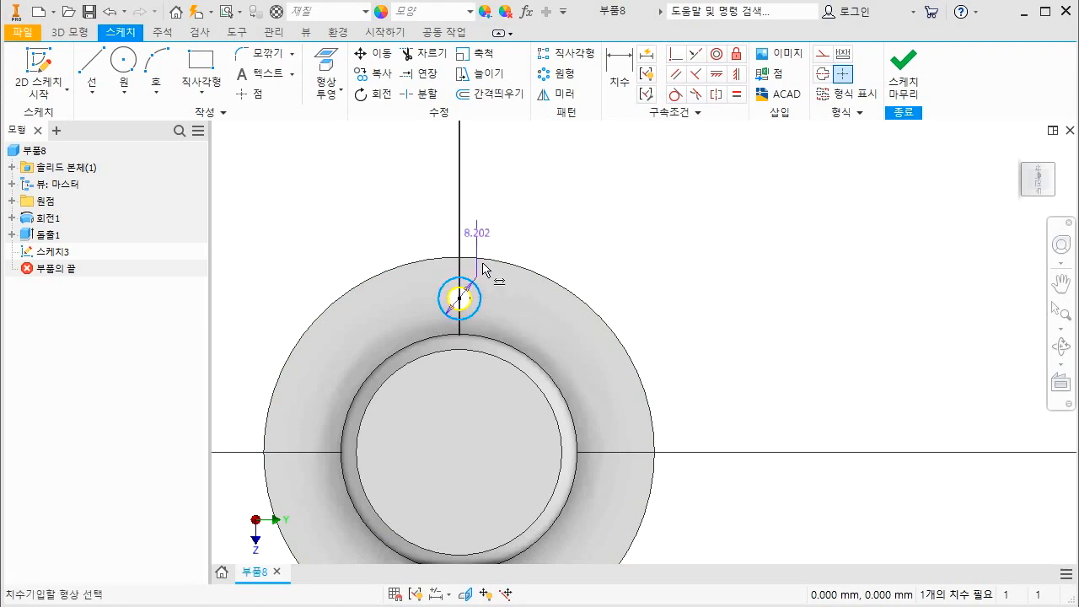
{"action": "left_click", "coordinate": [515, 213]}
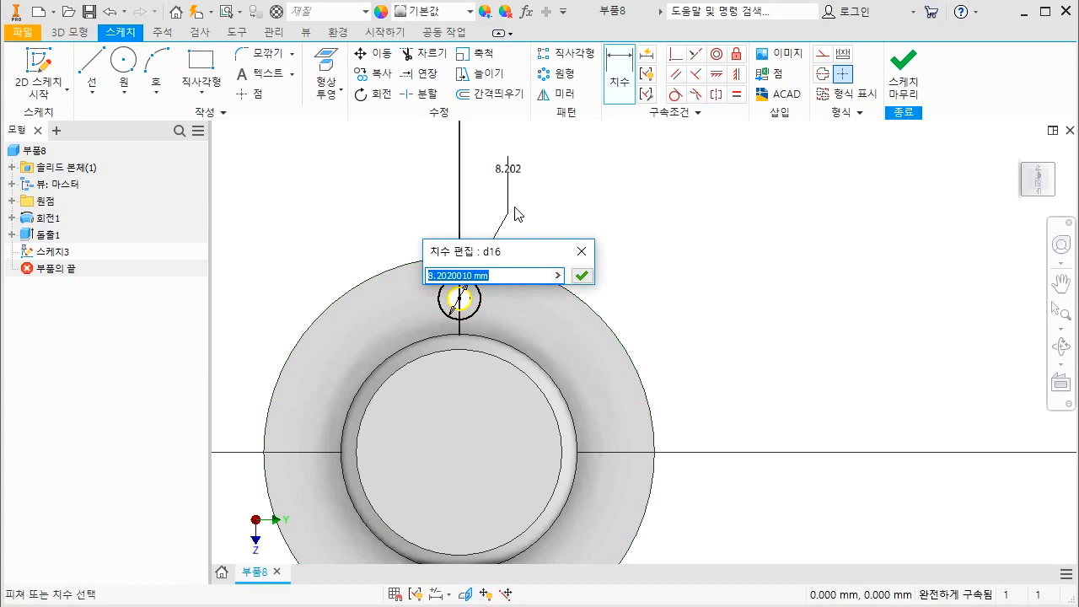
{"action": "type", "text": "10"}
{"action": "key", "text": "Return"}
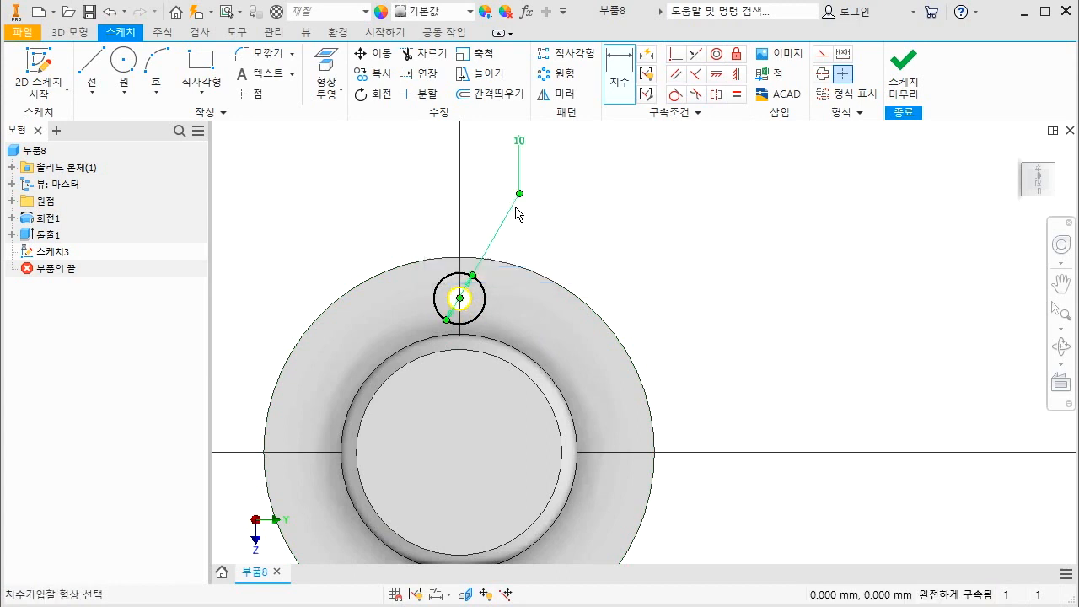
Step: Extrude the ring between the counterbore circle and the through hole as a cut 5.5 mm deep into the flange
{"action": "key", "text": "e"}
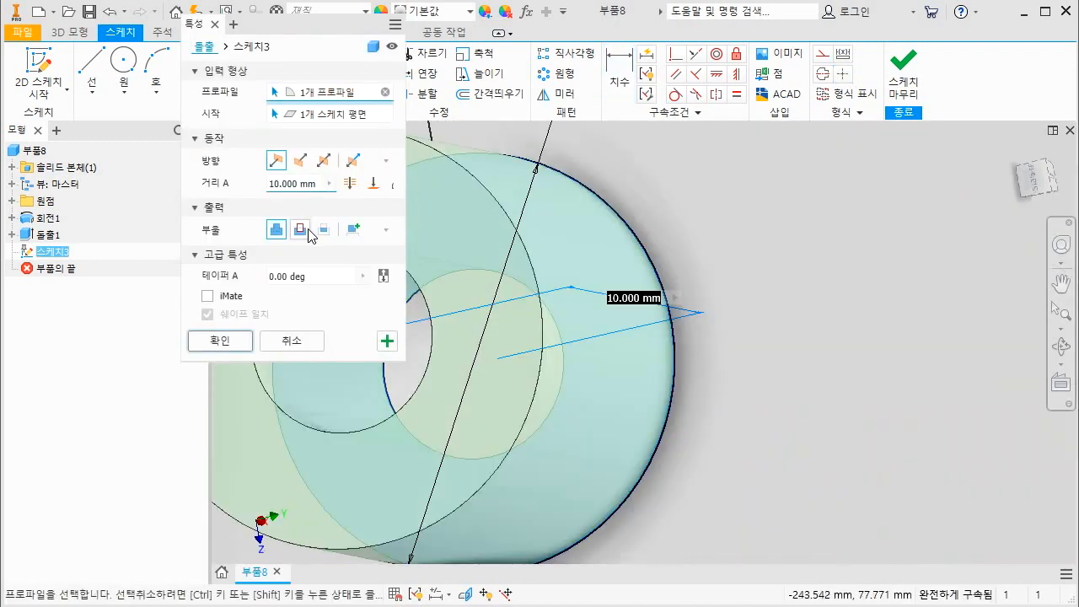
{"action": "left_click", "coordinate": [299, 229]}
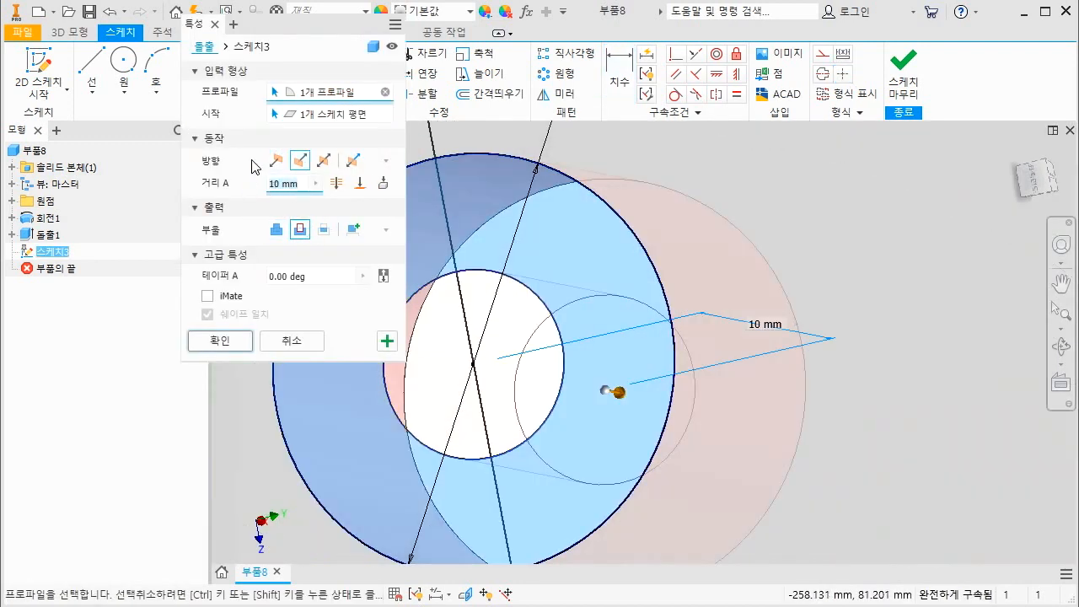
{"action": "type", "text": "5.5"}
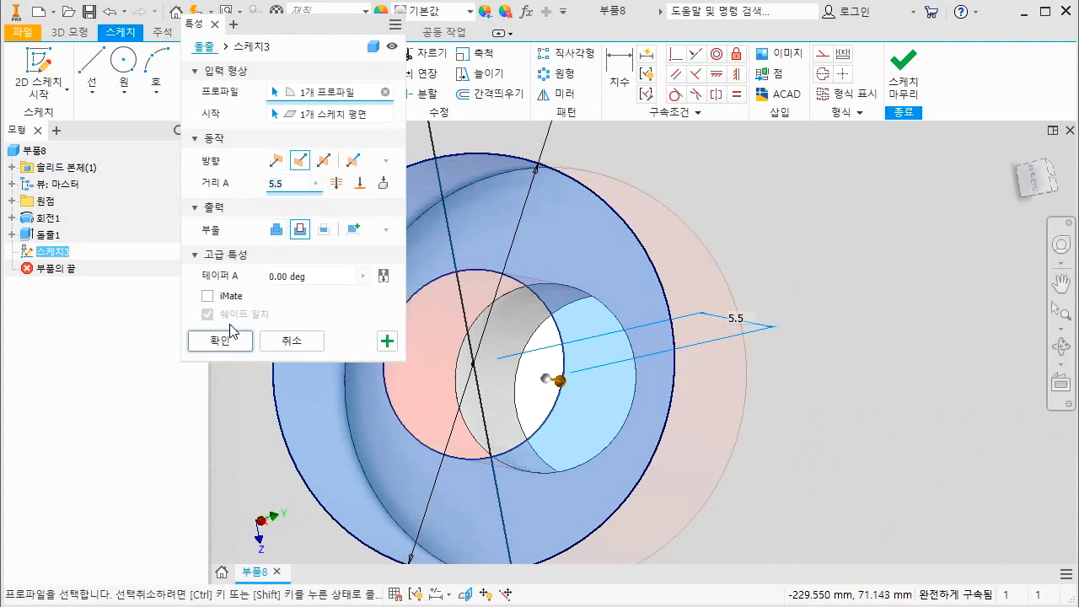
{"action": "left_click", "coordinate": [222, 342]}
{"action": "scroll", "coordinate": [716, 275], "scroll_direction": "down", "scroll_amount": 5}
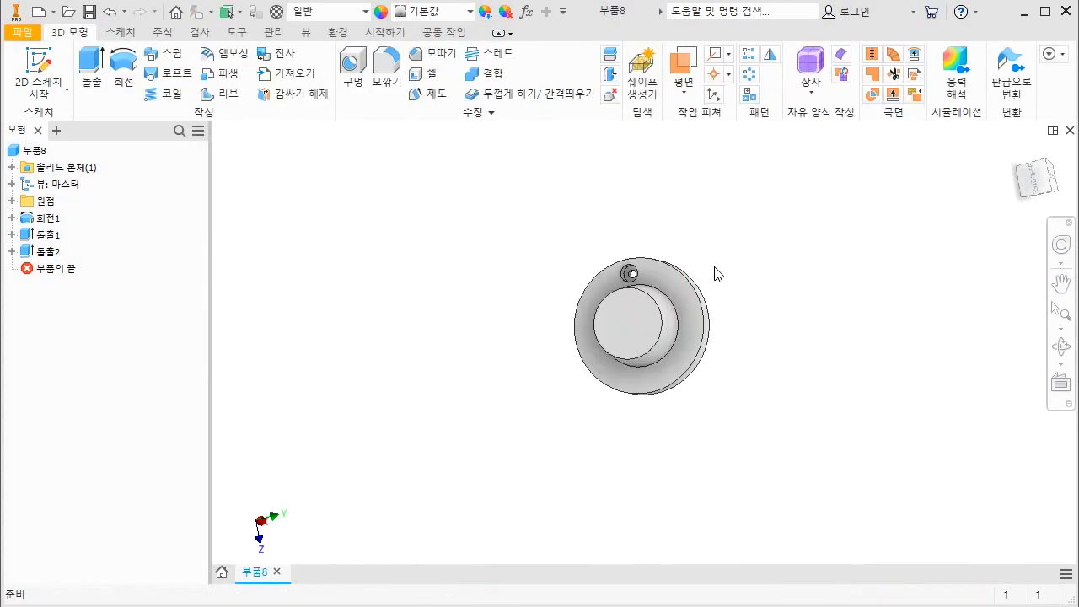
{"action": "scroll", "coordinate": [641, 264], "scroll_direction": "up", "scroll_amount": 6}
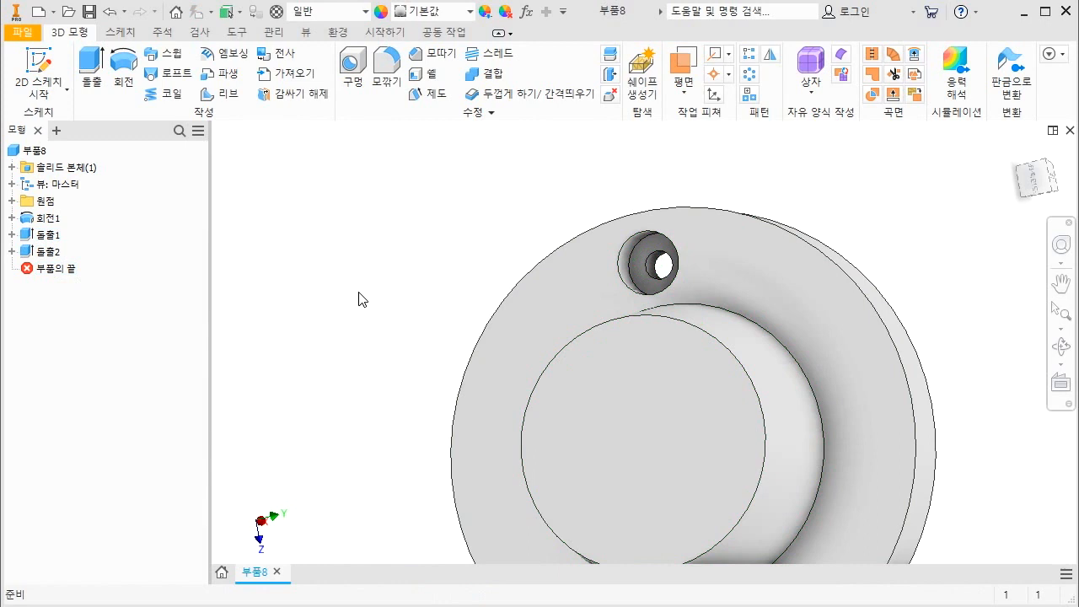
Step: Select the through-hole and counterbore cuts together and start a circular pattern of them
{"action": "left_click", "coordinate": [48, 234]}
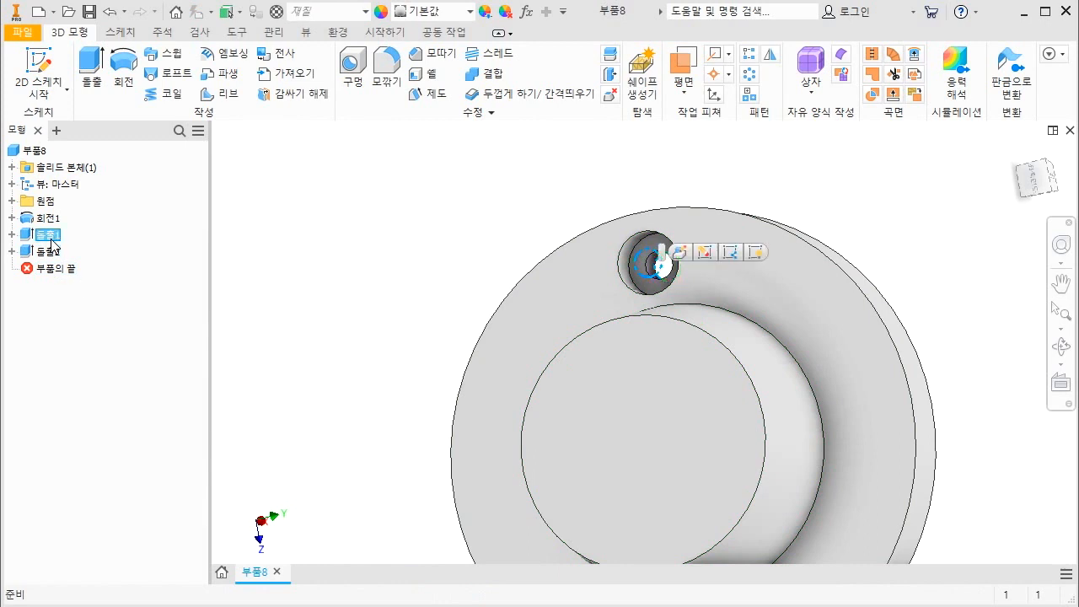
{"action": "left_click", "coordinate": [49, 252], "text": "ctrl"}
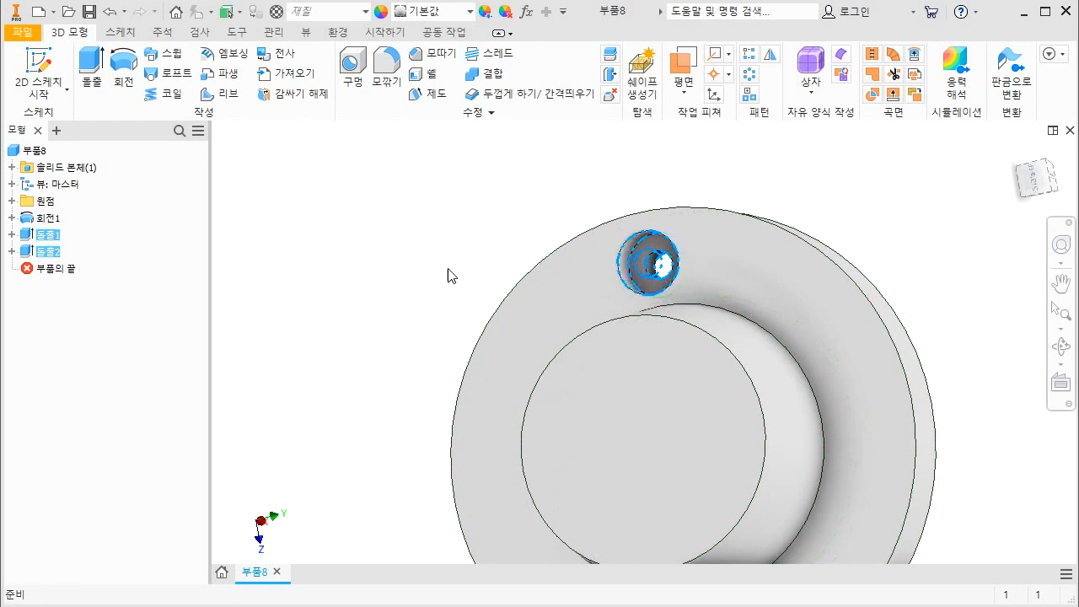
{"action": "left_click", "coordinate": [747, 96]}
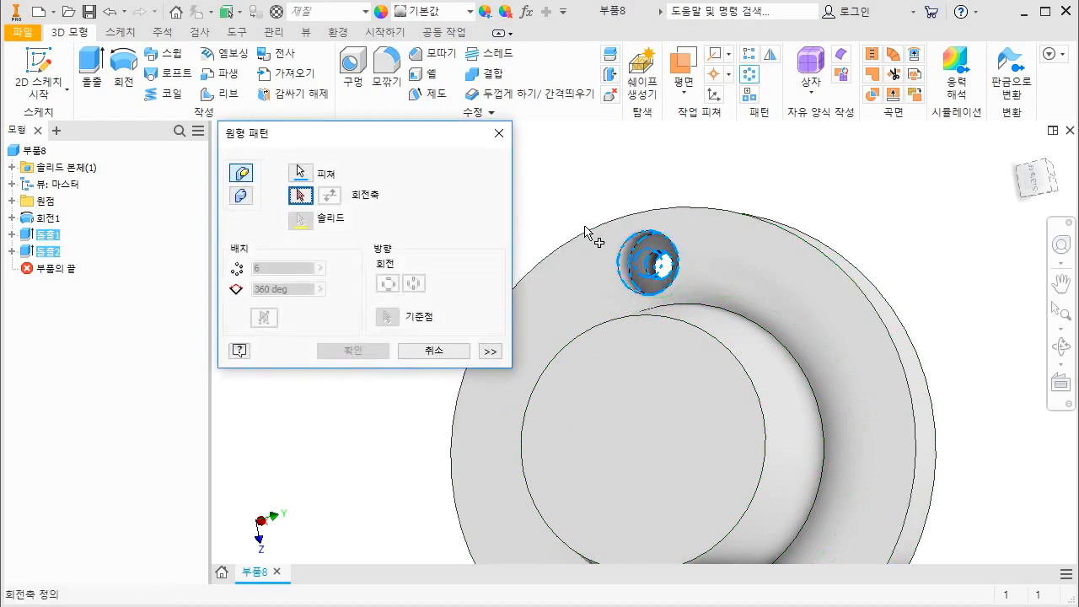
{"action": "scroll", "coordinate": [585, 233], "scroll_direction": "up", "scroll_amount": 3}
{"action": "middle_click_drag", "start_coordinate": [809, 380], "coordinate": [840, 324], "text": "shift"}
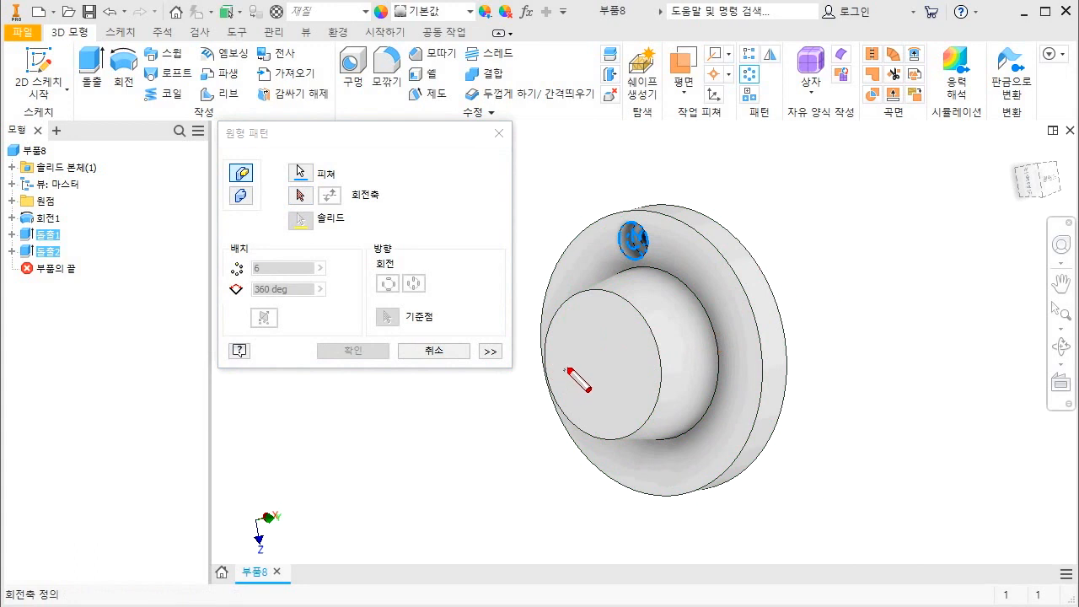
{"action": "left_click_drag", "start_coordinate": [563, 370], "coordinate": [816, 300]}
{"action": "mouse_move", "coordinate": [691, 224]}
{"action": "left_mouse_down"}
{"action": "mouse_move", "coordinate": [753, 300]}
{"action": "mouse_move", "coordinate": [727, 248]}
{"action": "left_mouse_up"}
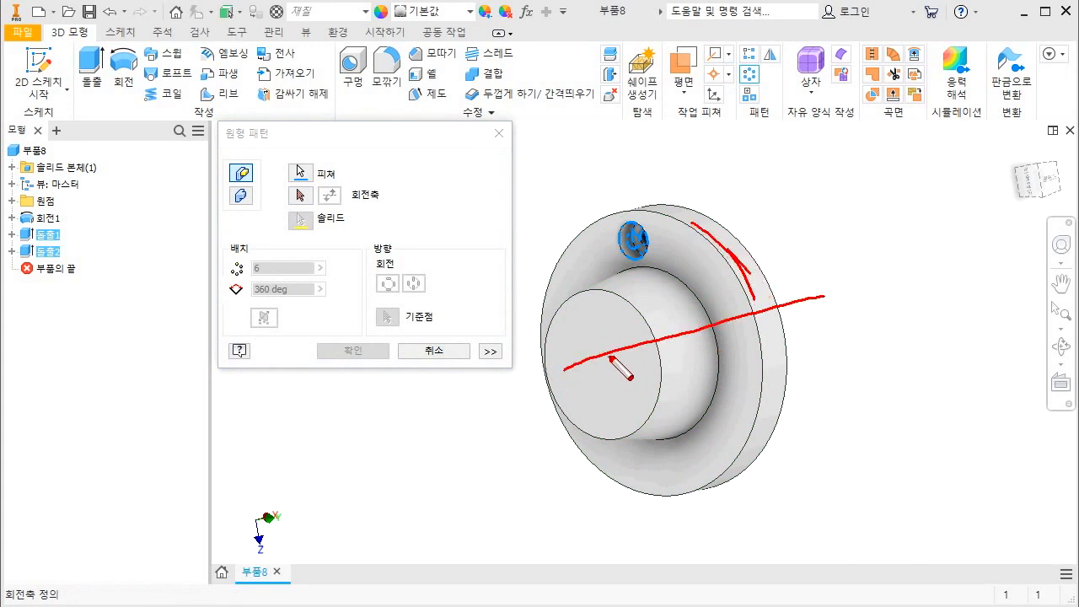
{"action": "mouse_move", "coordinate": [620, 361]}
{"action": "left_mouse_down"}
{"action": "mouse_move", "coordinate": [615, 346]}
{"action": "mouse_move", "coordinate": [769, 301]}
{"action": "left_mouse_up"}
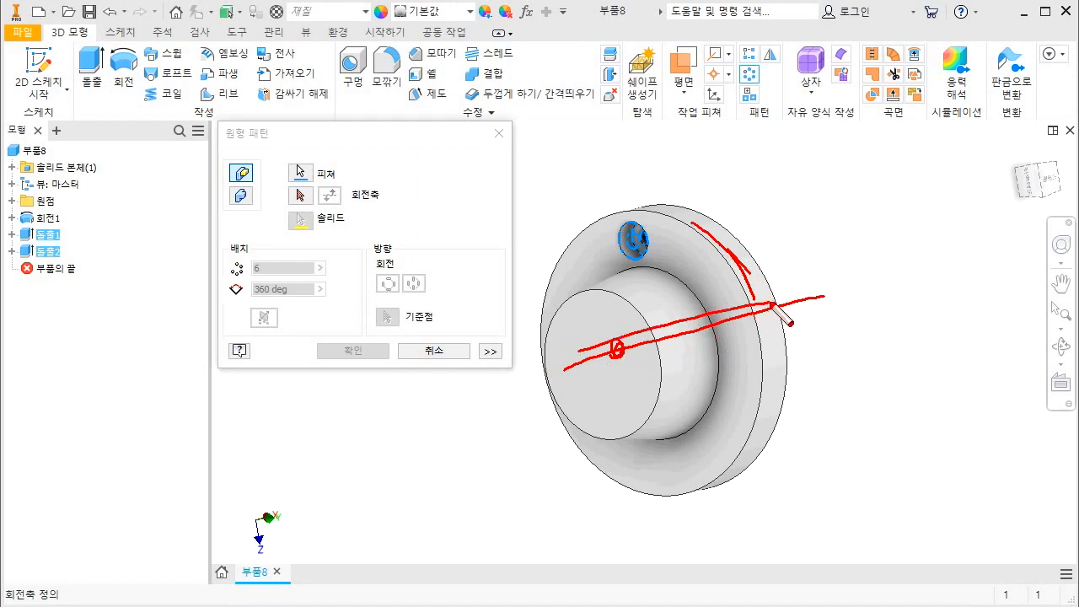
{"action": "left_click_drag", "start_coordinate": [606, 358], "coordinate": [832, 303]}
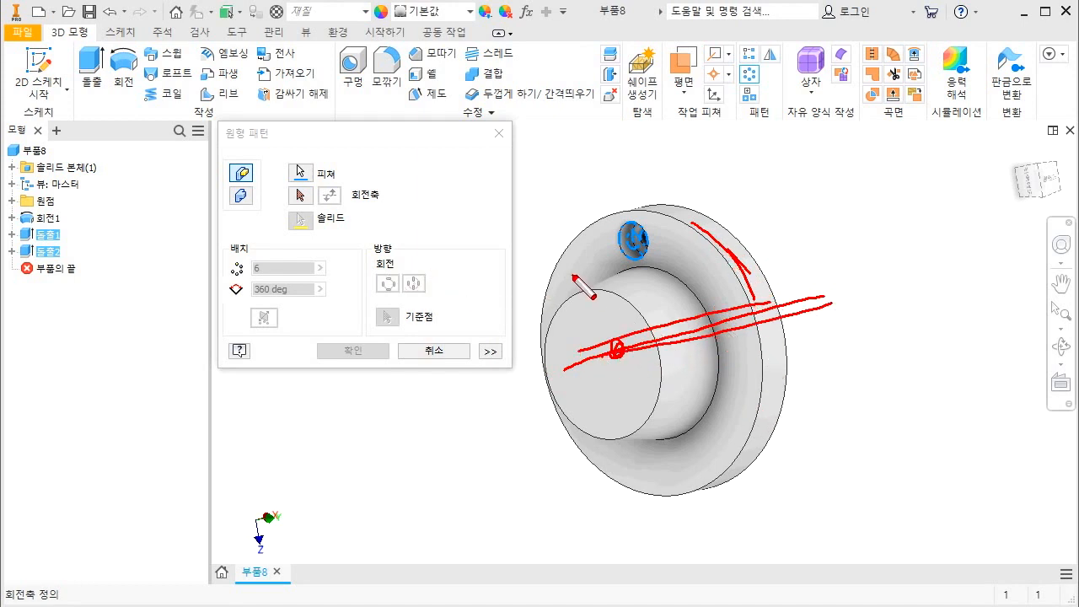
{"action": "key", "text": "Escape"}
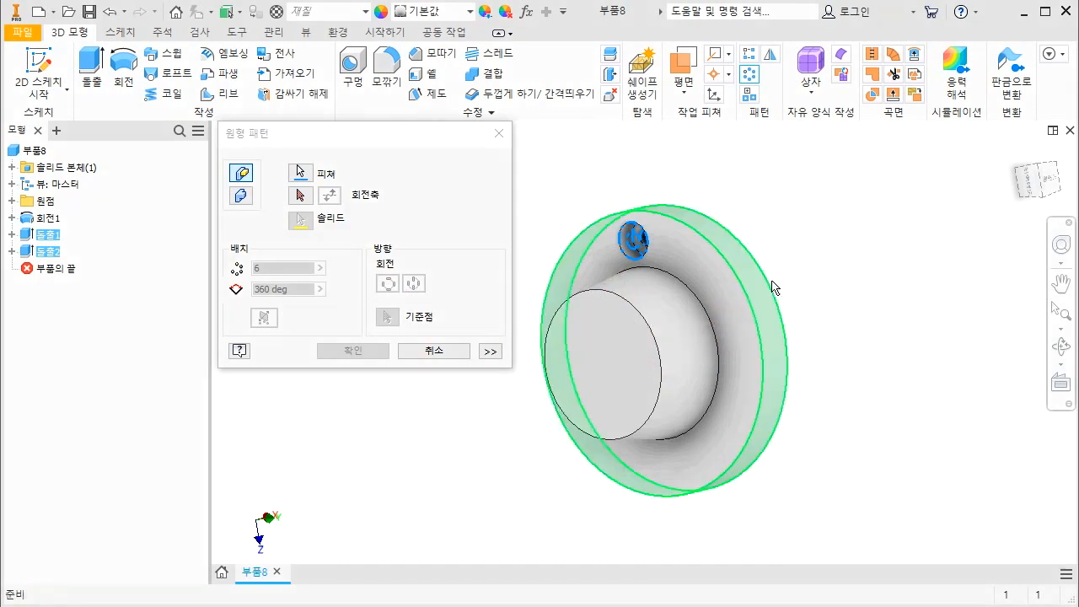
Step: Restart the circular pattern of both cuts and use the flange's outer cylindrical face as the rotation axis
{"action": "key", "text": "Escape"}
{"action": "left_click", "coordinate": [748, 77]}
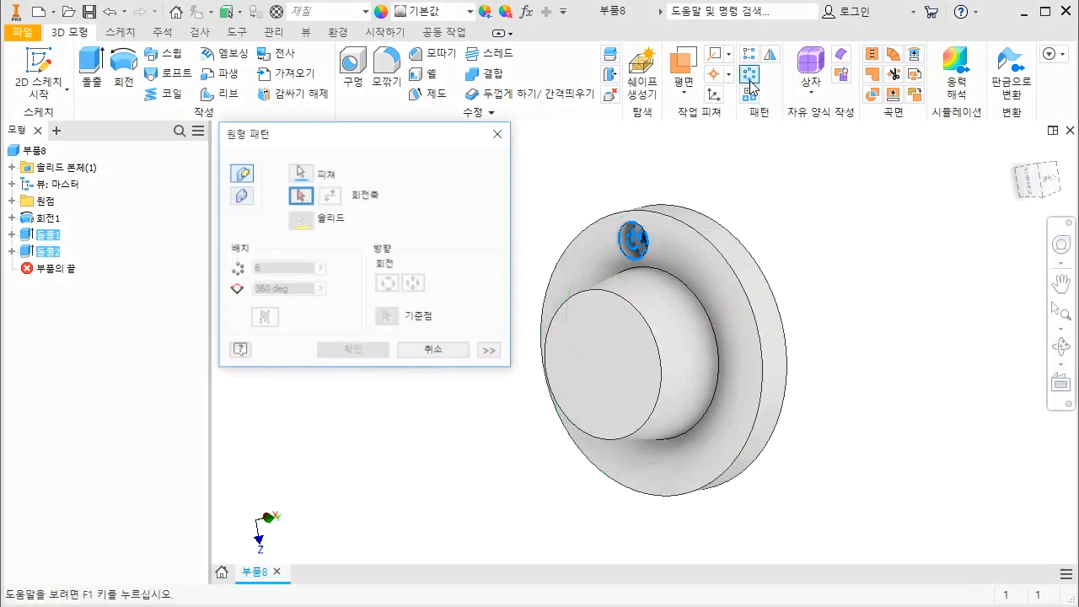
{"action": "left_click", "coordinate": [776, 325]}
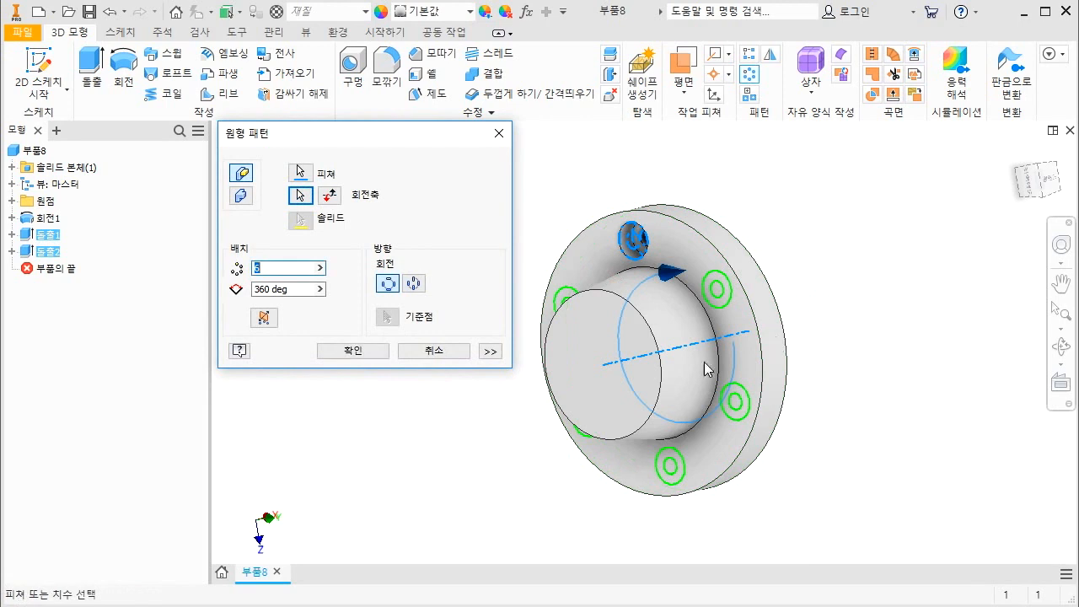
{"action": "key", "text": "ctrl+2"}
{"action": "mouse_move", "coordinate": [677, 215]}
{"action": "left_mouse_down"}
{"action": "mouse_move", "coordinate": [690, 220]}
{"action": "mouse_move", "coordinate": [703, 489]}
{"action": "mouse_move", "coordinate": [587, 352]}
{"action": "mouse_move", "coordinate": [748, 322]}
{"action": "left_mouse_up"}
{"action": "left_click_drag", "start_coordinate": [594, 362], "coordinate": [746, 325]}
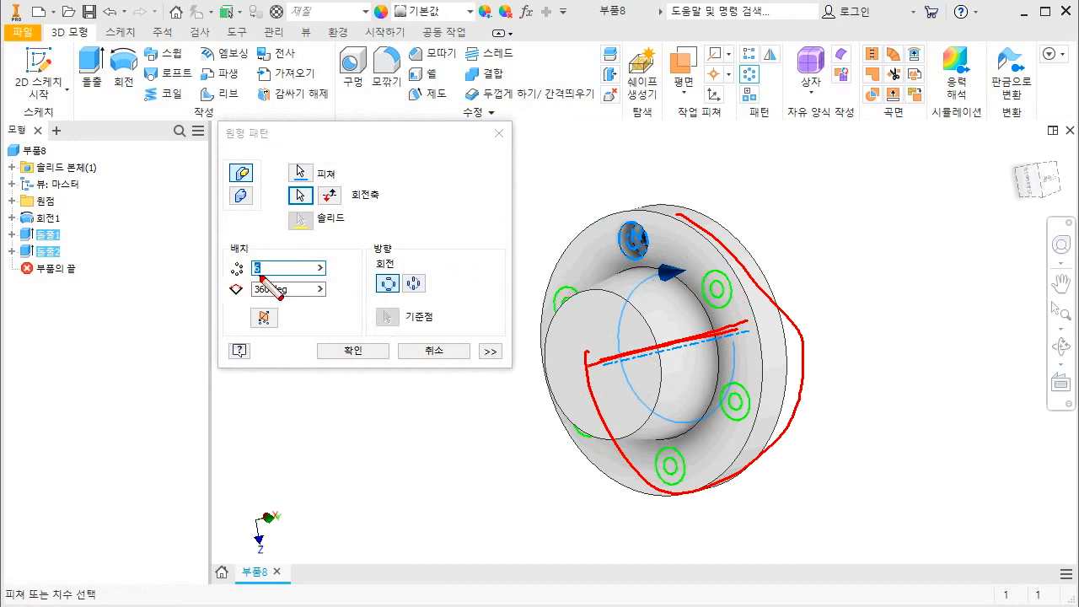
{"action": "key", "text": "Escape"}
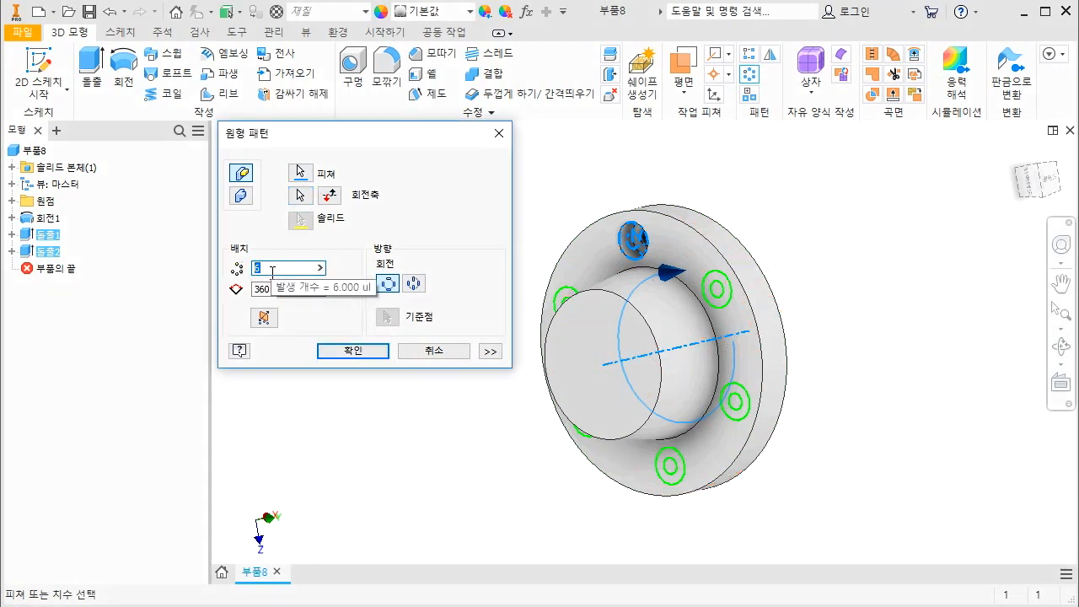
Step: Set the circular pattern to 3 occurrences over 360 degrees and create it
{"action": "type", "text": "3"}
{"action": "left_click", "coordinate": [353, 350]}
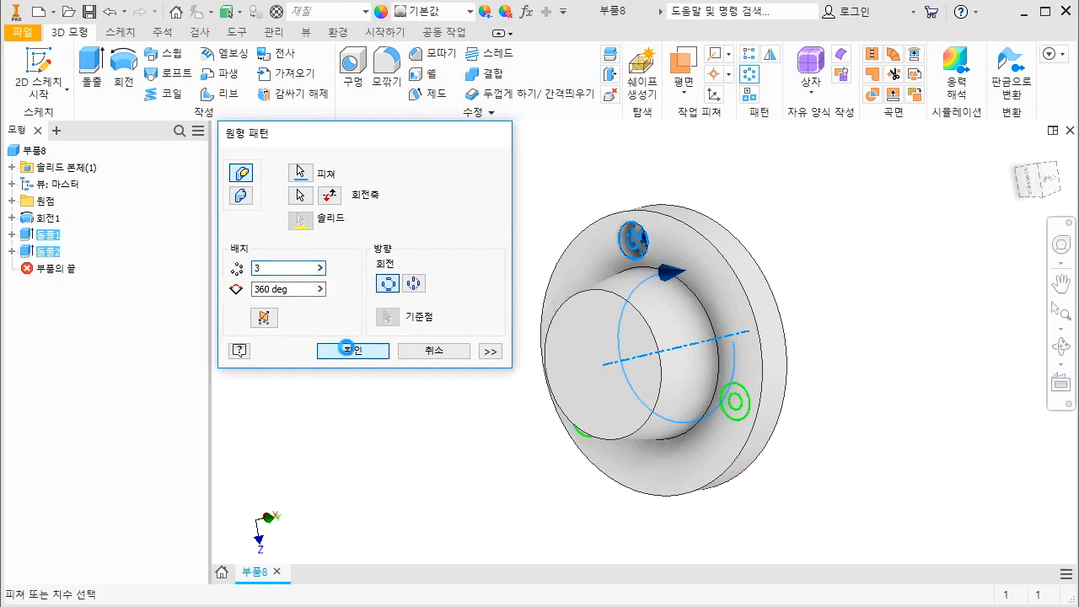
{"action": "key", "text": "F4"}
{"action": "left_click_drag", "start_coordinate": [622, 390], "coordinate": [506, 389]}
{"action": "key", "text": "Escape"}
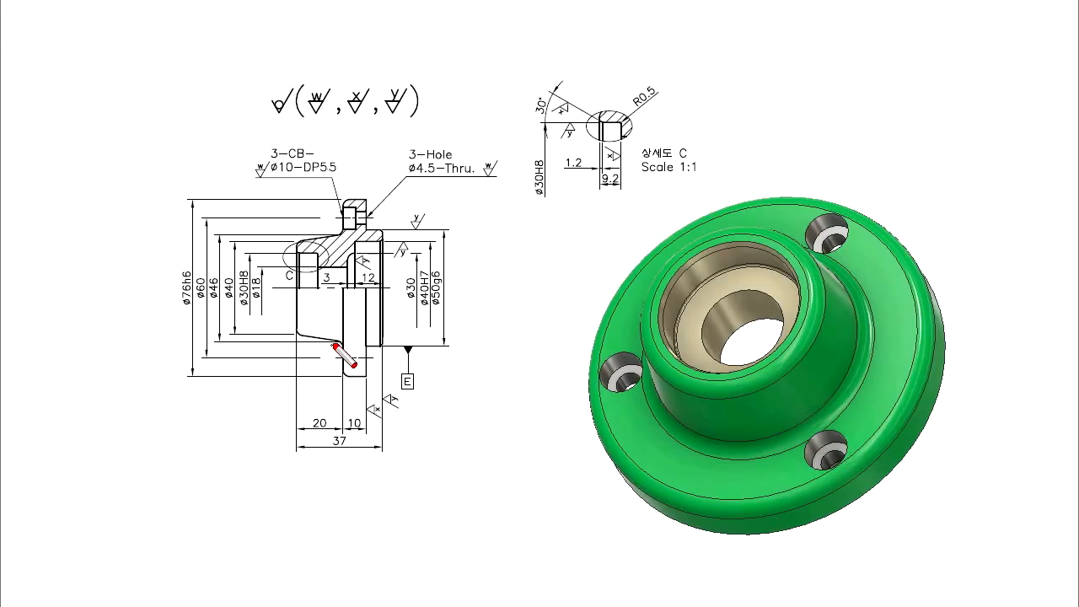
{"action": "mouse_move", "coordinate": [295, 253]}
{"action": "left_mouse_down"}
{"action": "mouse_move", "coordinate": [315, 290]}
{"action": "mouse_move", "coordinate": [295, 254]}
{"action": "mouse_move", "coordinate": [371, 291]}
{"action": "mouse_move", "coordinate": [387, 254]}
{"action": "mouse_move", "coordinate": [354, 251]}
{"action": "left_mouse_up"}
{"action": "left_click_drag", "start_coordinate": [245, 287], "coordinate": [399, 287]}
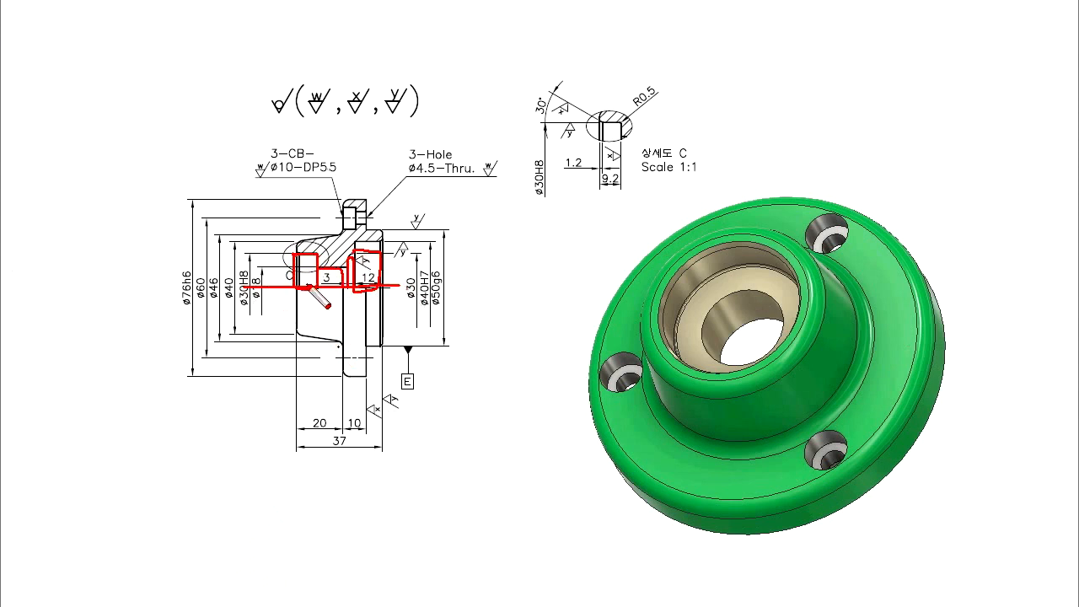
{"action": "left_click_drag", "start_coordinate": [315, 266], "coordinate": [305, 291]}
{"action": "key", "text": "Escape"}
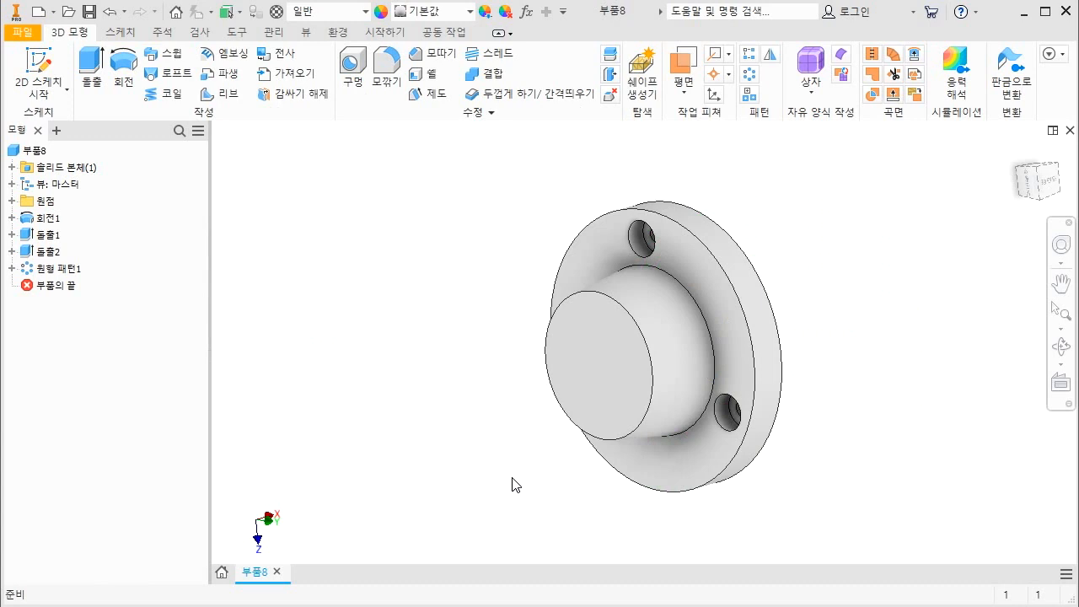
{"action": "mouse_move", "coordinate": [739, 158]}
{"action": "left_mouse_down"}
{"action": "mouse_move", "coordinate": [604, 227]}
{"action": "mouse_move", "coordinate": [607, 476]}
{"action": "mouse_move", "coordinate": [802, 472]}
{"action": "mouse_move", "coordinate": [605, 499]}
{"action": "left_mouse_up"}
{"action": "key", "text": "Escape"}
Step: Start a new sketch on the XZ origin plane, which cuts lengthwise through the cover
{"action": "left_click", "coordinate": [12, 201]}
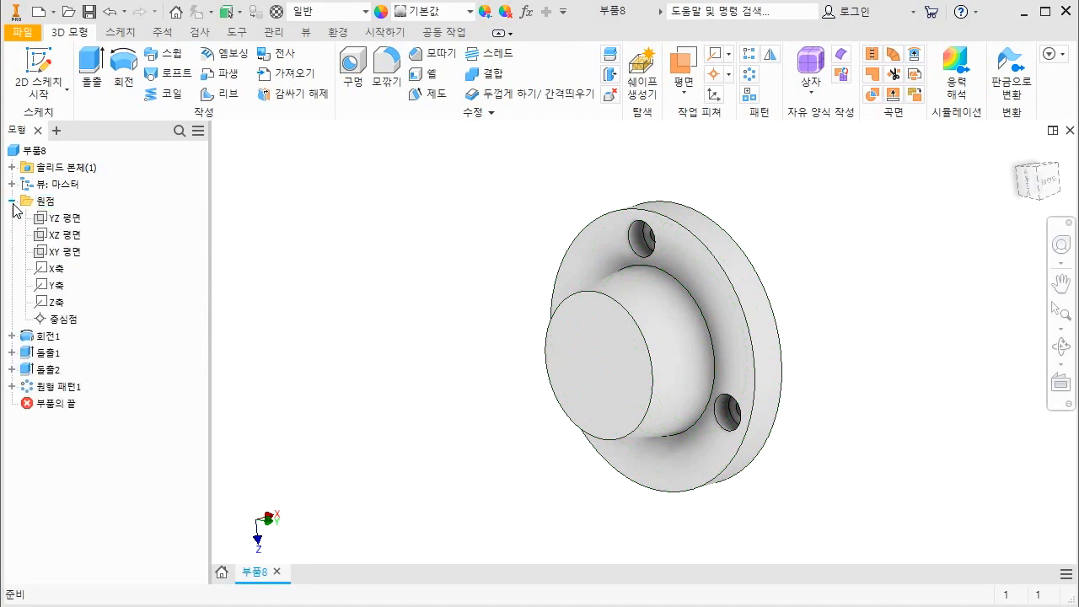
{"action": "left_click", "coordinate": [63, 240]}
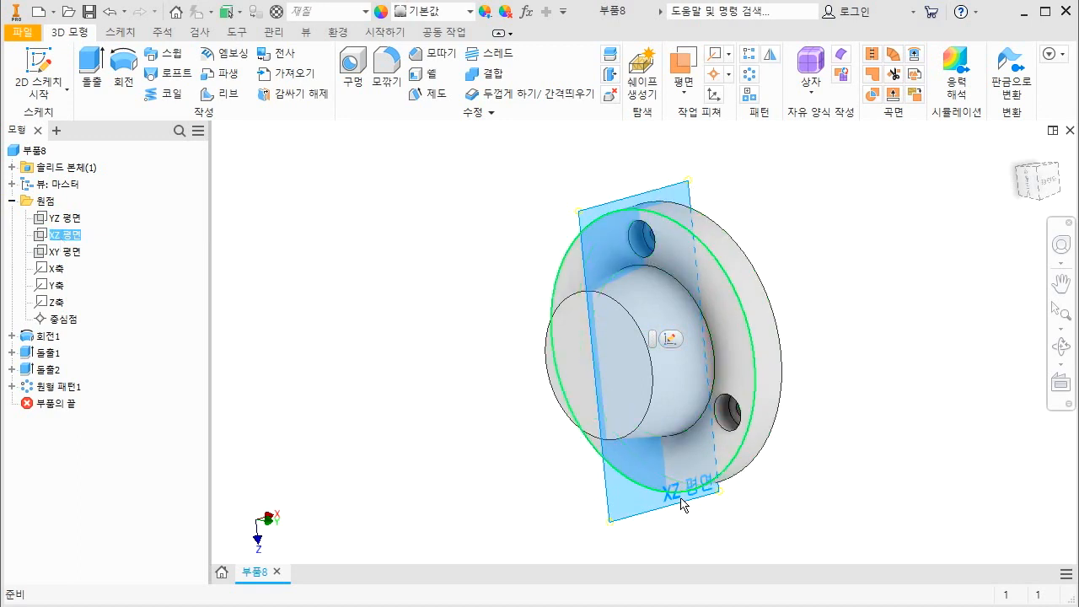
{"action": "left_click", "coordinate": [65, 239]}
{"action": "right_click", "coordinate": [75, 236]}
{"action": "left_click", "coordinate": [52, 249]}
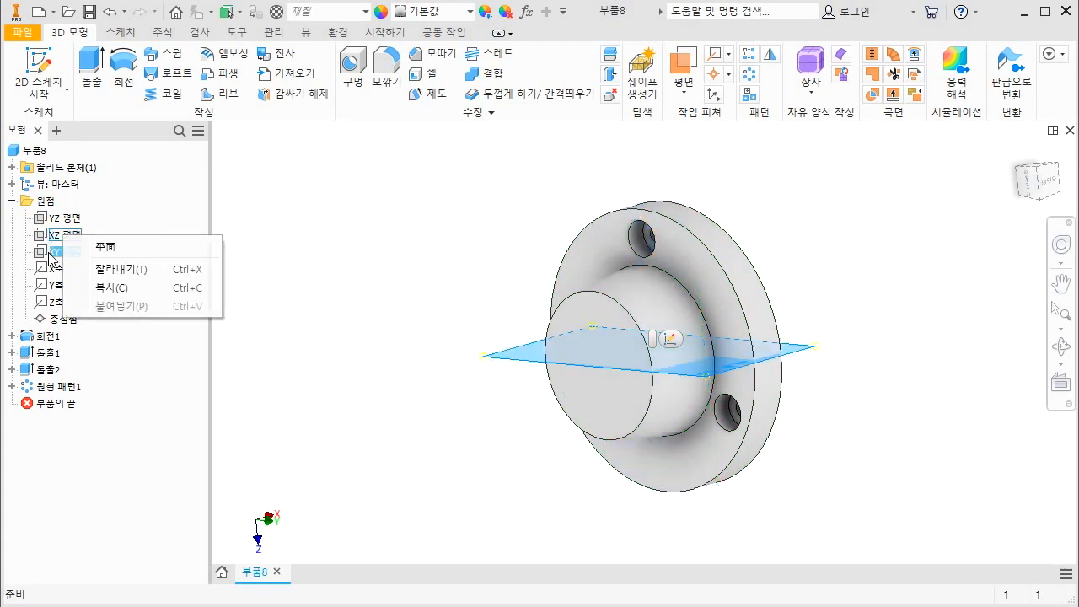
{"action": "left_click", "coordinate": [48, 237]}
{"action": "right_click", "coordinate": [47, 235]}
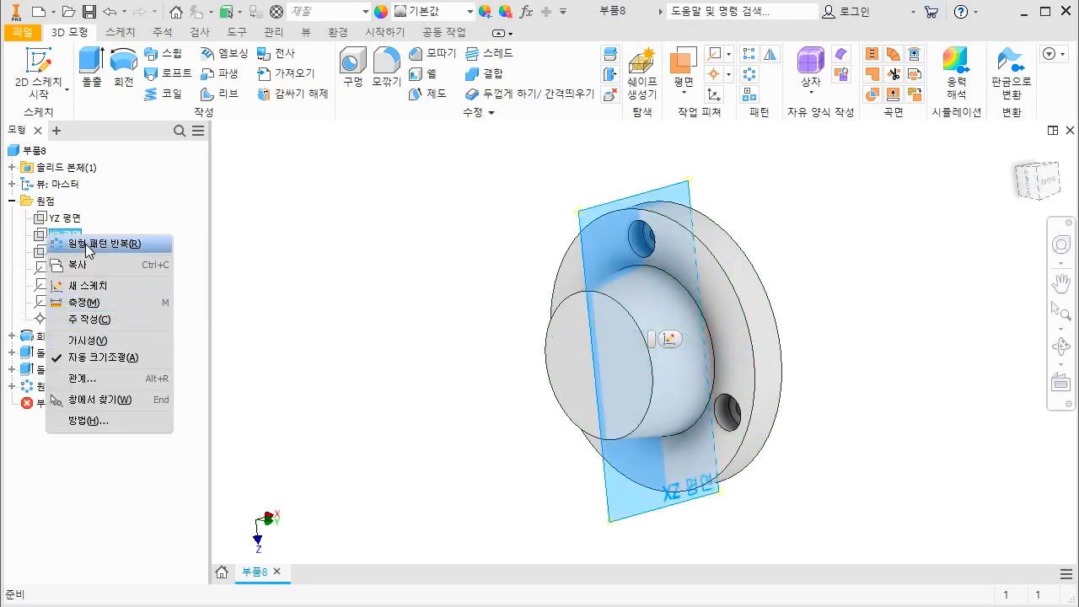
{"action": "left_click", "coordinate": [118, 288]}
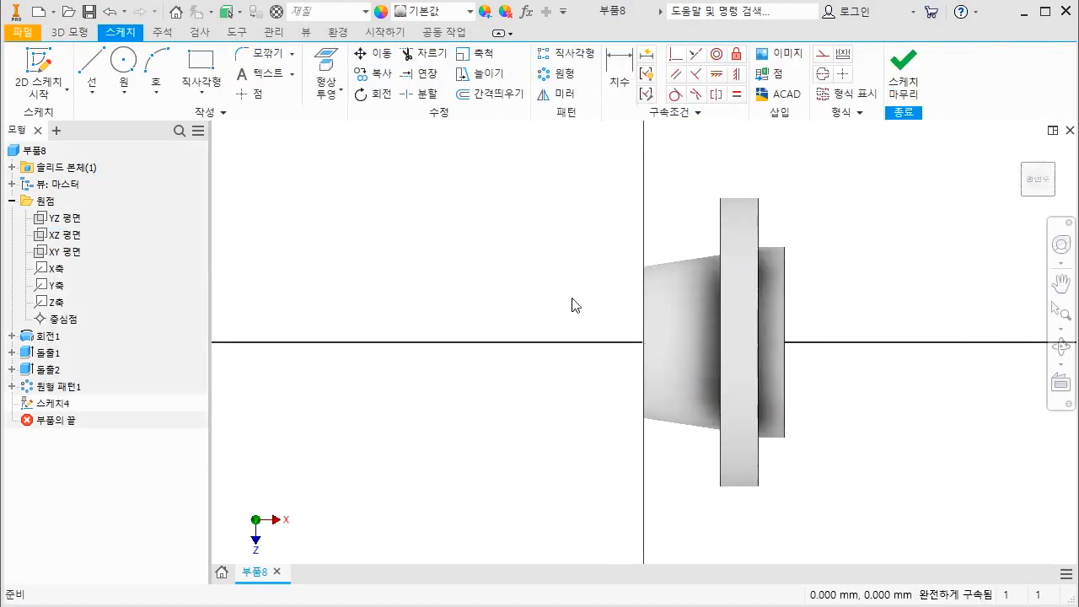
Step: Slice the model at the sketch plane and draw a horizontal line about 55 mm long from the origin through the cover's axis
{"action": "key", "text": "F7"}
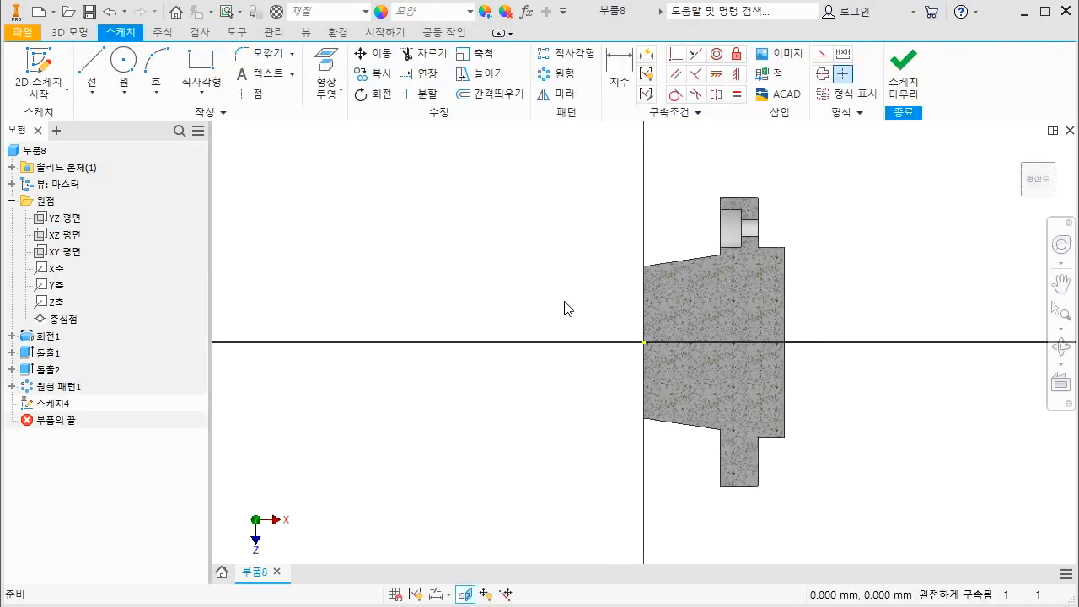
{"action": "left_click", "coordinate": [91, 63]}
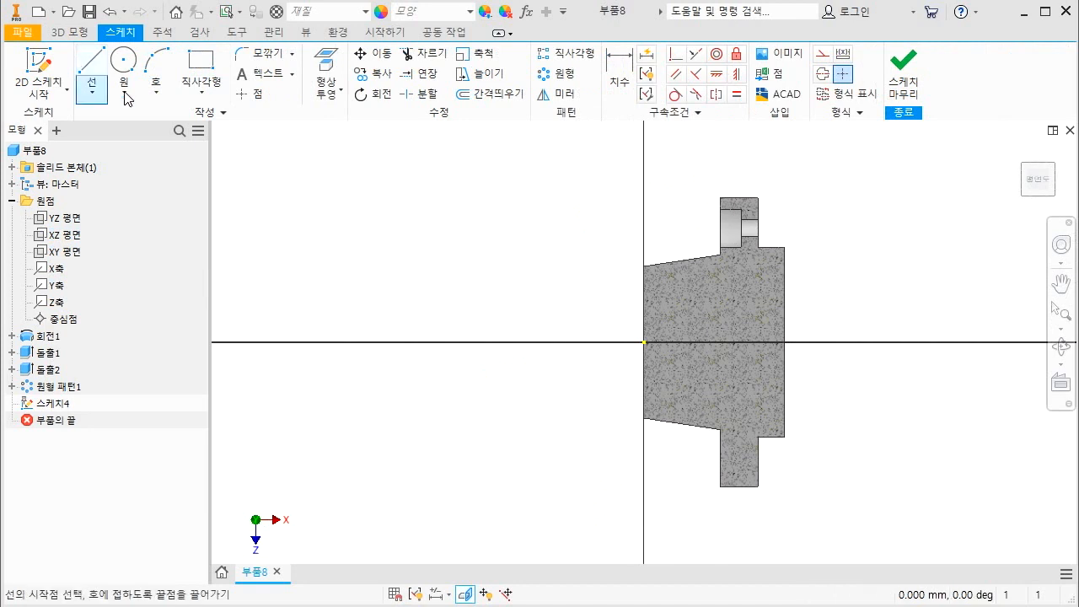
{"action": "left_click", "coordinate": [645, 342]}
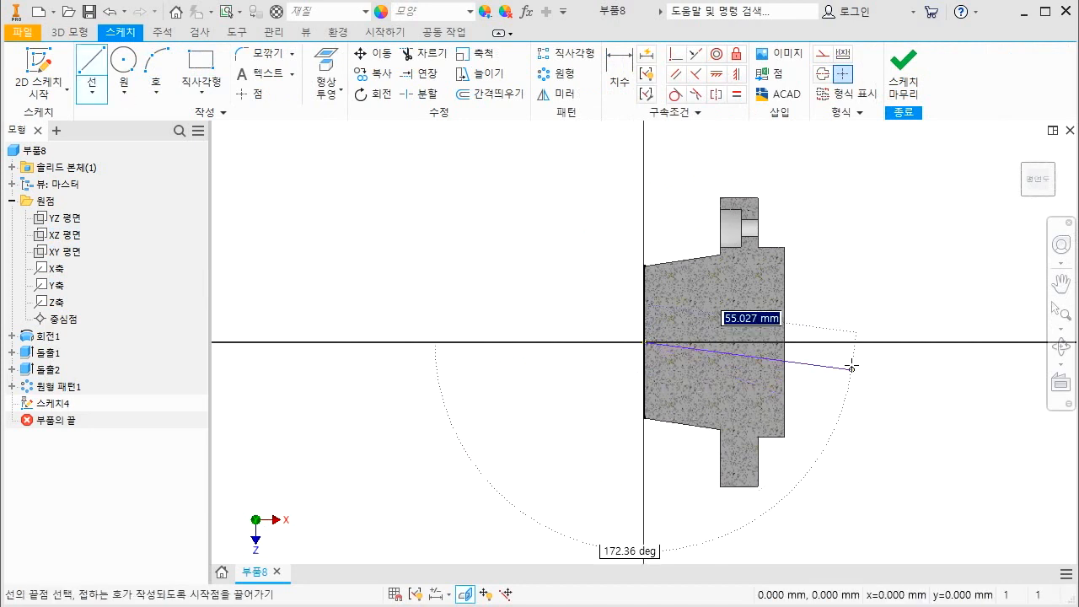
Step: Draw a two-point rectangle about 8.4 by 15.4 mm from the tapered end face to the axis, and make the axis line a centerline
{"action": "left_click", "coordinate": [205, 93]}
{"action": "left_click", "coordinate": [220, 127]}
{"action": "scroll", "coordinate": [747, 295], "scroll_direction": "down", "scroll_amount": 2}
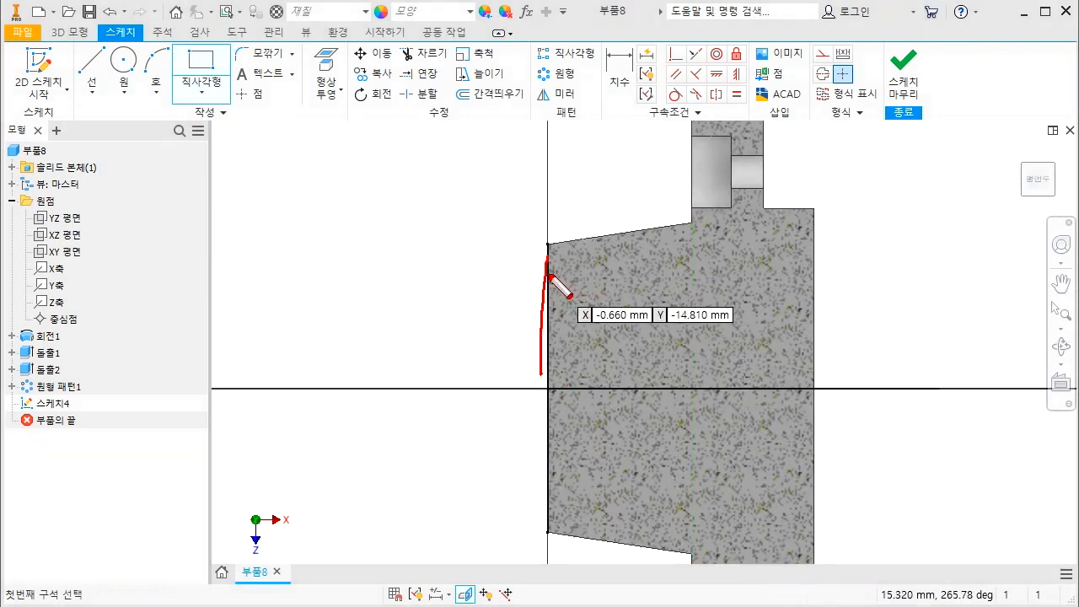
{"action": "left_click", "coordinate": [201, 85]}
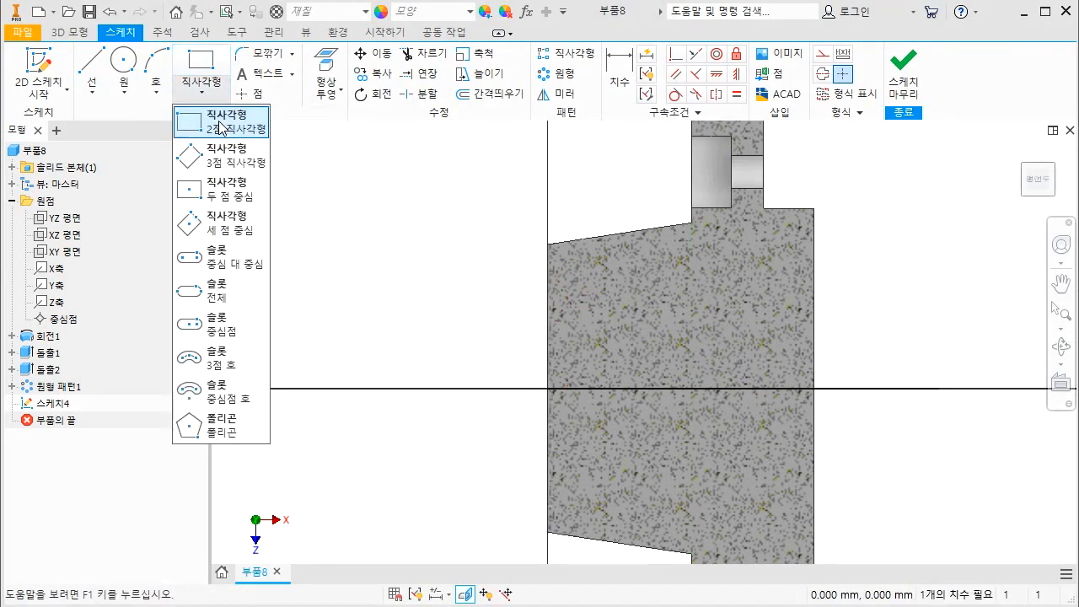
{"action": "left_click", "coordinate": [223, 133]}
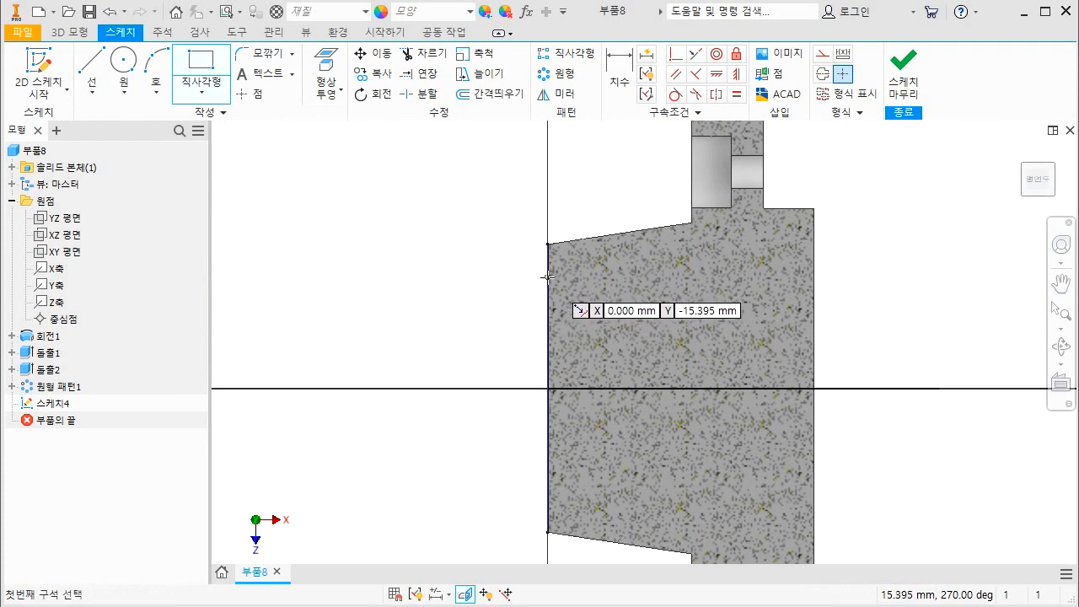
{"action": "left_click", "coordinate": [547, 277]}
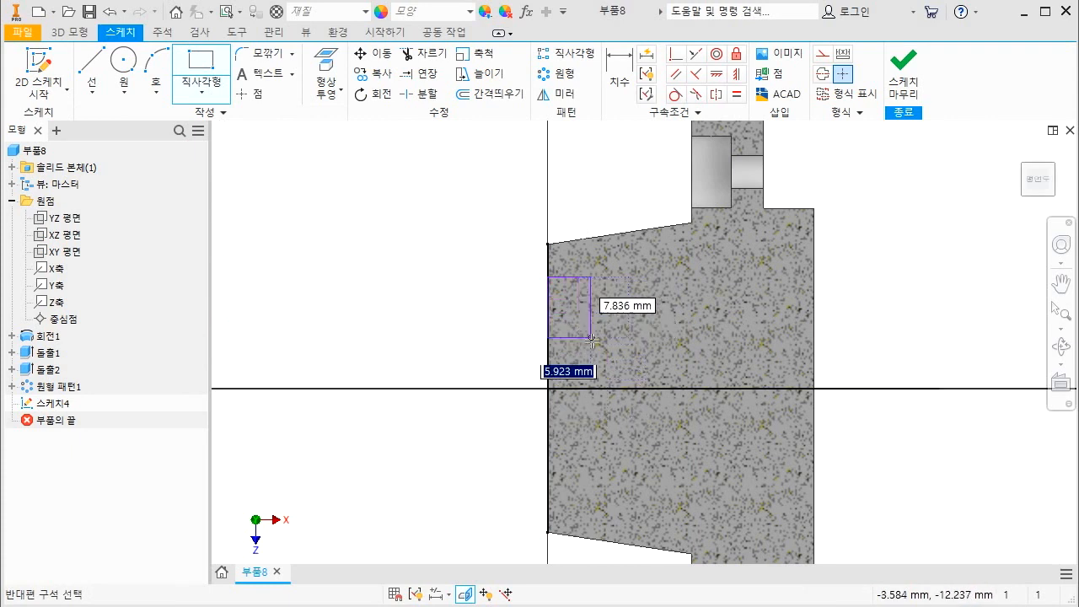
{"action": "left_click", "coordinate": [608, 388]}
{"action": "key", "text": "Escape"}
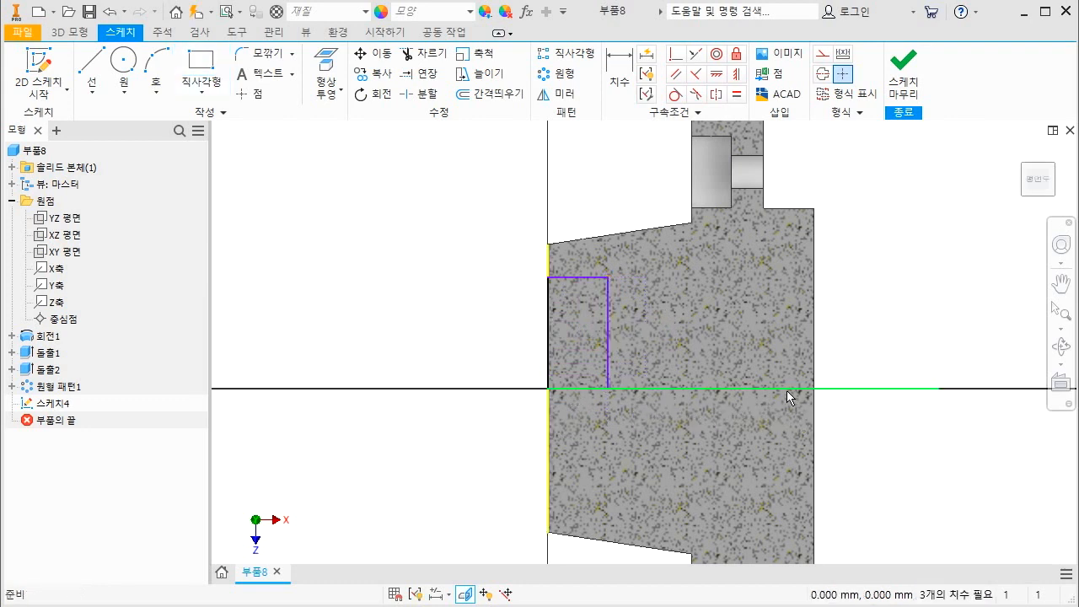
{"action": "left_click", "coordinate": [786, 389]}
Step: Draw two adjoining rectangles on the centerline: one slightly taller than the first, the next about 7.4 mm wide and reaching past the flange rim
{"action": "left_click", "coordinate": [227, 86]}
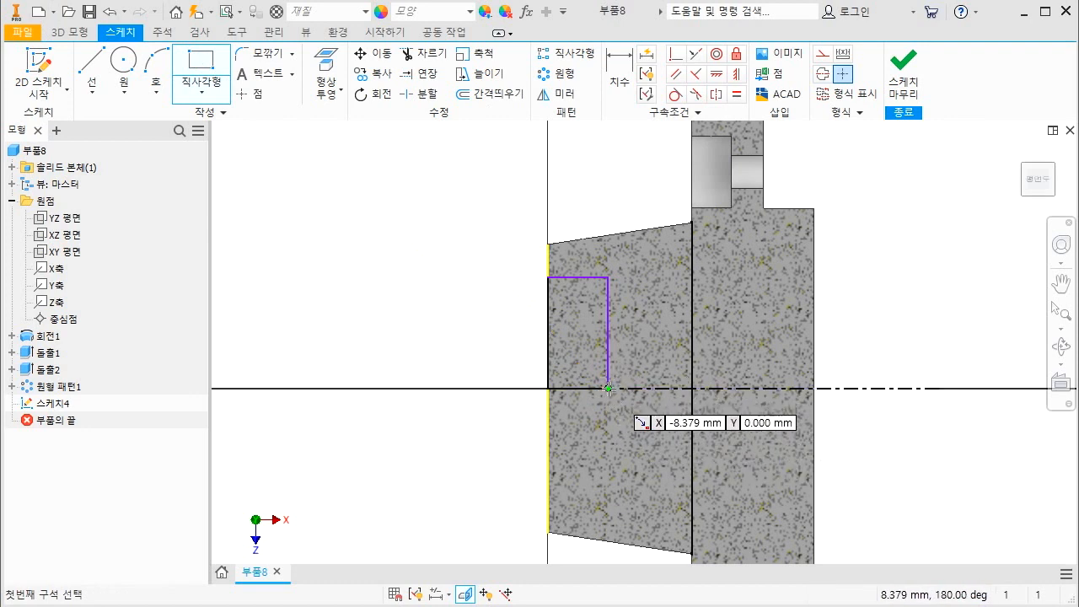
{"action": "left_click", "coordinate": [608, 389]}
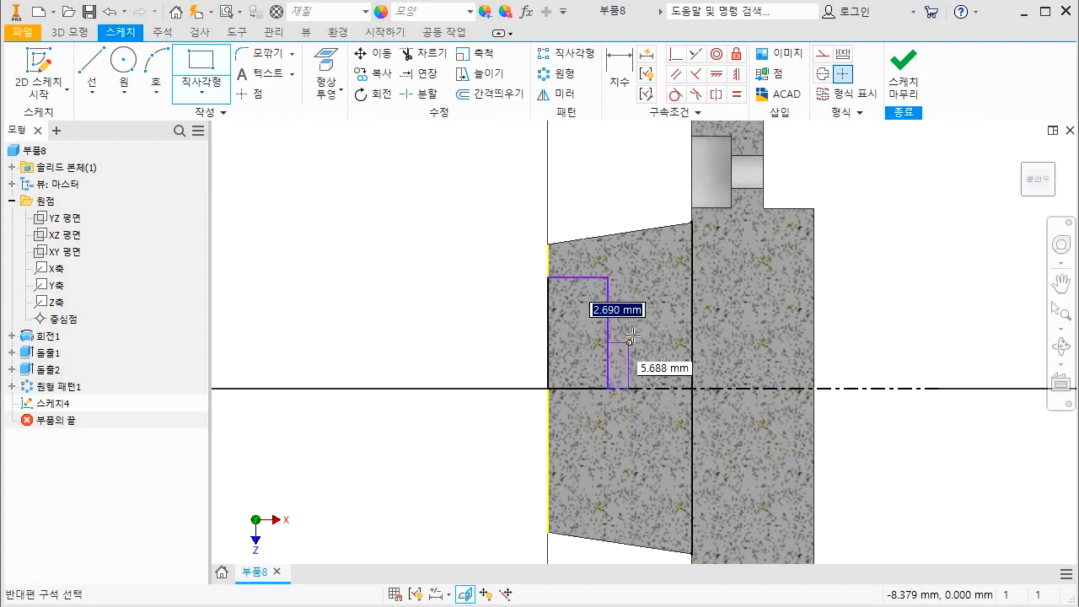
{"action": "left_click", "coordinate": [675, 254]}
{"action": "left_click", "coordinate": [675, 389]}
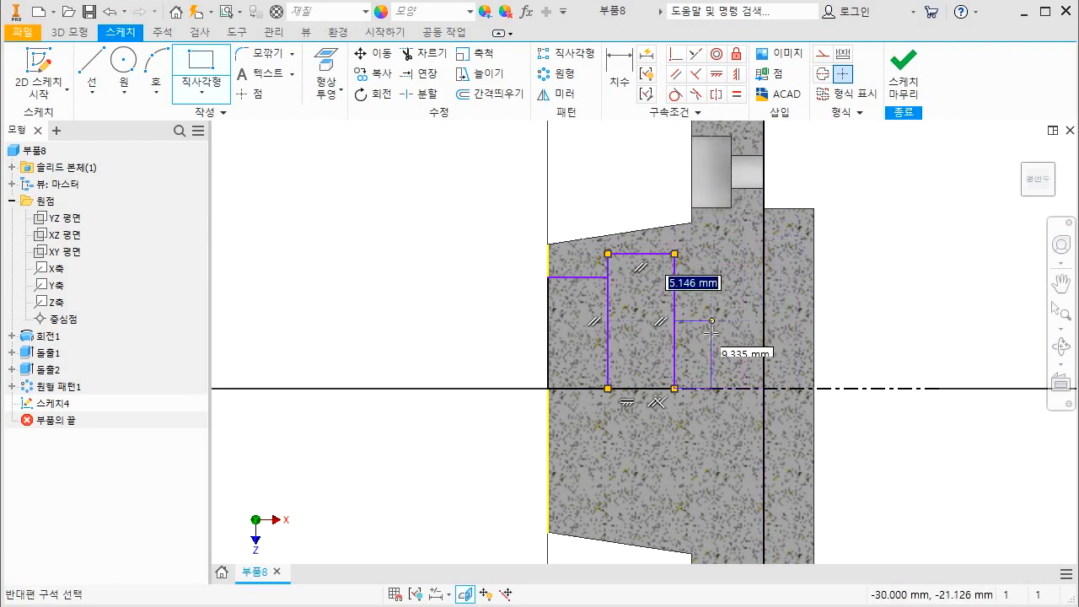
{"action": "scroll", "coordinate": [715, 245], "scroll_direction": "down", "scroll_amount": 3}
{"action": "key", "text": "Escape"}
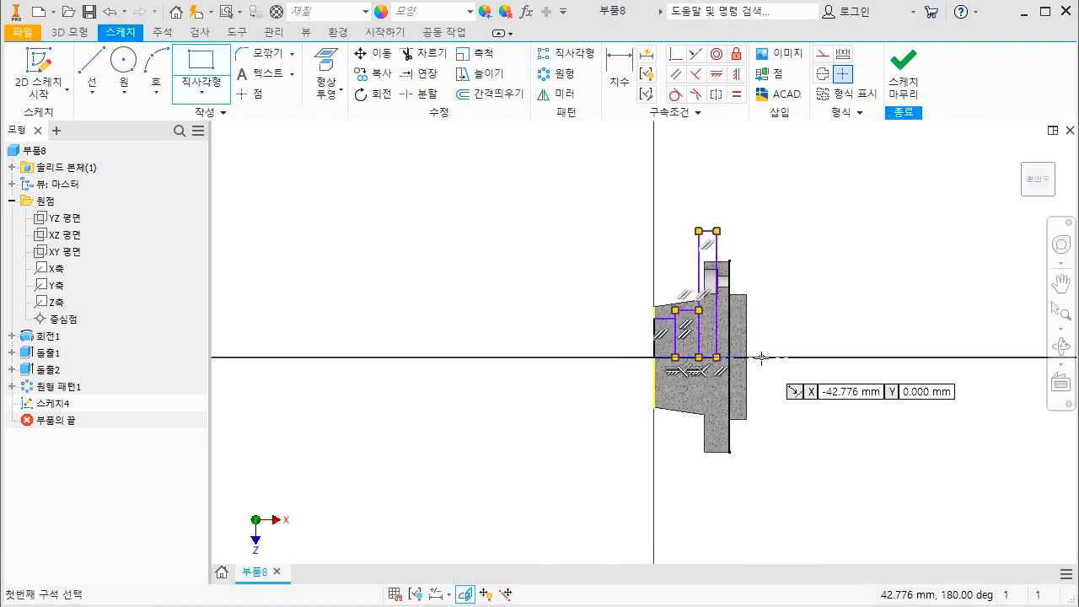
Step: Draw a fourth rectangle about 12 by 21 mm on the centerline, from the tall rectangle's corner to the cover's far end face
{"action": "scroll", "coordinate": [762, 346], "scroll_direction": "up", "scroll_amount": 3}
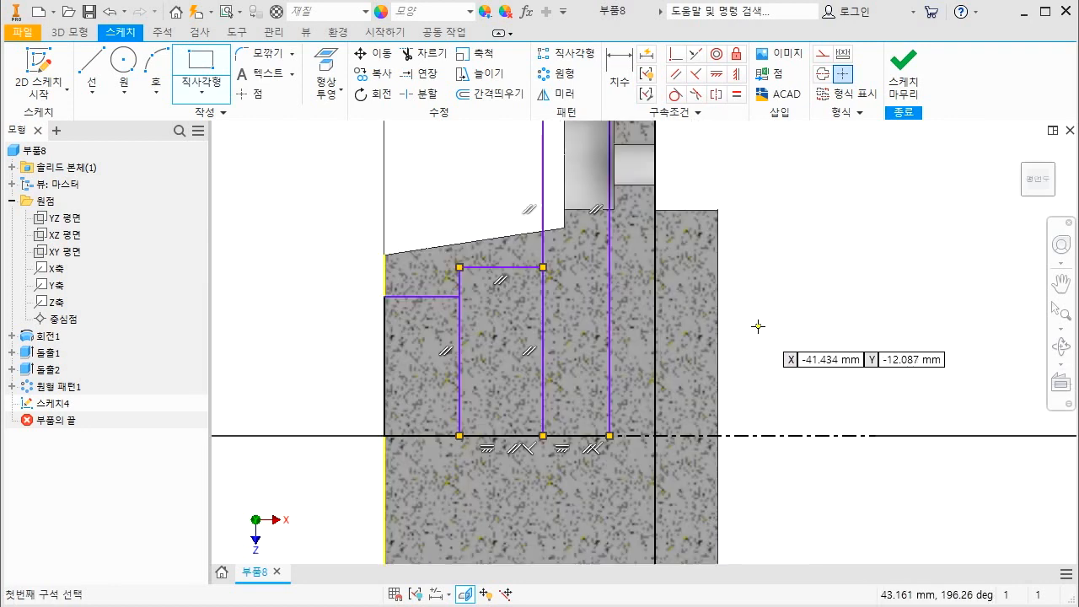
{"action": "left_click", "coordinate": [201, 83]}
{"action": "left_click", "coordinate": [217, 122]}
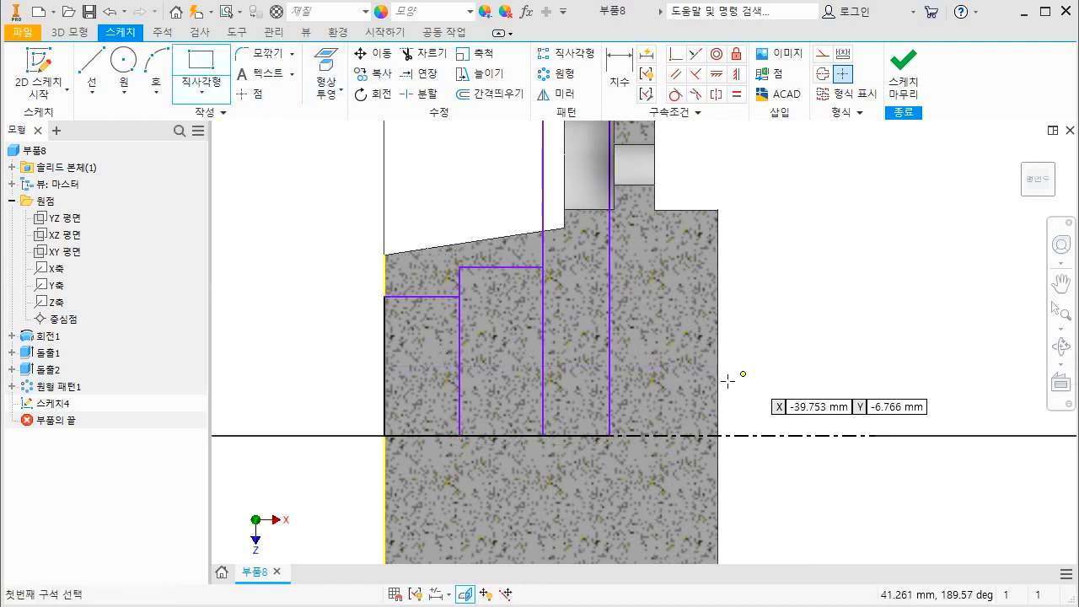
{"action": "left_click", "coordinate": [610, 435]}
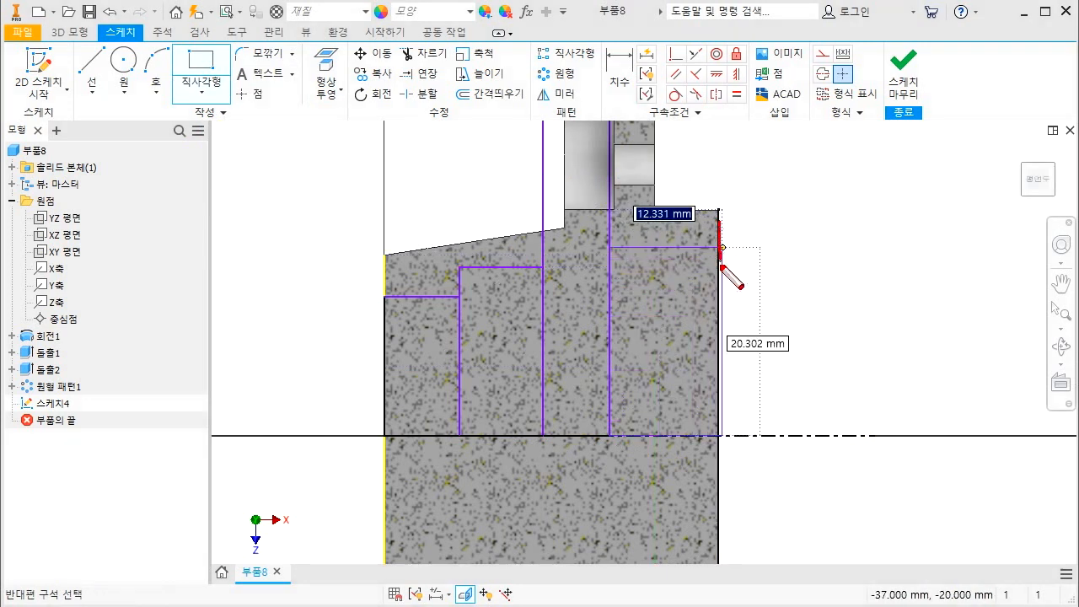
{"action": "left_click_drag", "start_coordinate": [721, 266], "coordinate": [717, 357]}
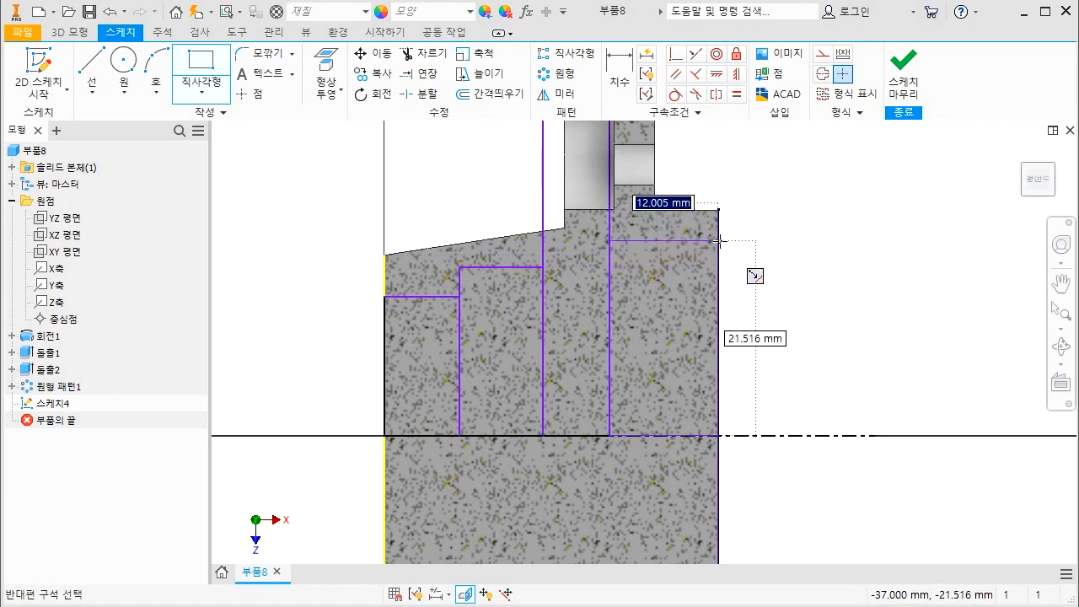
{"action": "left_click", "coordinate": [718, 245]}
{"action": "key", "text": "Escape"}
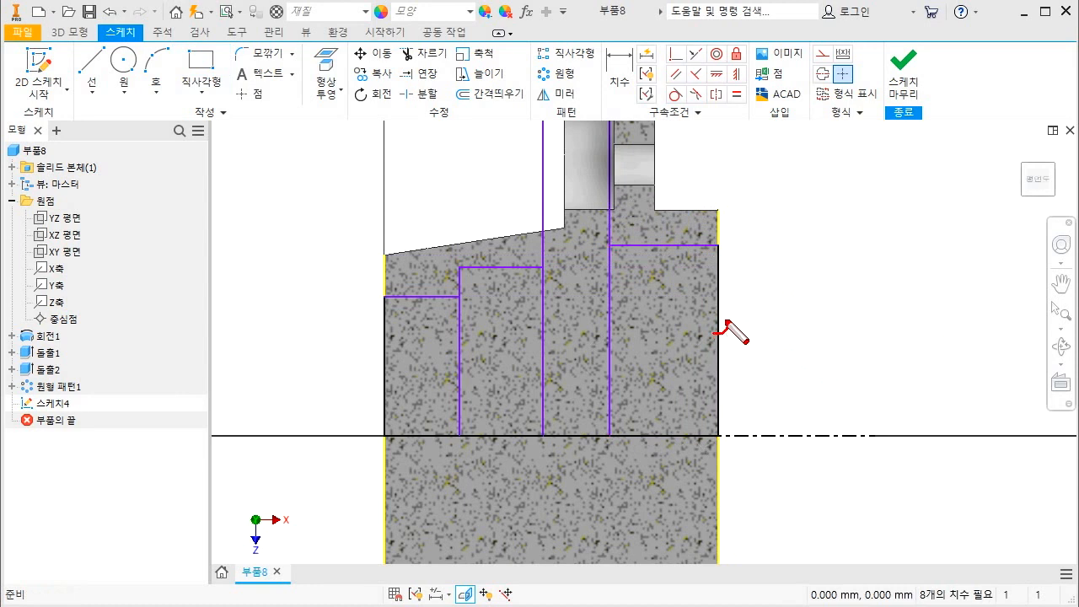
{"action": "left_click_drag", "start_coordinate": [727, 322], "coordinate": [712, 336]}
{"action": "mouse_move", "coordinate": [390, 352]}
{"action": "left_mouse_down"}
{"action": "mouse_move", "coordinate": [384, 358]}
{"action": "mouse_move", "coordinate": [380, 348]}
{"action": "mouse_move", "coordinate": [385, 303]}
{"action": "mouse_move", "coordinate": [384, 373]}
{"action": "left_mouse_up"}
{"action": "left_click_drag", "start_coordinate": [721, 278], "coordinate": [721, 328]}
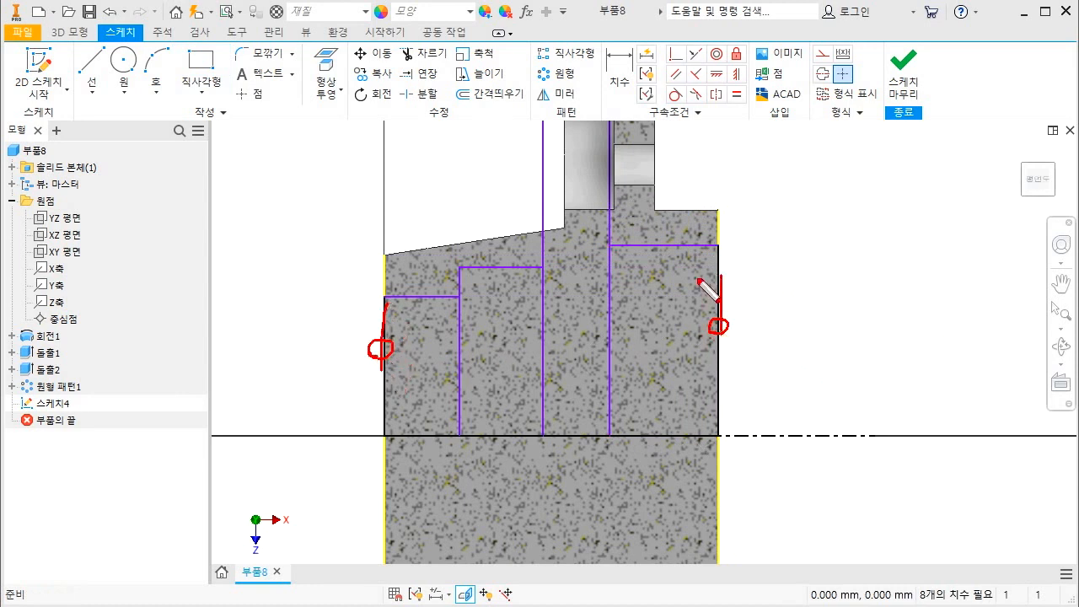
{"action": "left_click_drag", "start_coordinate": [668, 242], "coordinate": [599, 276]}
{"action": "mouse_move", "coordinate": [512, 267]}
{"action": "left_mouse_down"}
{"action": "mouse_move", "coordinate": [521, 273]}
{"action": "mouse_move", "coordinate": [508, 273]}
{"action": "left_mouse_up"}
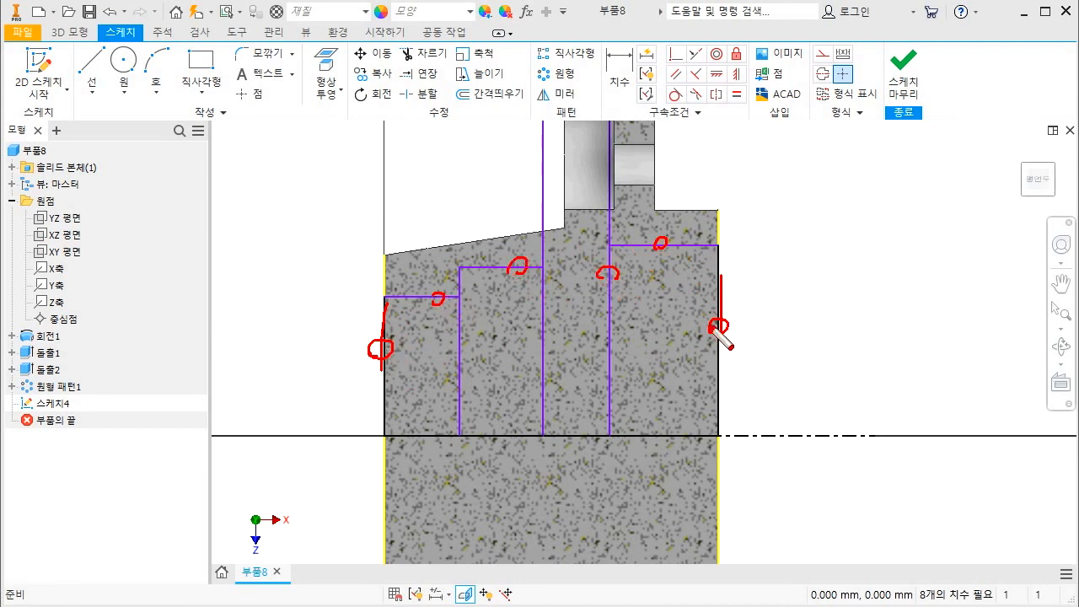
{"action": "key", "text": "Escape"}
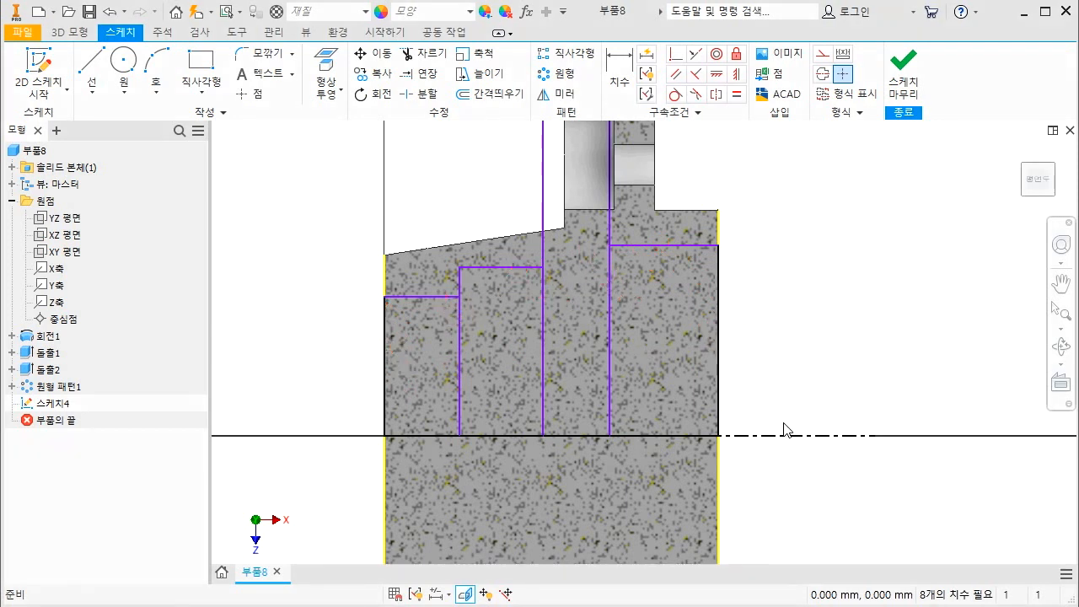
Step: Dimension the width of the first rectangle at the tapered end as 9.2 mm
{"action": "scroll", "coordinate": [563, 422], "scroll_direction": "down", "scroll_amount": 3}
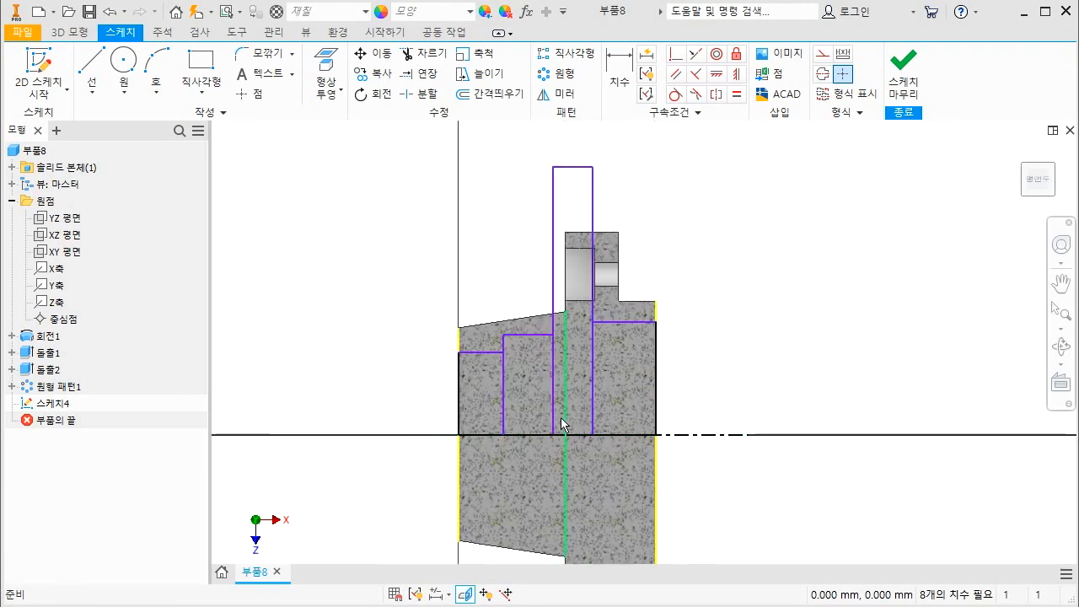
{"action": "key", "text": "d"}
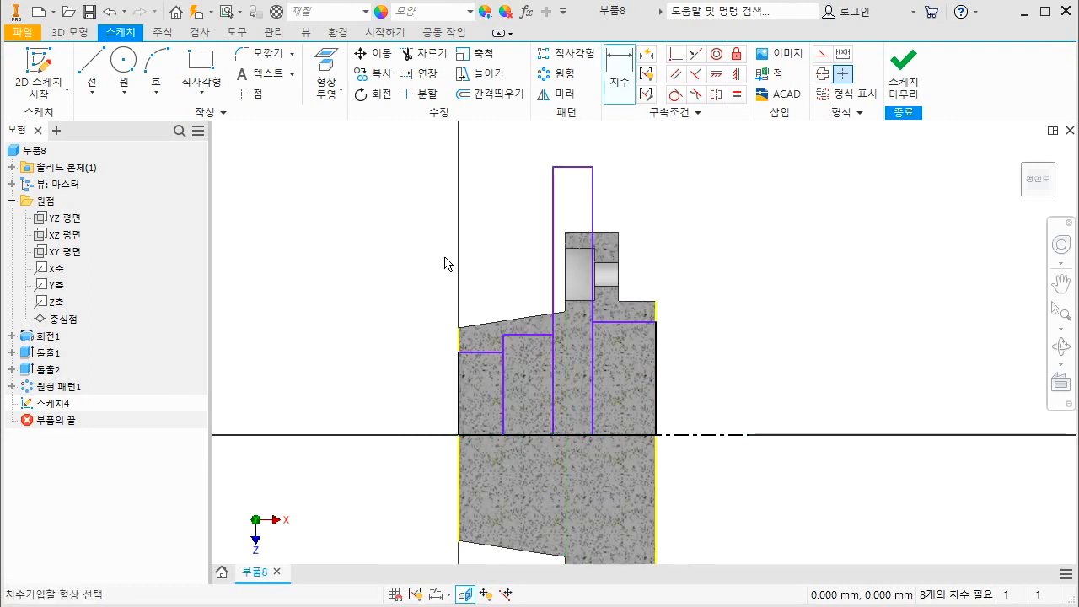
{"action": "left_click", "coordinate": [482, 352]}
{"action": "left_click", "coordinate": [482, 273]}
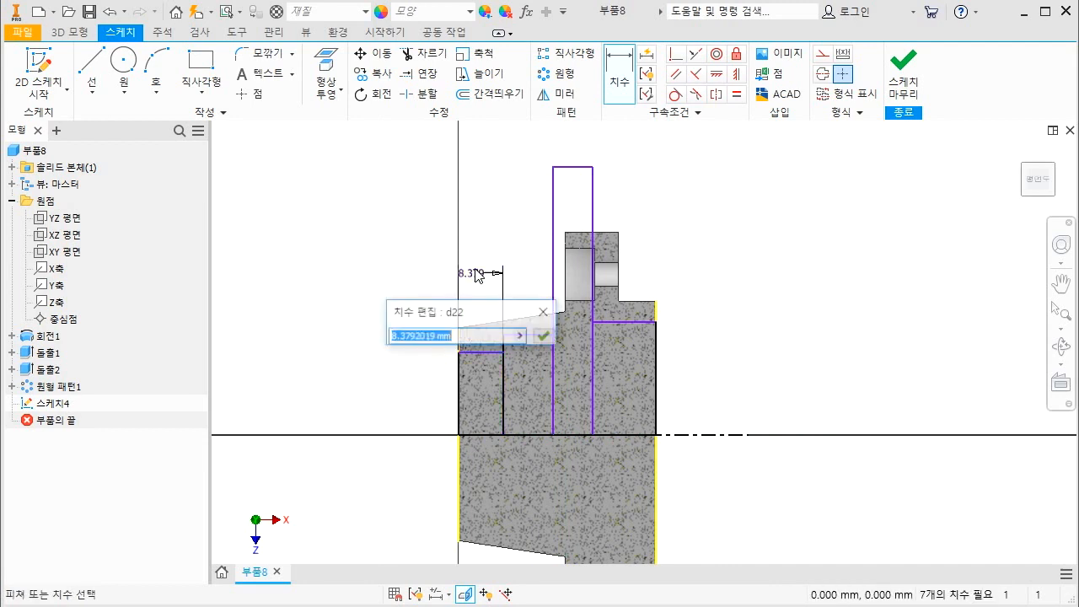
{"action": "type", "text": "9.2"}
{"action": "key", "text": "Return"}
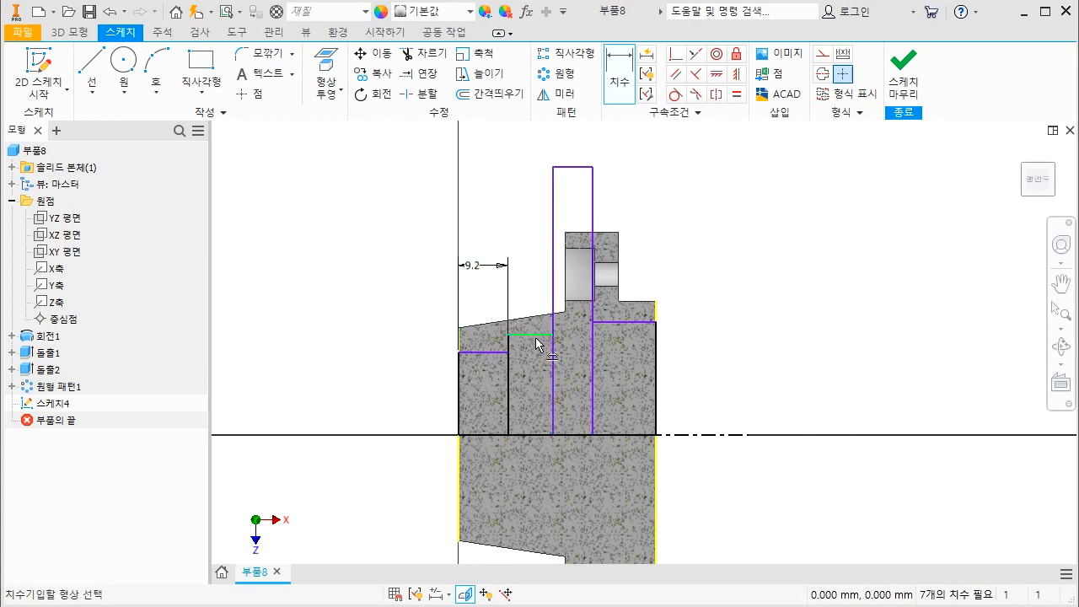
{"action": "left_click", "coordinate": [518, 268]}
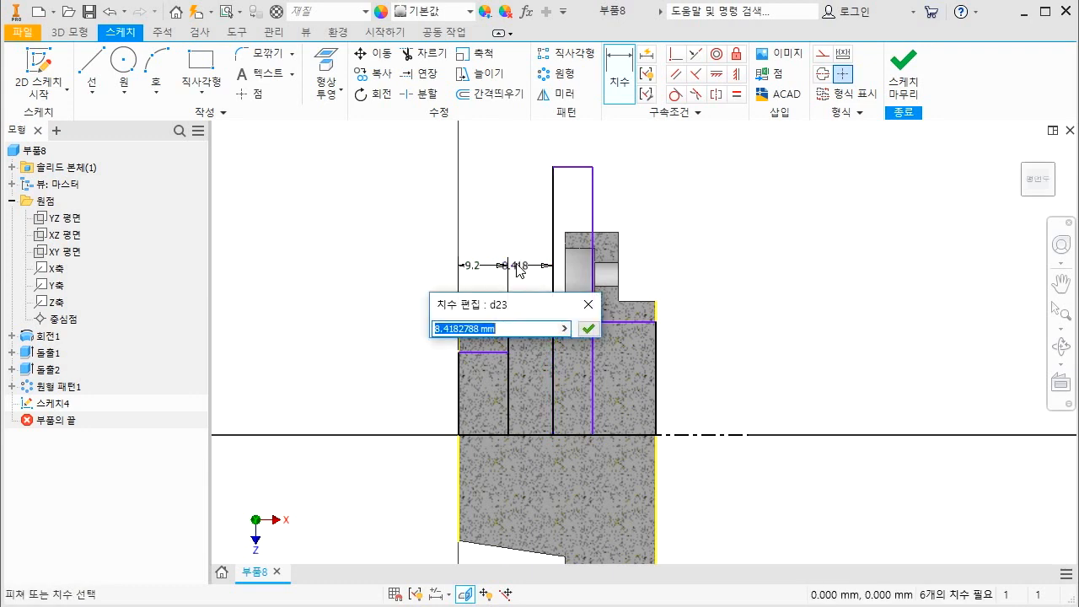
{"action": "key", "text": "Escape"}
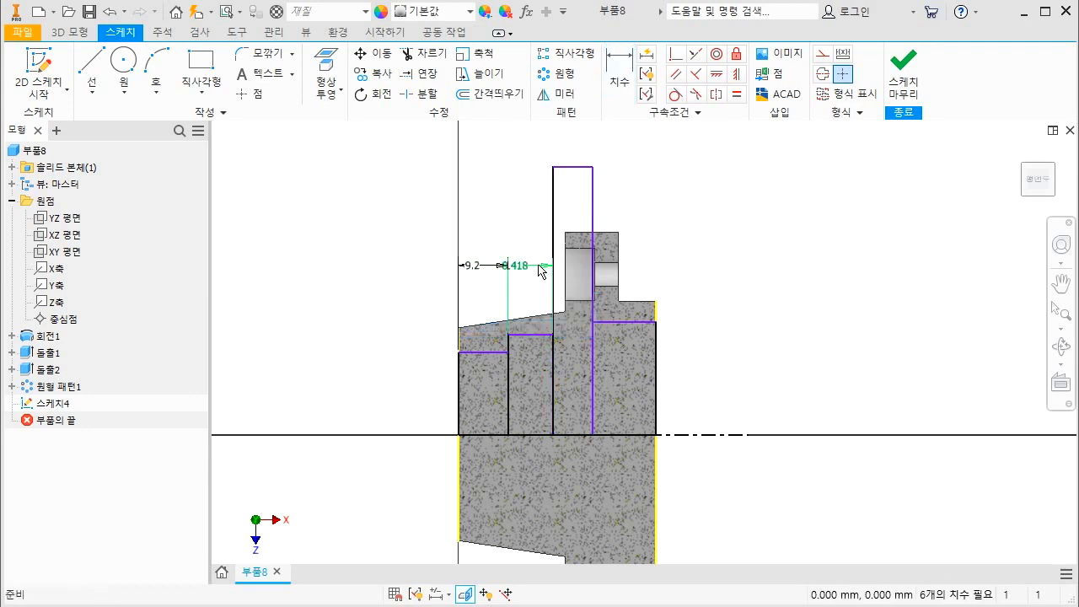
{"action": "left_click", "coordinate": [541, 267]}
{"action": "key", "text": "Delete"}
Step: Dimension the width of the tall rectangle that extends past the flange as 3 mm
{"action": "key", "text": "d"}
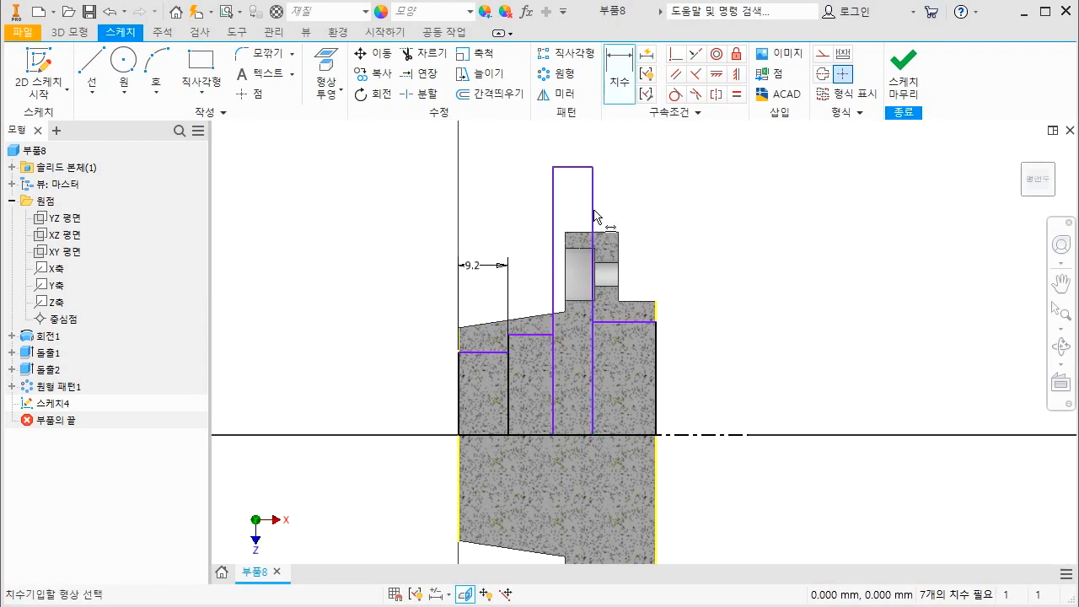
{"action": "left_click", "coordinate": [579, 163]}
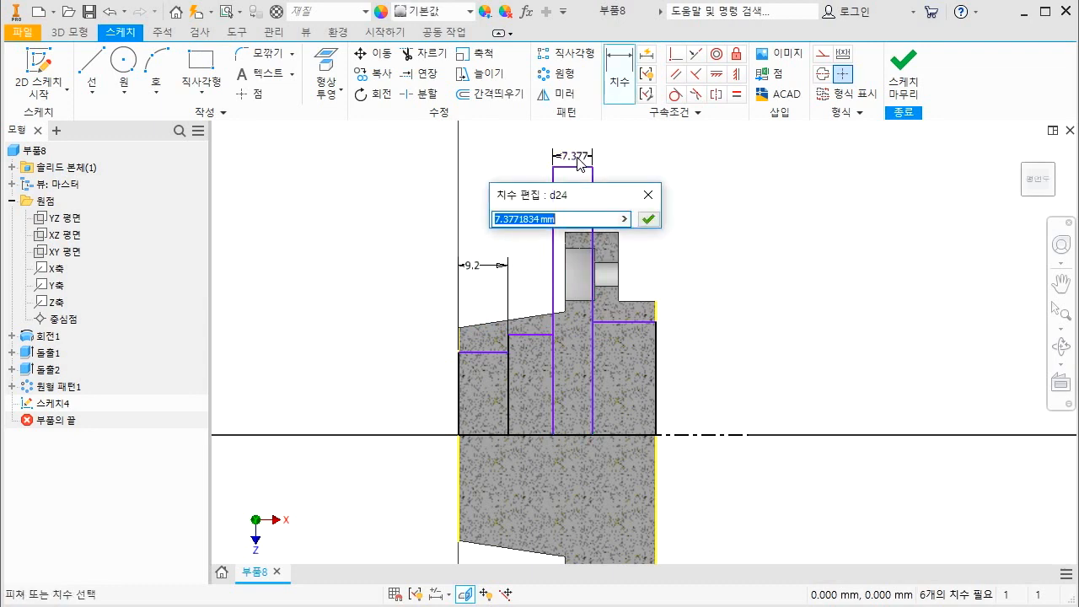
{"action": "type", "text": "3"}
{"action": "key", "text": "Return"}
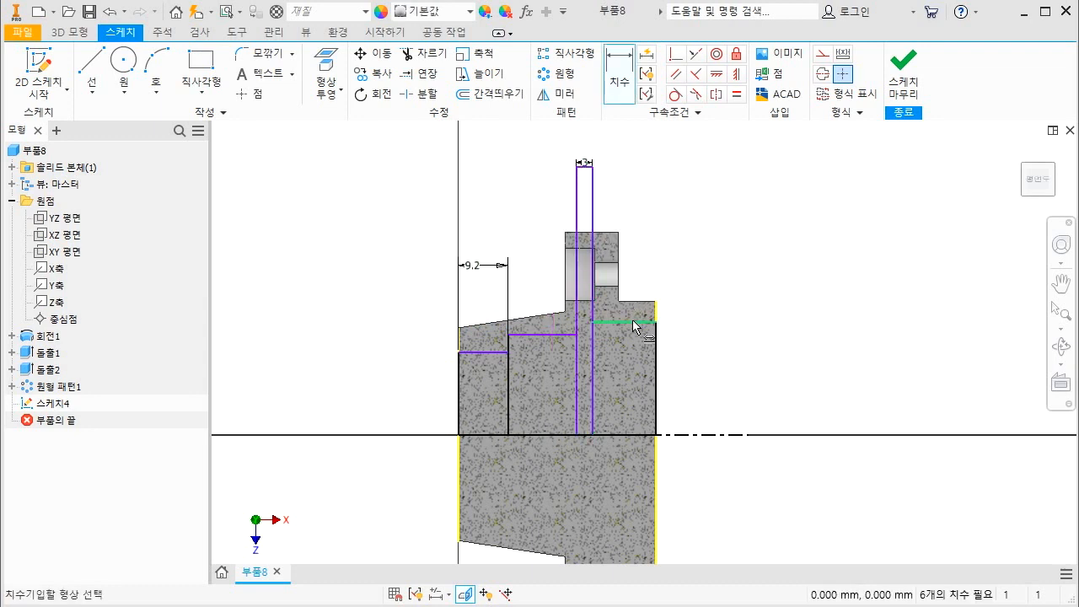
Step: Dimension the width of the rectangle at the cover's far end as 12 mm
{"action": "left_click", "coordinate": [634, 323]}
{"action": "left_click", "coordinate": [643, 260]}
{"action": "type", "text": "12"}
{"action": "key", "text": "Return"}
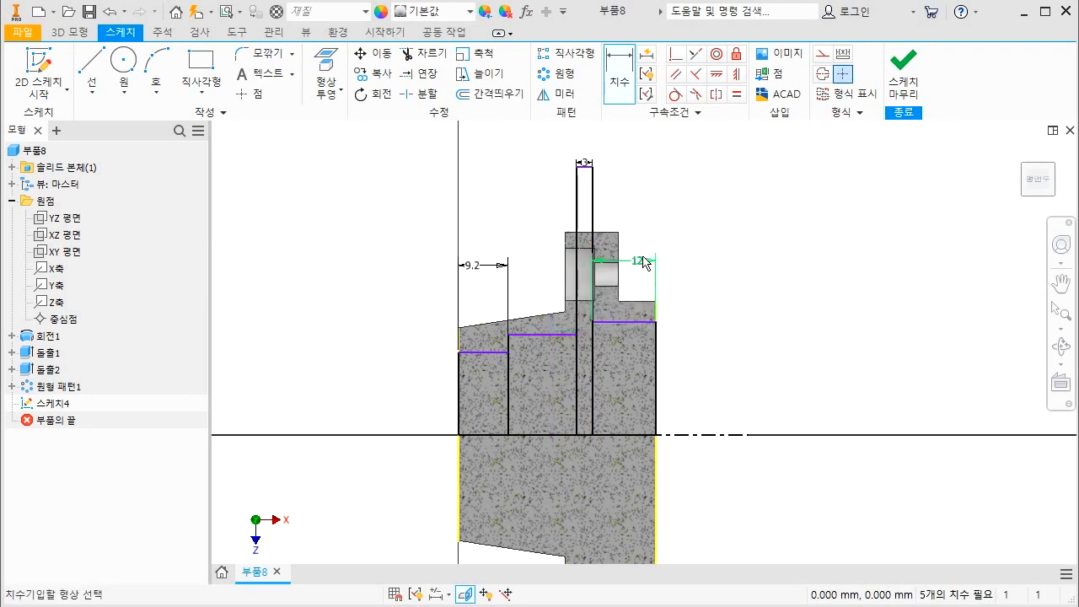
{"action": "key", "text": "ctrl+2"}
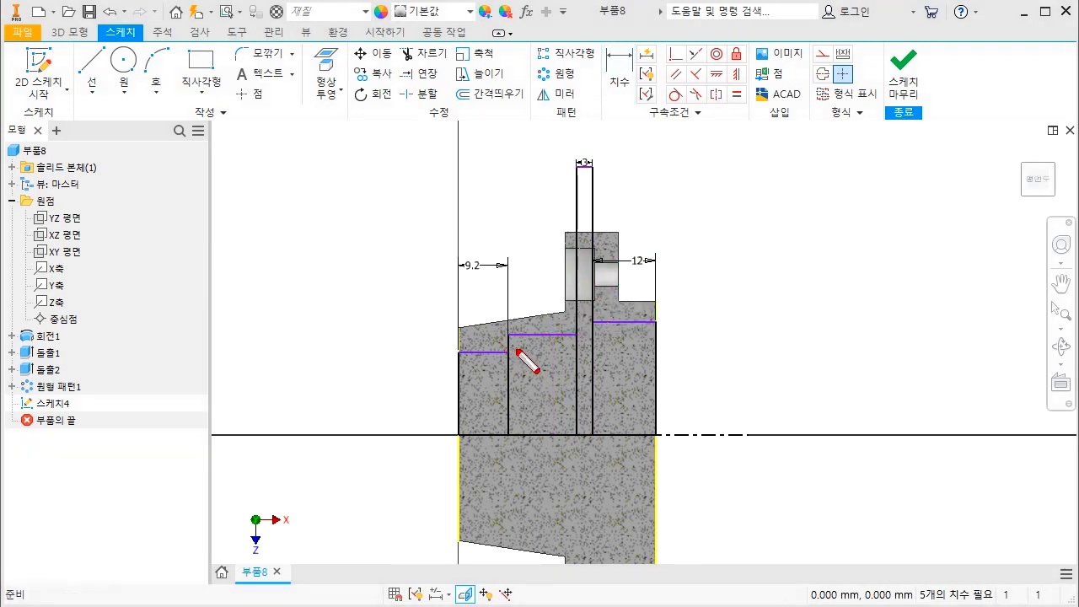
{"action": "left_click_drag", "start_coordinate": [484, 365], "coordinate": [463, 395]}
{"action": "left_click_drag", "start_coordinate": [482, 382], "coordinate": [474, 413]}
{"action": "left_click_drag", "start_coordinate": [541, 371], "coordinate": [531, 390]}
{"action": "mouse_move", "coordinate": [564, 380]}
{"action": "left_mouse_down"}
{"action": "mouse_move", "coordinate": [552, 399]}
{"action": "mouse_move", "coordinate": [585, 384]}
{"action": "left_mouse_up"}
{"action": "left_click_drag", "start_coordinate": [635, 372], "coordinate": [635, 380]}
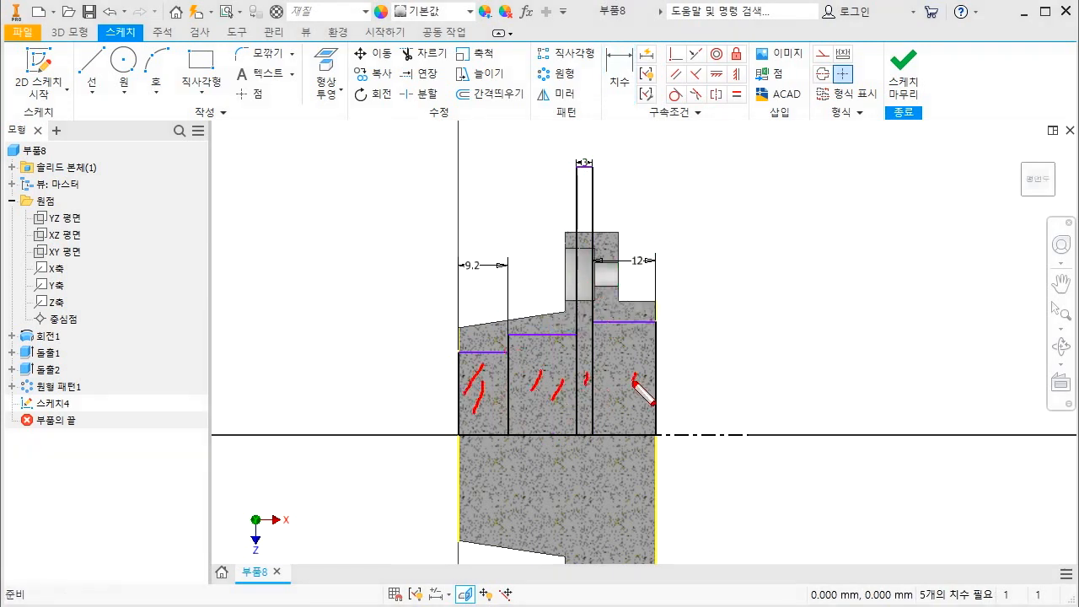
{"action": "left_click_drag", "start_coordinate": [641, 250], "coordinate": [649, 255]}
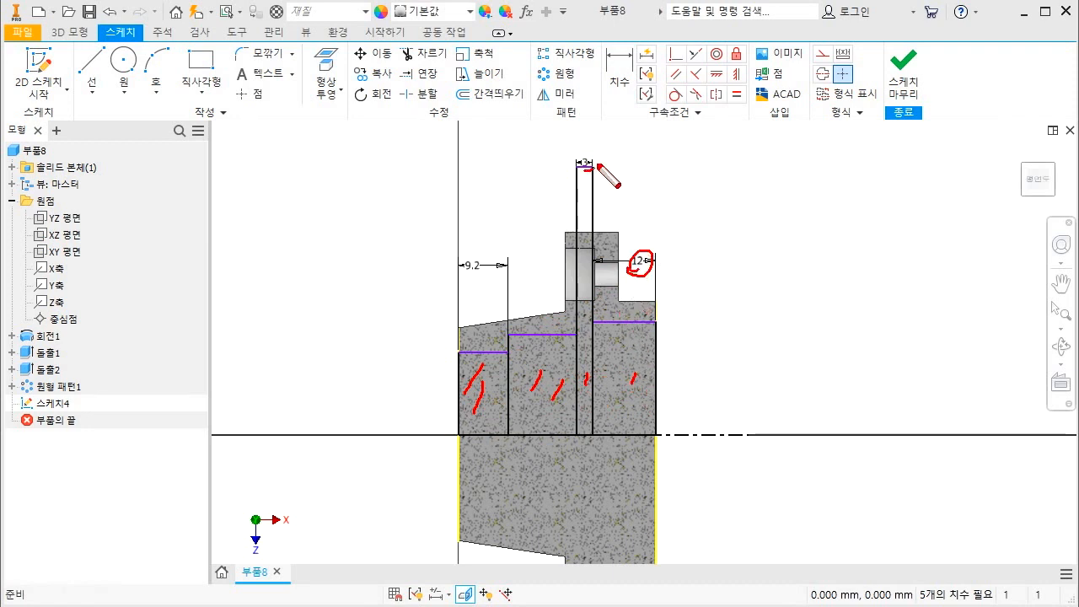
{"action": "left_click_drag", "start_coordinate": [581, 160], "coordinate": [595, 151]}
{"action": "mouse_move", "coordinate": [484, 256]}
{"action": "left_mouse_down"}
{"action": "mouse_move", "coordinate": [494, 271]}
{"action": "mouse_move", "coordinate": [477, 285]}
{"action": "left_mouse_up"}
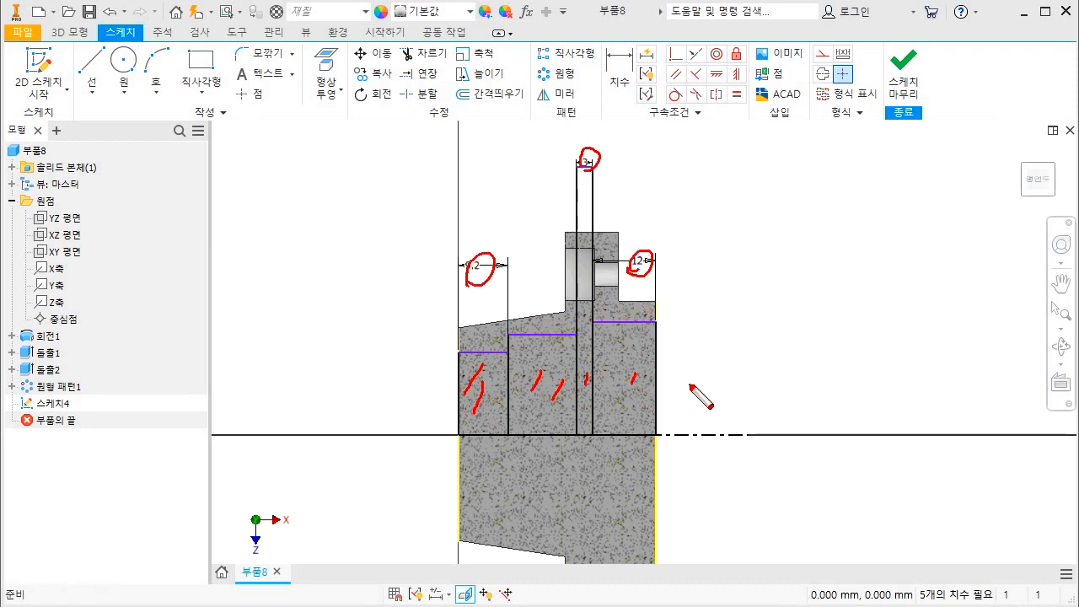
{"action": "left_click_drag", "start_coordinate": [655, 404], "coordinate": [649, 406]}
{"action": "mouse_move", "coordinate": [461, 410]}
{"action": "left_mouse_down"}
{"action": "mouse_move", "coordinate": [448, 419]}
{"action": "mouse_move", "coordinate": [460, 413]}
{"action": "left_mouse_up"}
{"action": "left_click_drag", "start_coordinate": [460, 353], "coordinate": [461, 434]}
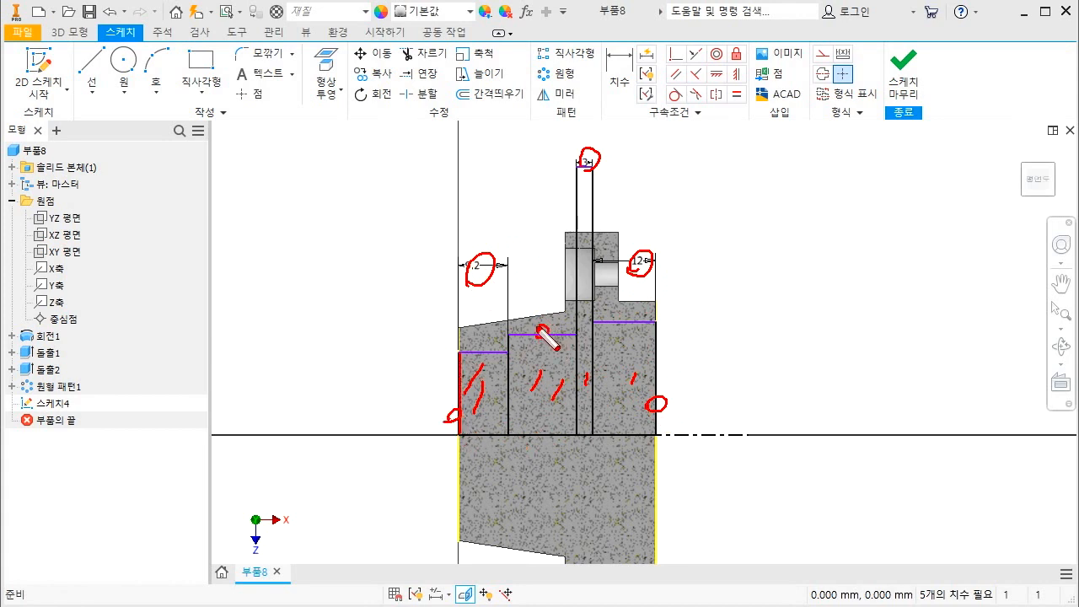
{"action": "key", "text": "Escape"}
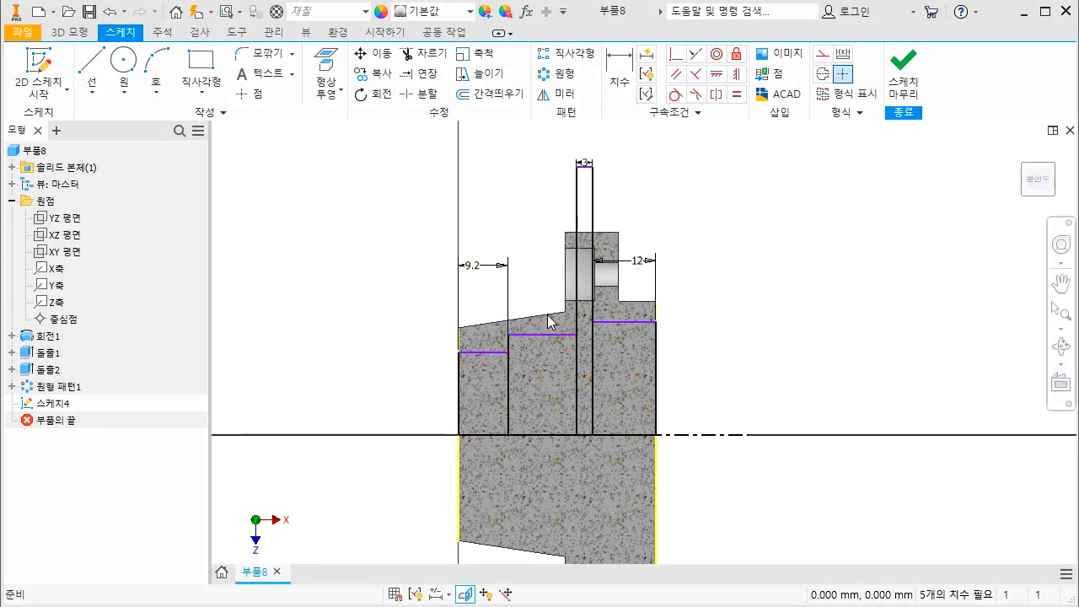
{"action": "key", "text": "d"}
{"action": "left_click", "coordinate": [549, 335]}
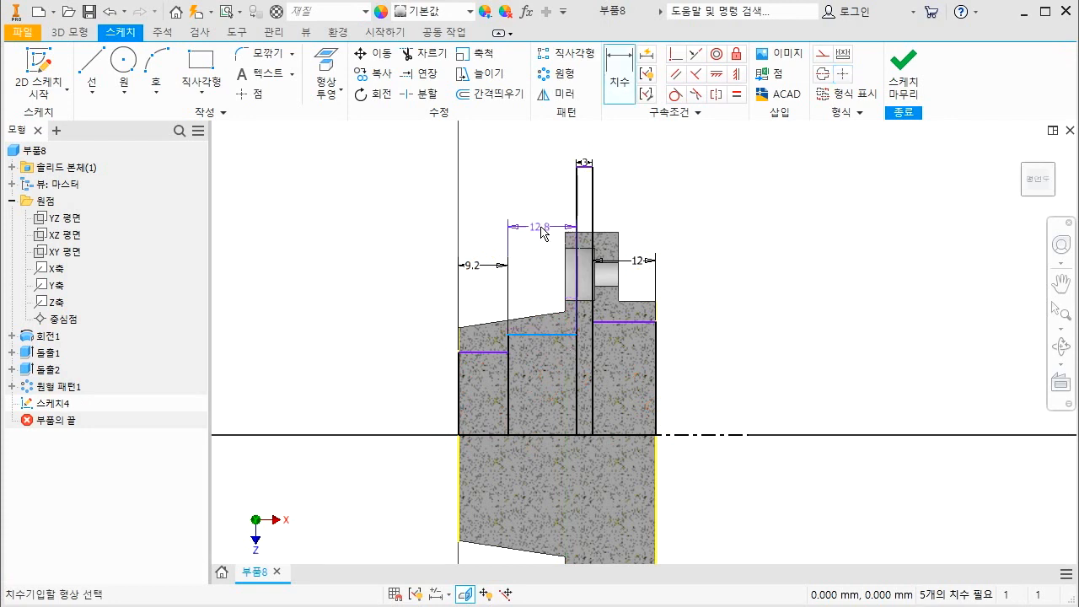
{"action": "left_click", "coordinate": [543, 234]}
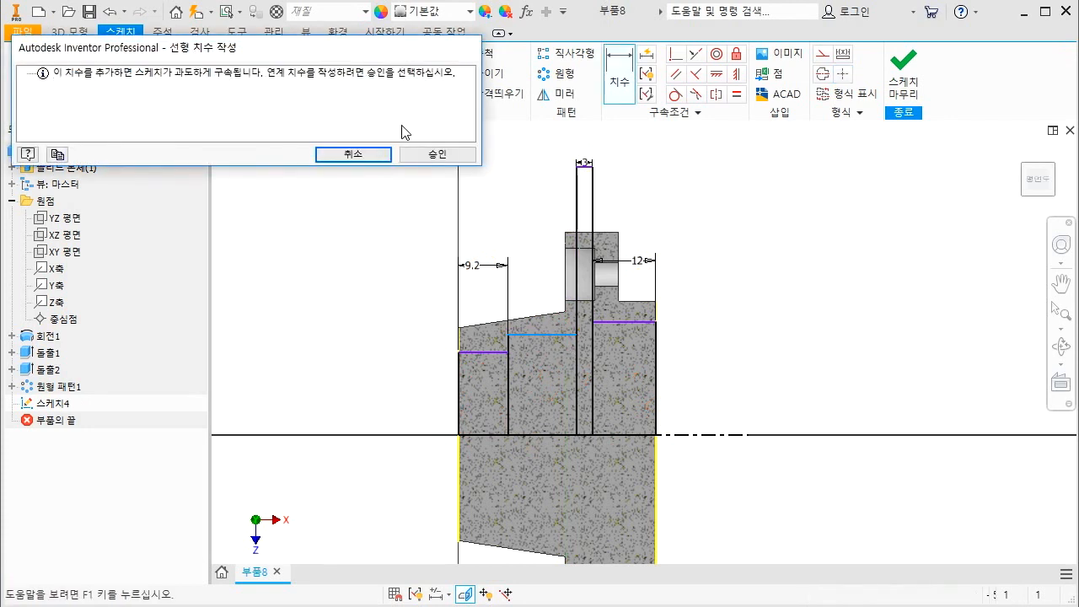
{"action": "left_click", "coordinate": [367, 155]}
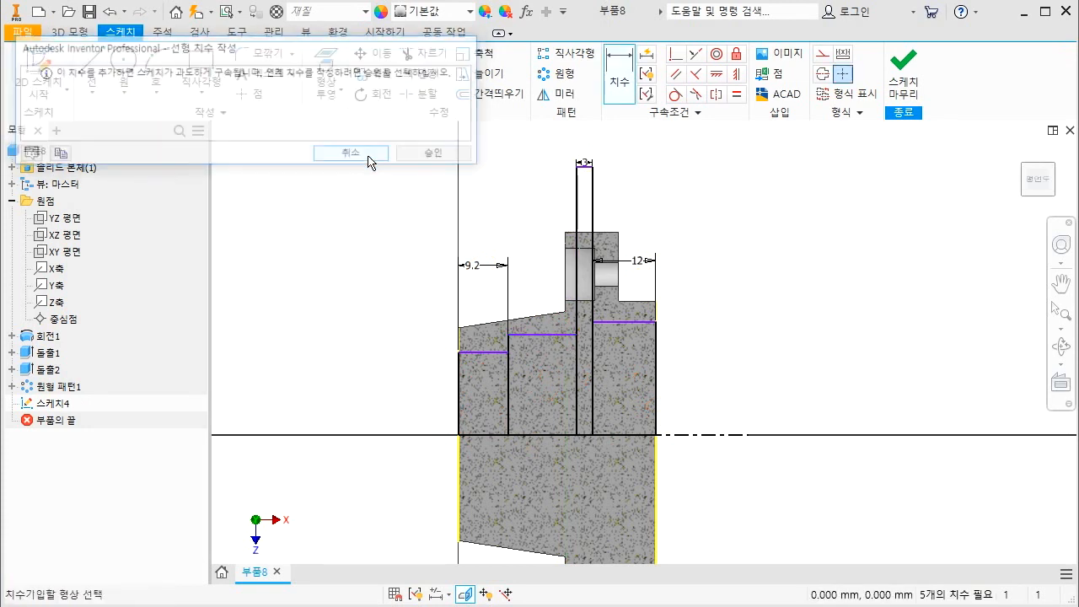
{"action": "key", "text": "Escape"}
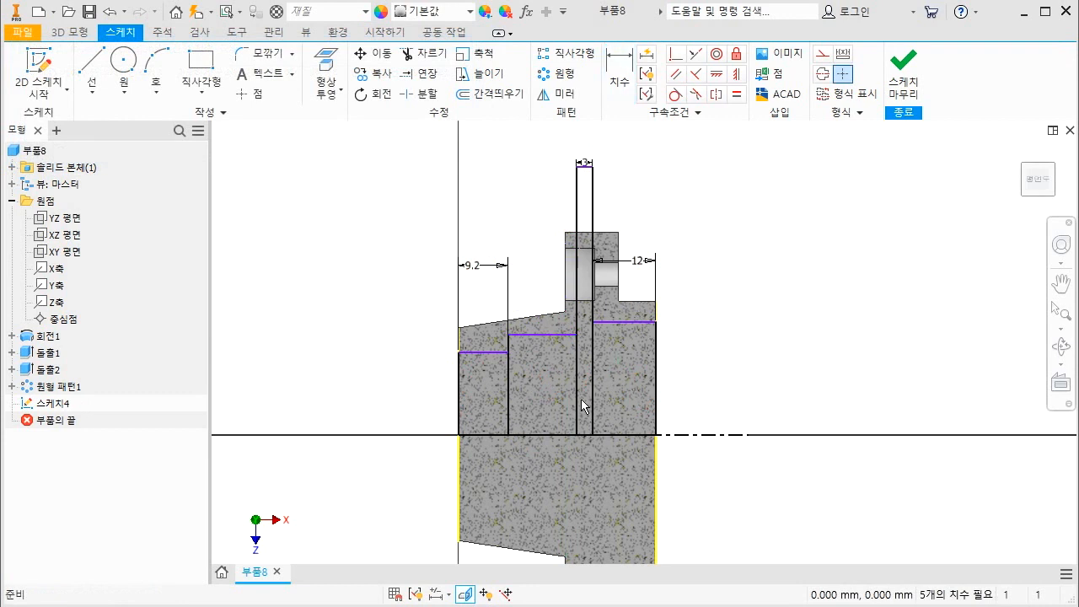
Step: Dimension the diameter of the first rectangle at the tapered end about the centerline as 30 mm
{"action": "key", "text": "d"}
{"action": "left_click", "coordinate": [543, 438]}
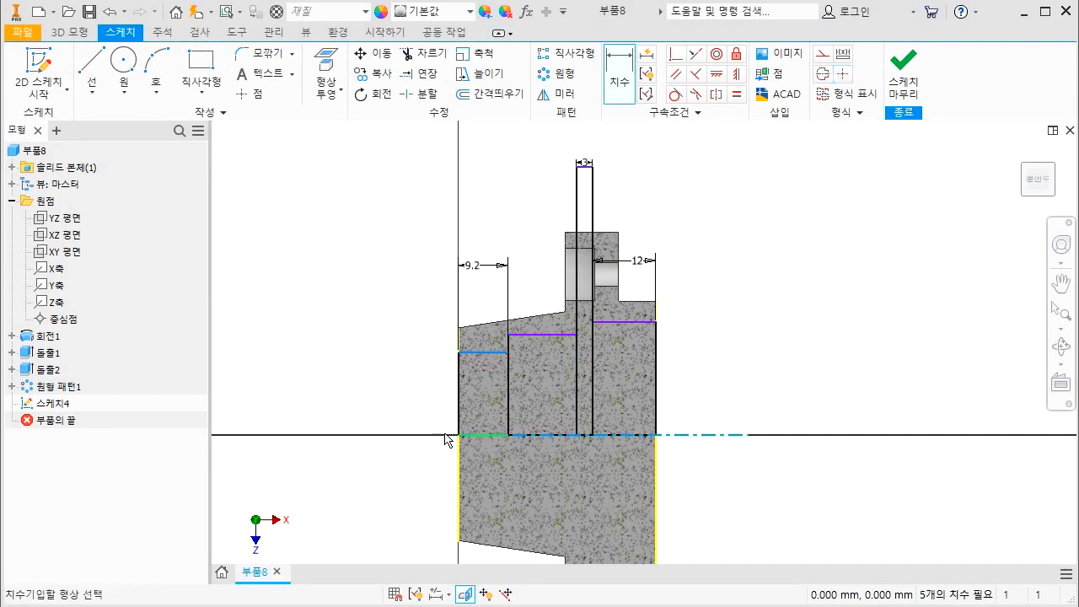
{"action": "left_click", "coordinate": [412, 431]}
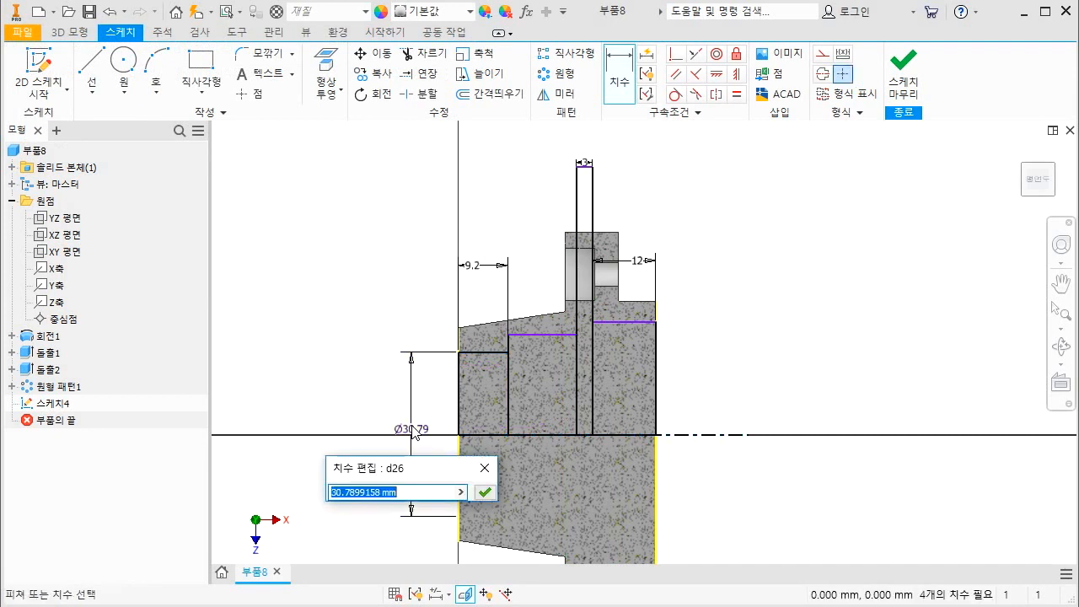
{"action": "type", "text": "30"}
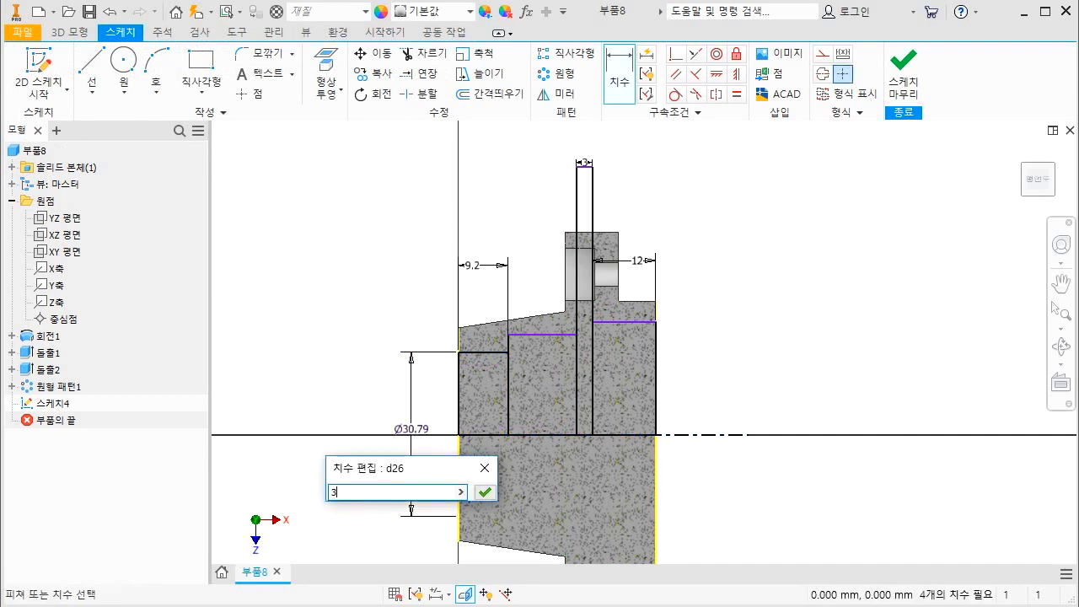
{"action": "key", "text": "Return"}
Step: Dimension the diameter of the second rectangle, beside the 9.2 mm wide one, about the centerline as 18 mm
{"action": "left_click", "coordinate": [549, 337]}
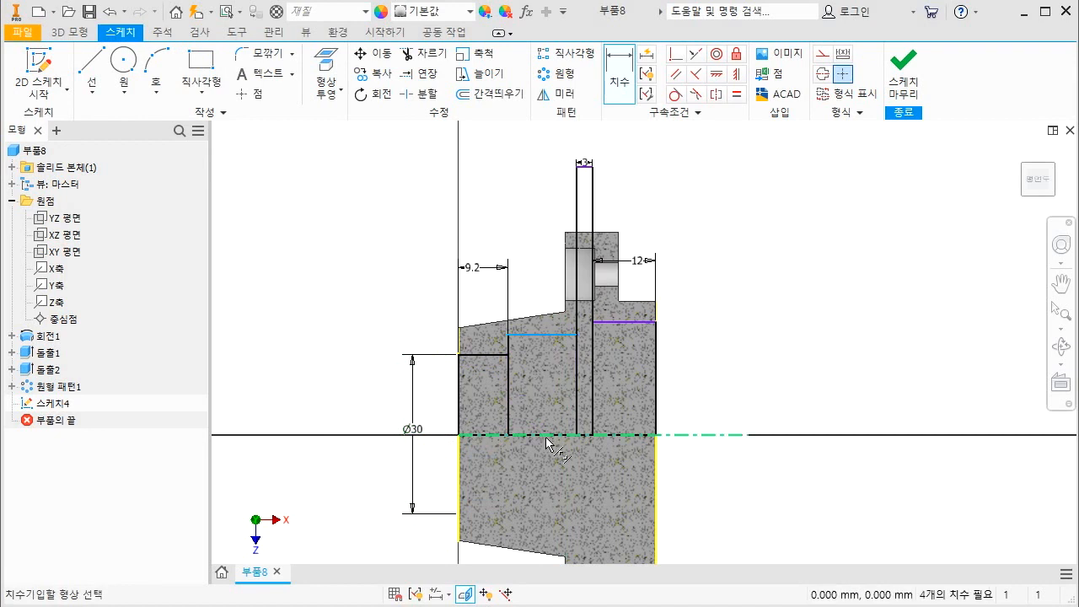
{"action": "left_click", "coordinate": [482, 436]}
{"action": "left_click", "coordinate": [538, 474]}
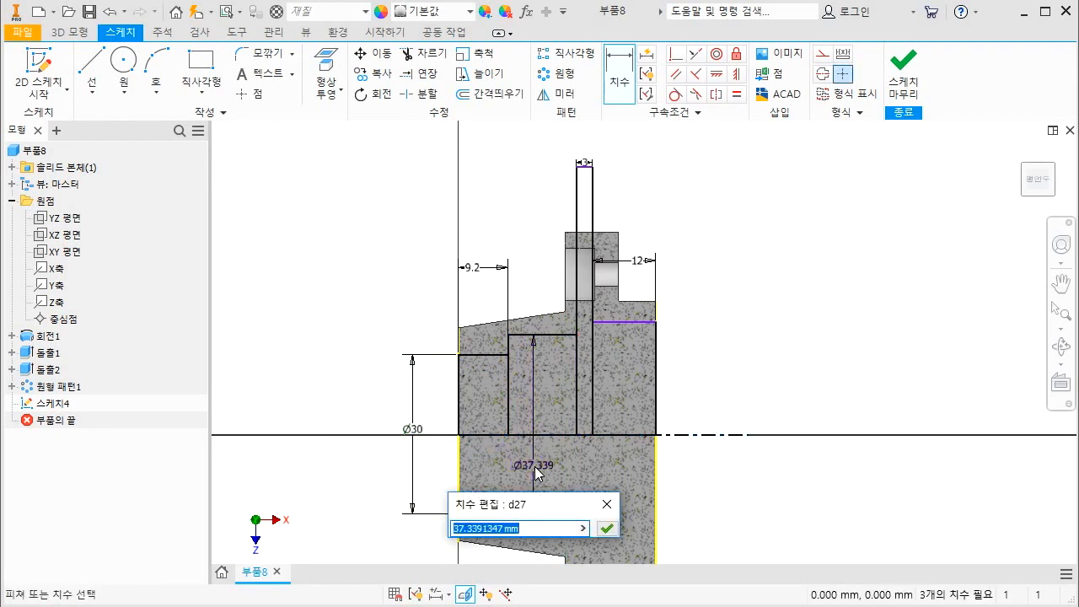
{"action": "type", "text": "18"}
{"action": "key", "text": "Return"}
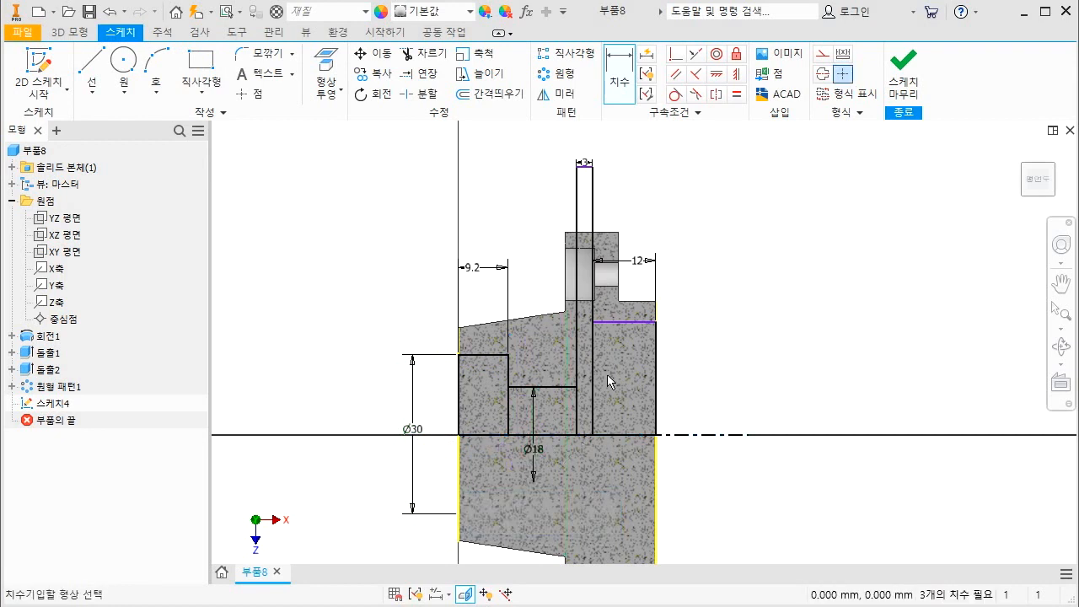
Step: Dimension the diameter of the tall 3 mm wide rectangle about the centerline as 30 mm
{"action": "left_click", "coordinate": [584, 168]}
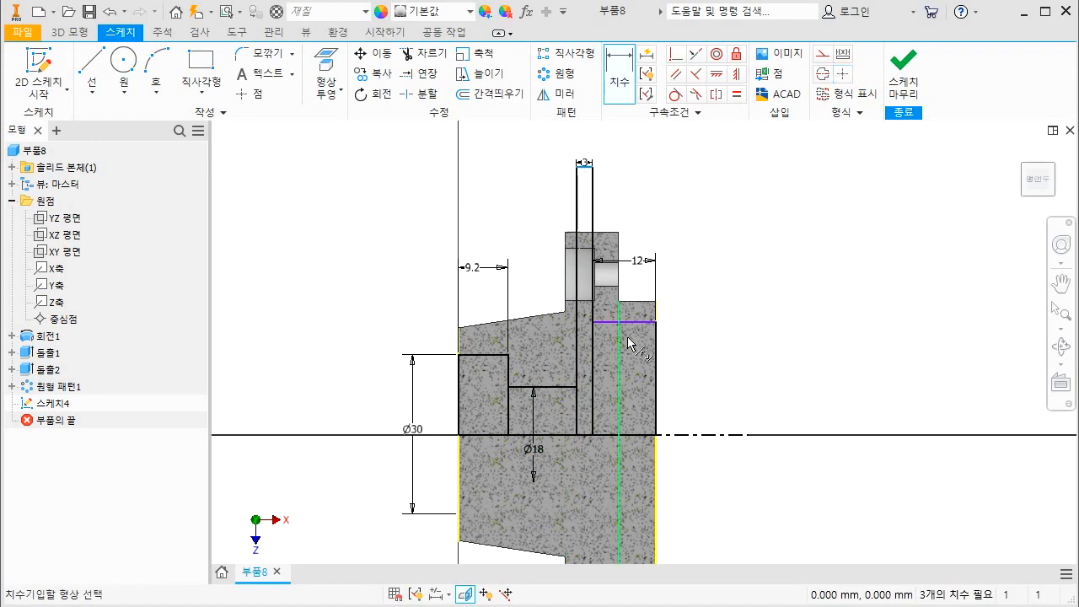
{"action": "left_click", "coordinate": [673, 435]}
{"action": "left_click", "coordinate": [589, 479]}
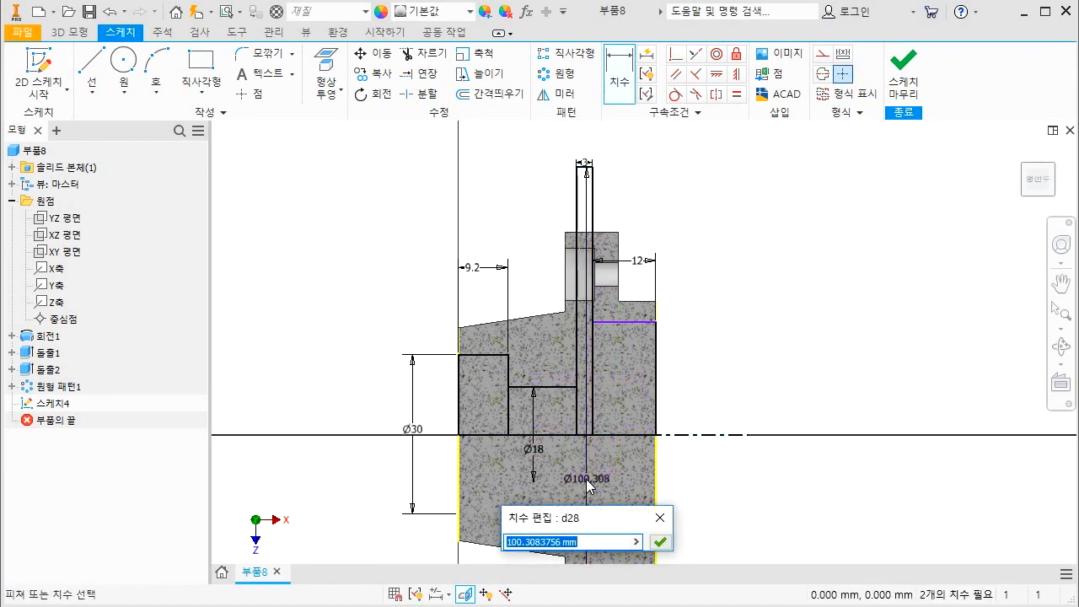
{"action": "type", "text": "30"}
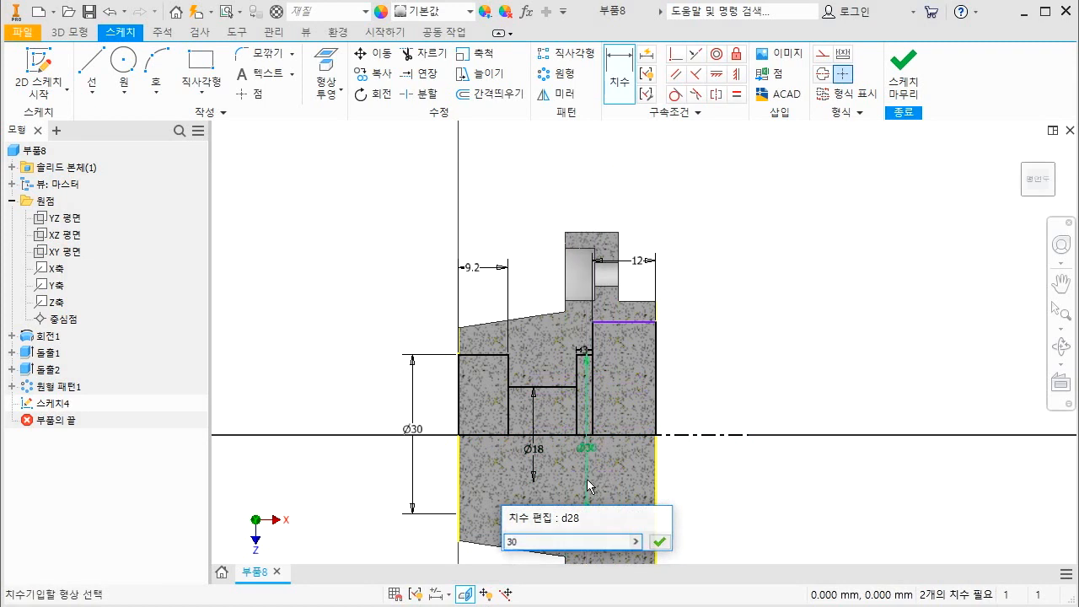
{"action": "key", "text": "Return"}
Step: Dimension the diameter of the rectangle at the cover's far end about the centerline as 40 mm
{"action": "left_click", "coordinate": [648, 322]}
{"action": "left_click", "coordinate": [678, 435]}
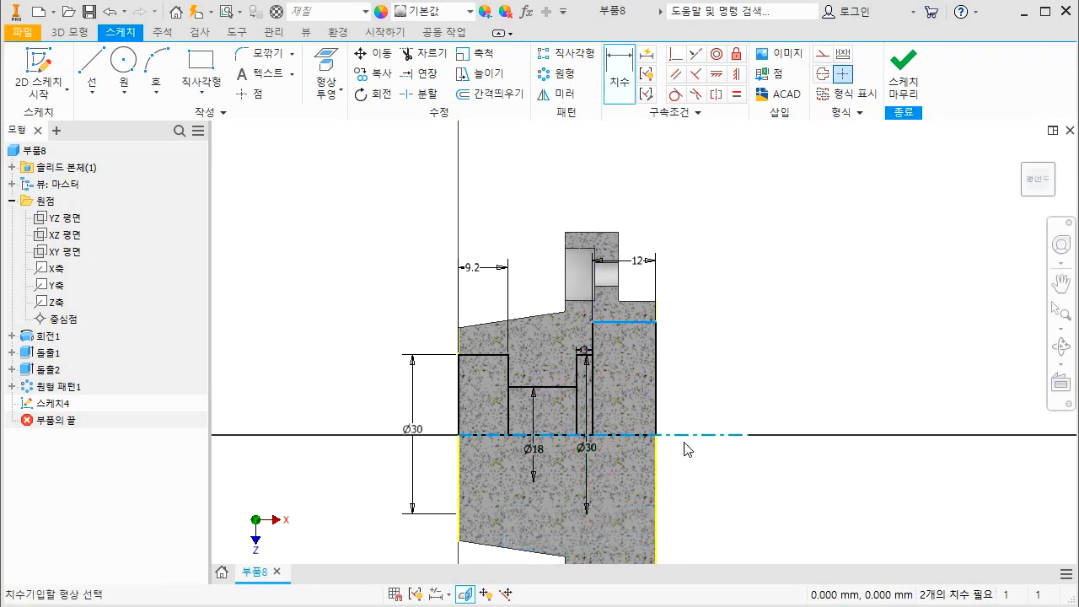
{"action": "left_click", "coordinate": [674, 462]}
{"action": "type", "text": "40"}
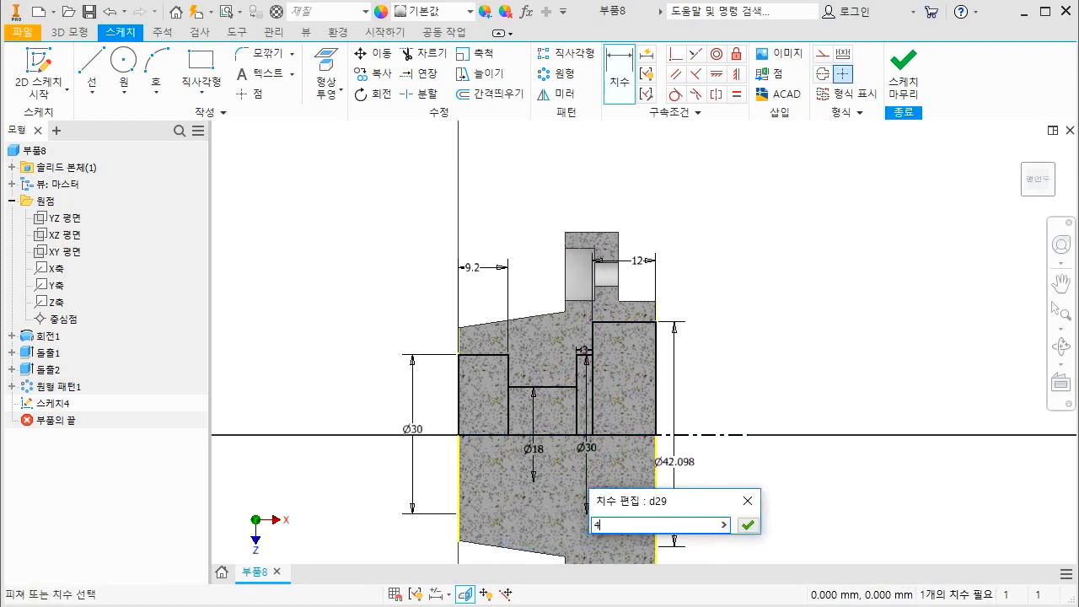
{"action": "key", "text": "Return"}
{"action": "key", "text": "Escape"}
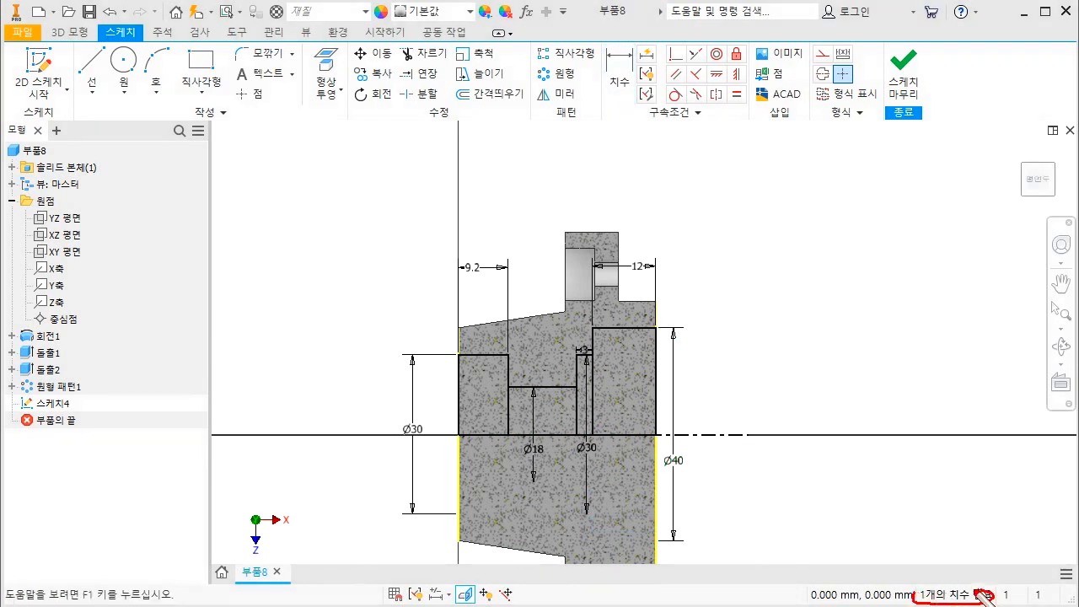
Step: Stretch the centerline's free end farther beyond the cover's far end face and move the 40 mm diameter dimension outward
{"action": "mouse_move", "coordinate": [753, 436]}
{"action": "left_mouse_down"}
{"action": "mouse_move", "coordinate": [851, 438]}
{"action": "mouse_move", "coordinate": [747, 433]}
{"action": "left_mouse_up"}
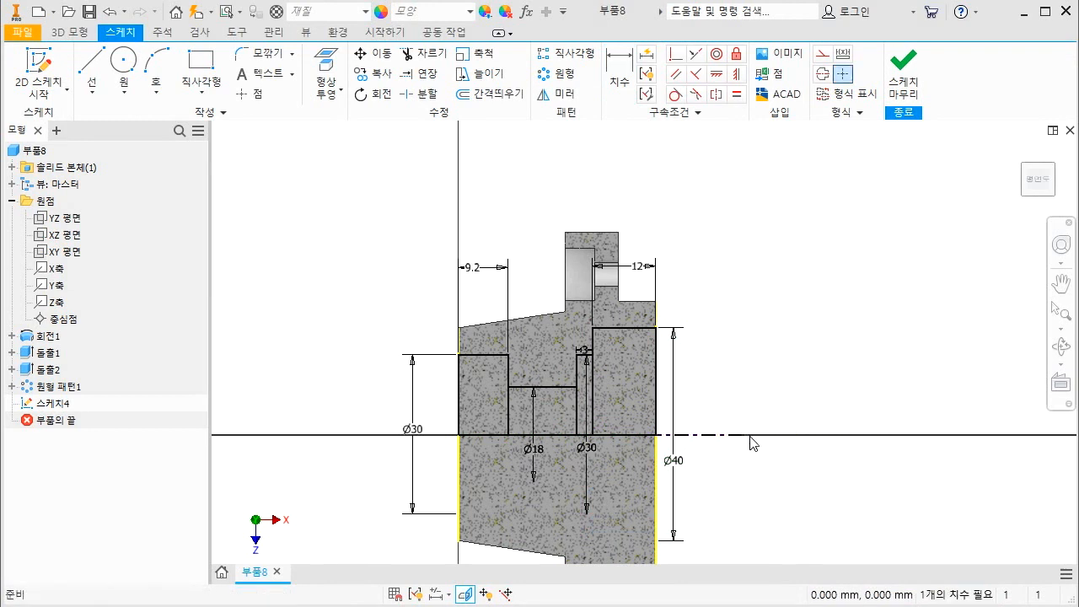
{"action": "left_click_drag", "start_coordinate": [744, 436], "coordinate": [742, 439]}
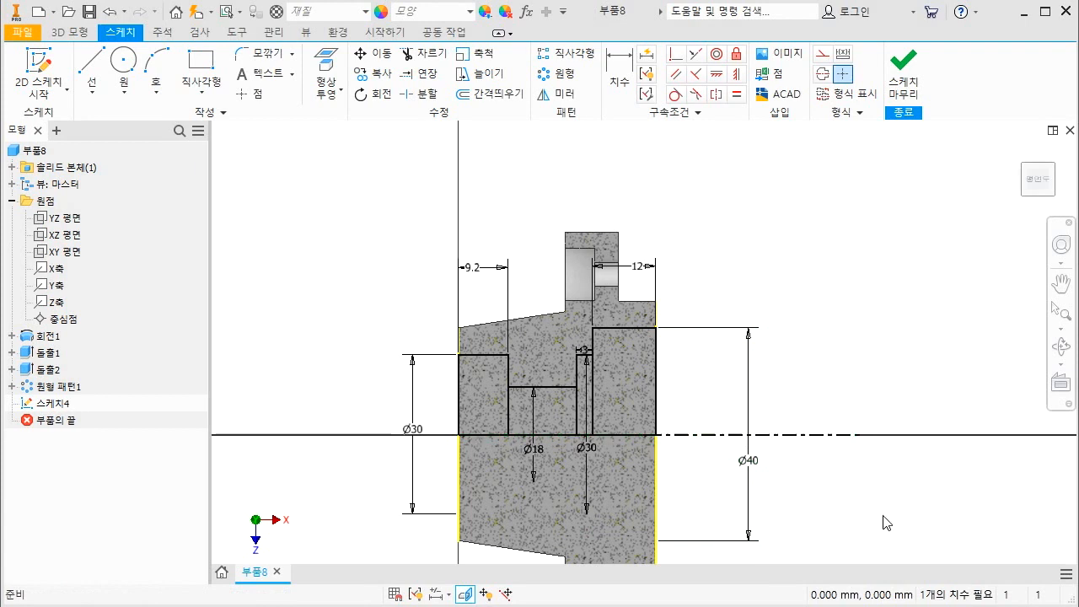
{"action": "left_click_drag", "start_coordinate": [993, 602], "coordinate": [919, 596]}
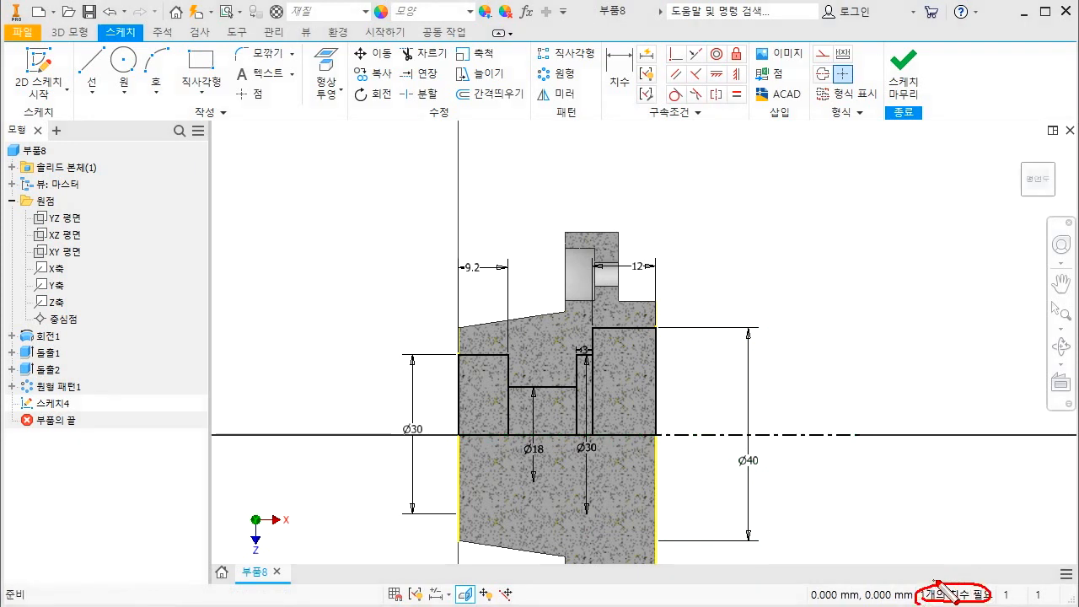
{"action": "key", "text": "Escape"}
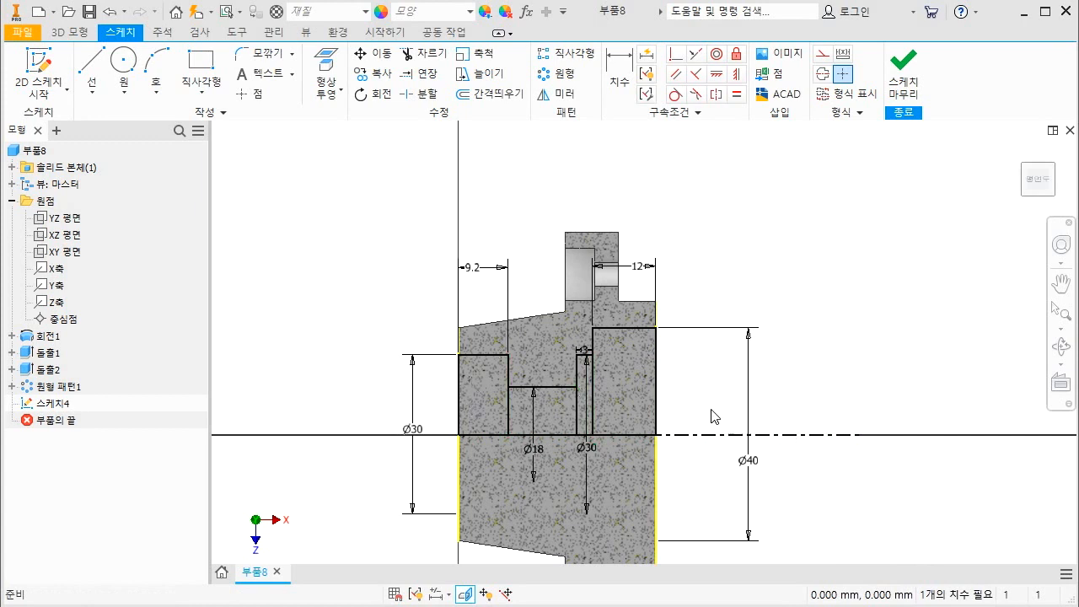
Step: Revolve all four bore rectangles 360 degrees around the centerline as a cut through the cover
{"action": "key", "text": "r"}
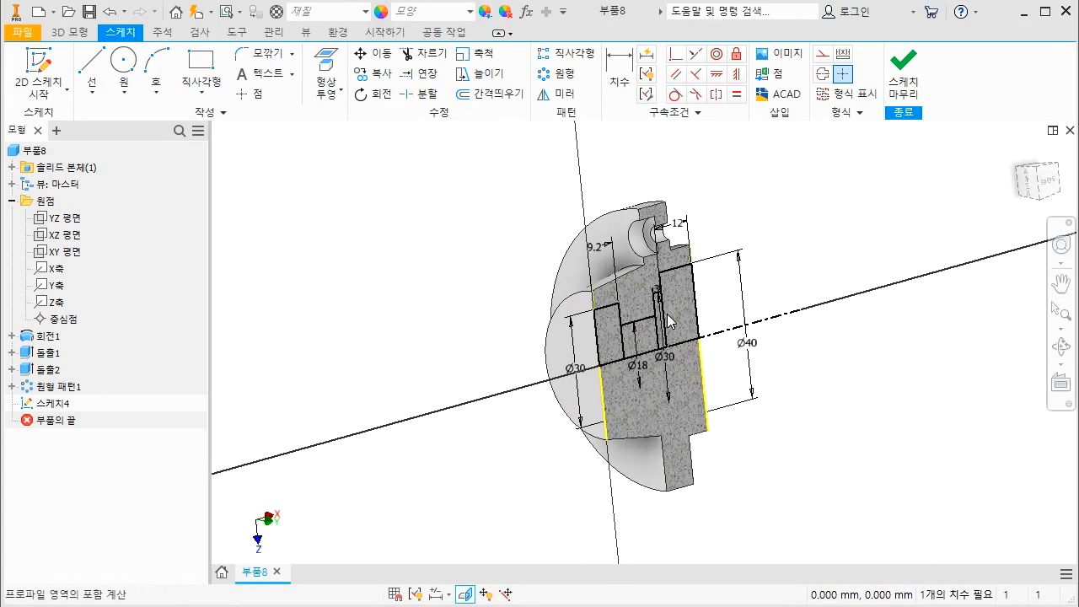
{"action": "scroll", "coordinate": [633, 352], "scroll_direction": "down", "scroll_amount": 3}
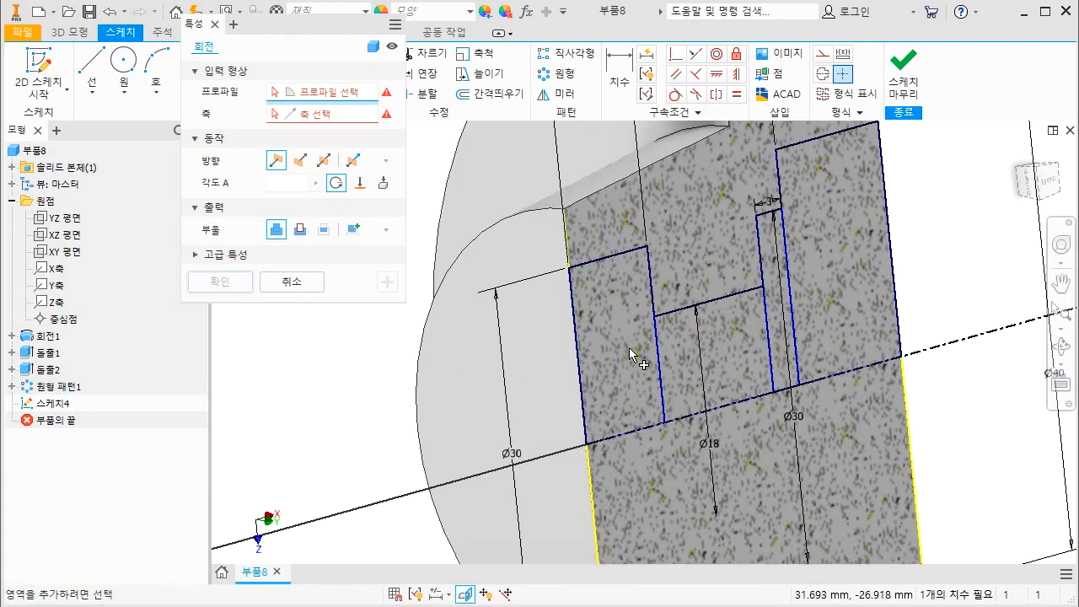
{"action": "left_click", "coordinate": [633, 351]}
{"action": "left_click", "coordinate": [732, 365]}
{"action": "left_click", "coordinate": [786, 345]}
{"action": "left_click", "coordinate": [833, 314]}
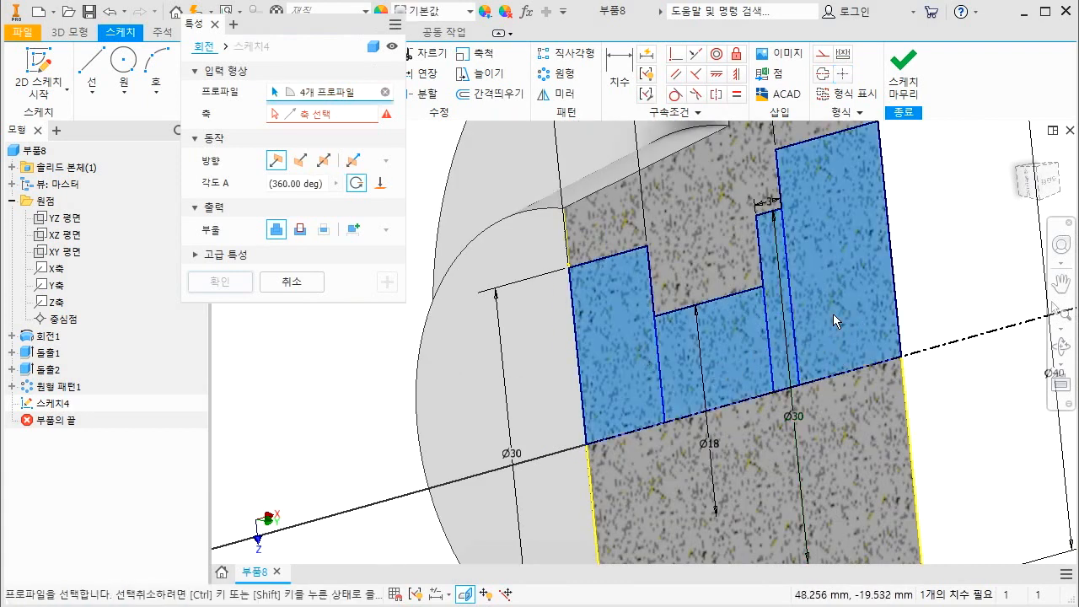
{"action": "left_click", "coordinate": [299, 231]}
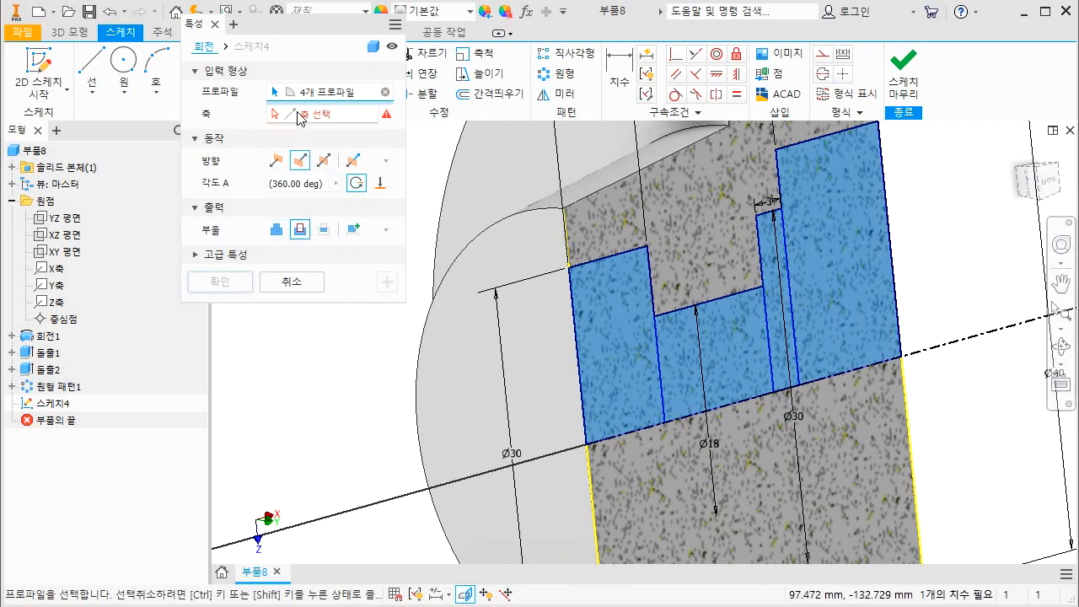
{"action": "left_click", "coordinate": [297, 114]}
{"action": "scroll", "coordinate": [702, 290], "scroll_direction": "down", "scroll_amount": 5}
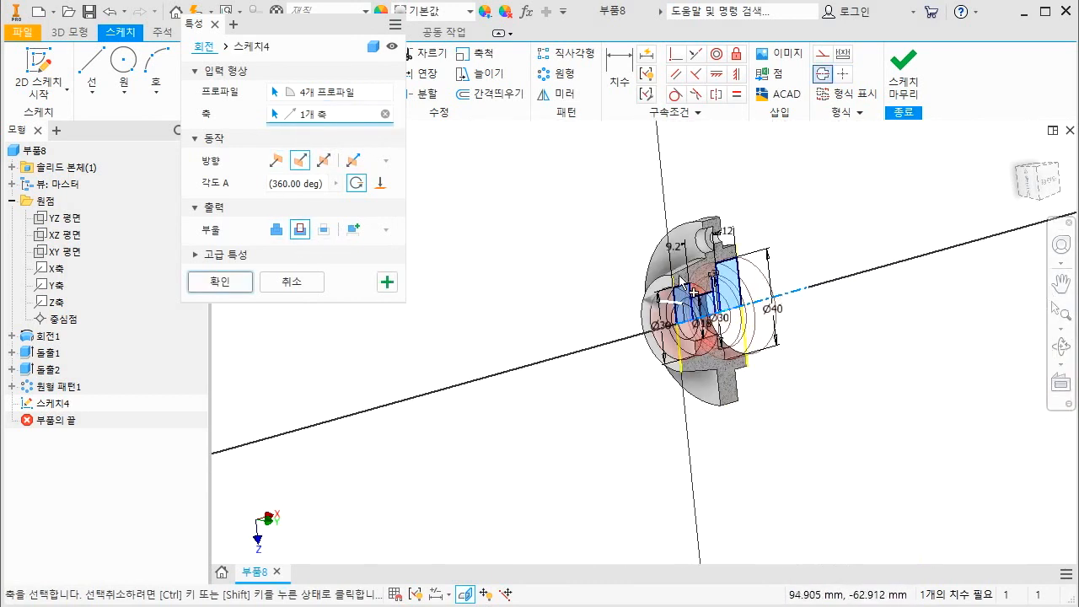
{"action": "left_click", "coordinate": [219, 280]}
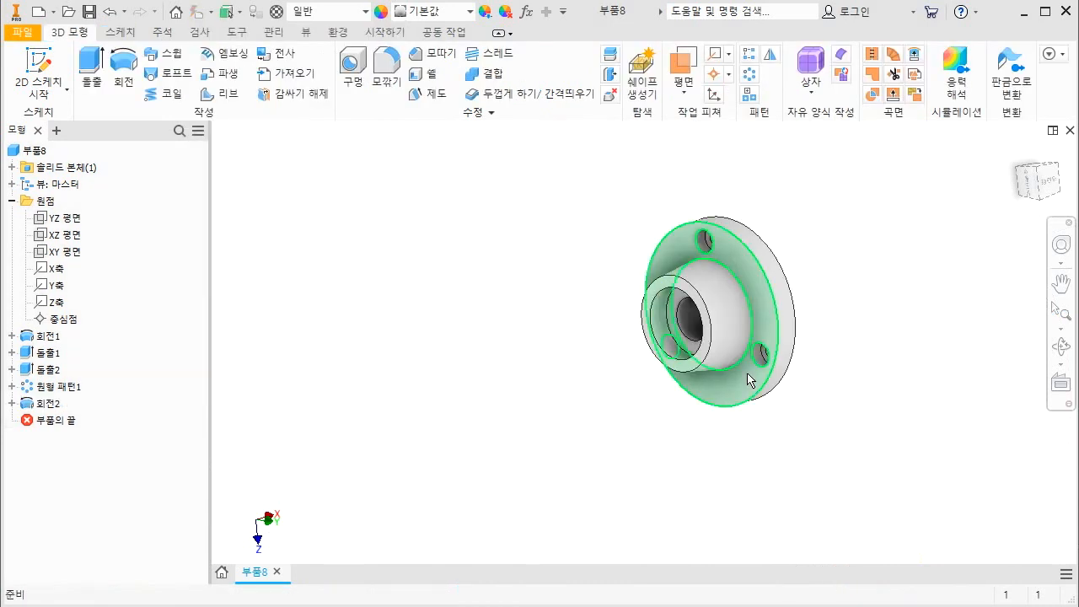
Step: Examine the stepped bore and the counterbored holes from both ends of the cover
{"action": "key", "text": "F4"}
{"action": "left_click_drag", "start_coordinate": [728, 366], "coordinate": [751, 346]}
{"action": "scroll", "coordinate": [749, 334], "scroll_direction": "down", "scroll_amount": 6}
{"action": "scroll", "coordinate": [631, 328], "scroll_direction": "up", "scroll_amount": 5}
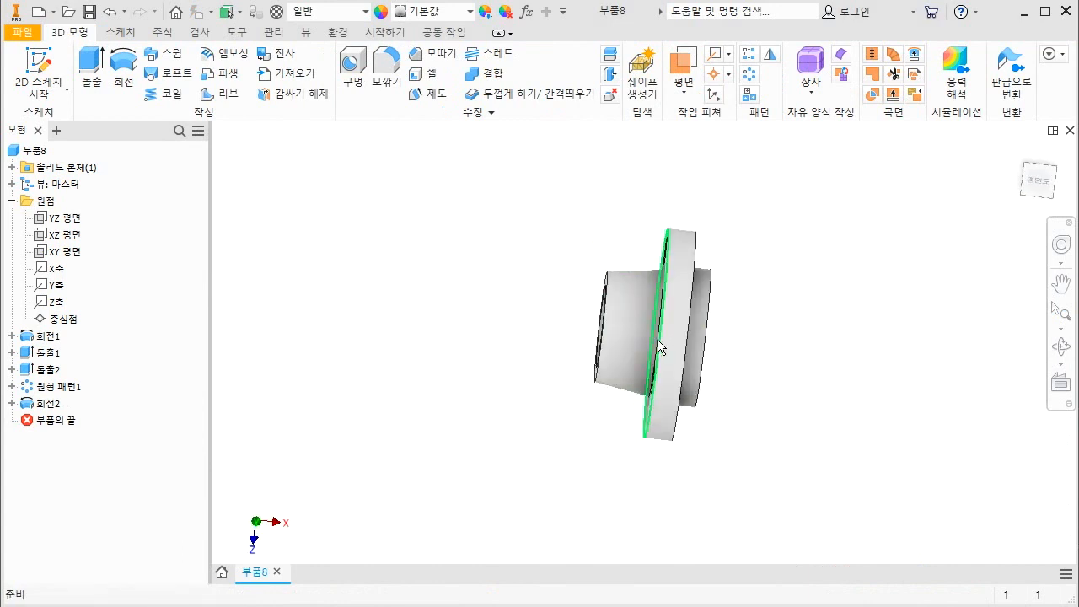
{"action": "left_click", "coordinate": [1020, 154]}
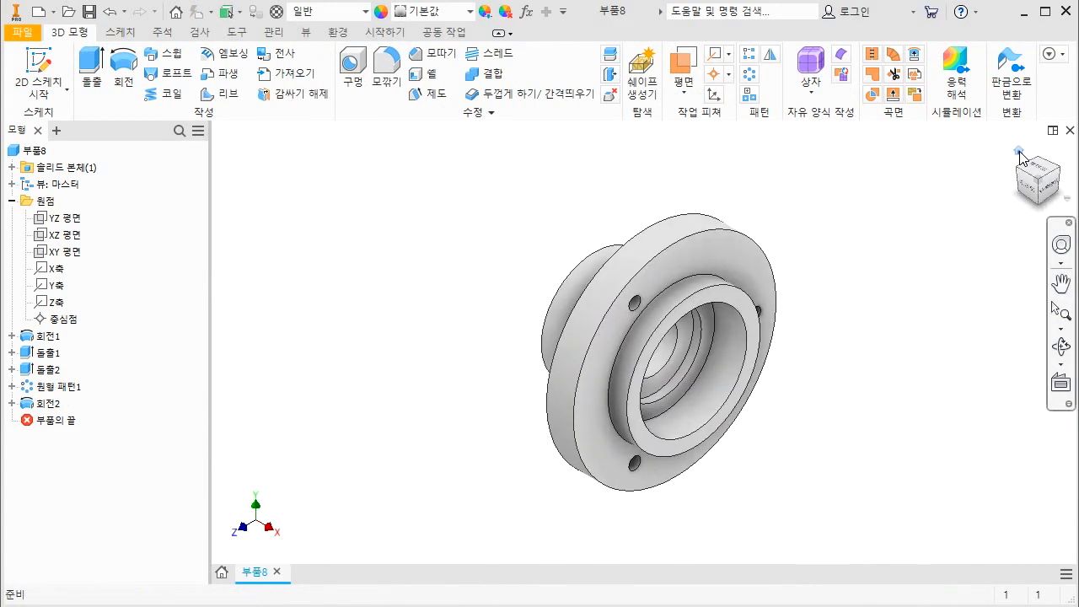
{"action": "key", "text": "F4"}
{"action": "left_click_drag", "start_coordinate": [697, 402], "coordinate": [554, 272]}
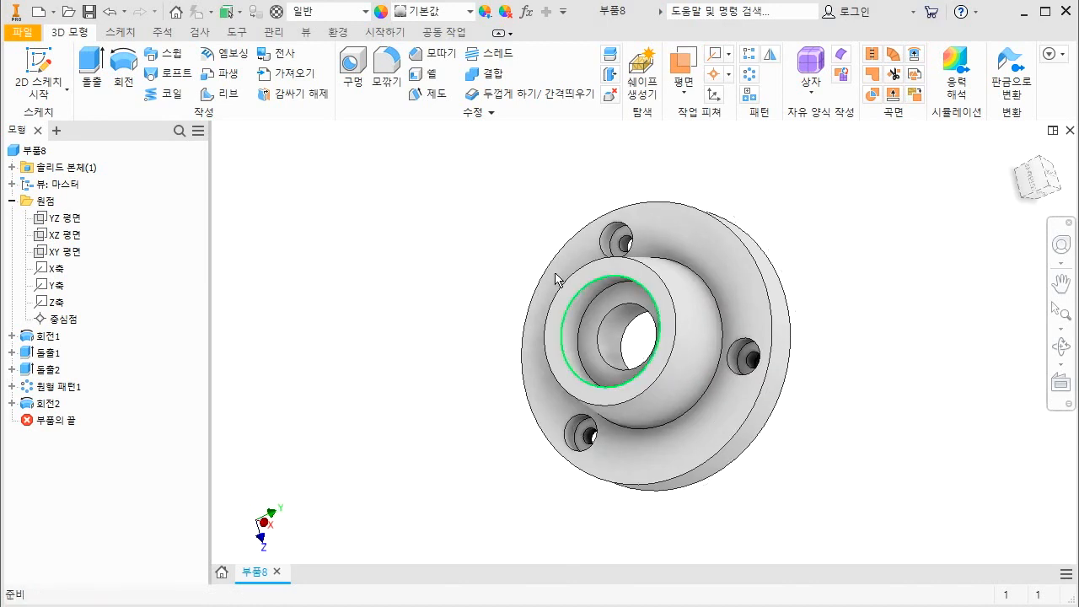
Step: Fillet the tapered hub's outer end edge and its junction edge with the flange at a 3 mm radius
{"action": "left_click", "coordinate": [387, 66]}
{"action": "left_click", "coordinate": [179, 190]}
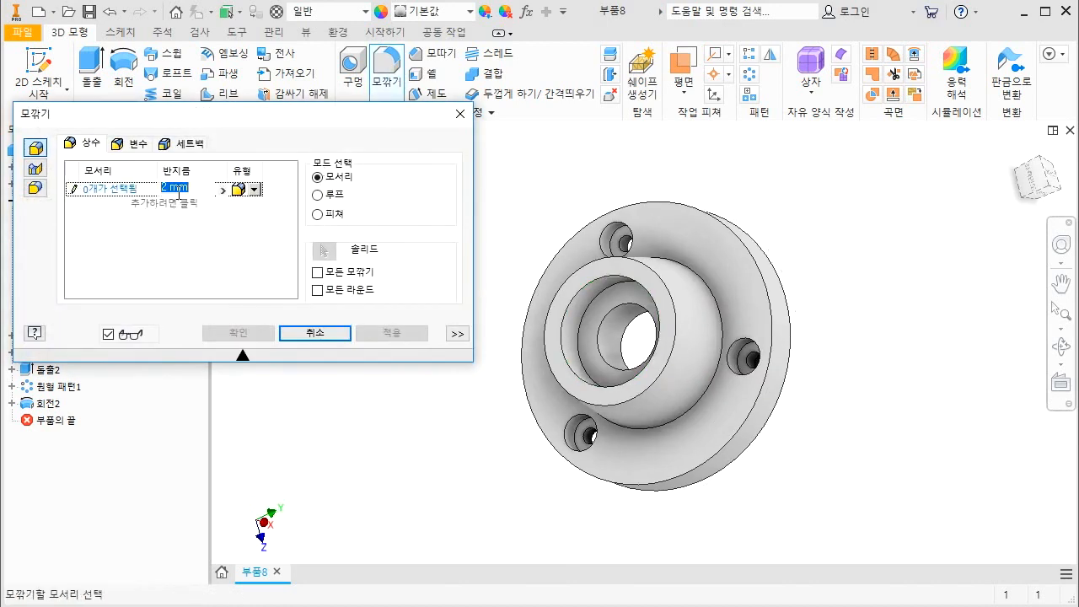
{"action": "type", "text": "3"}
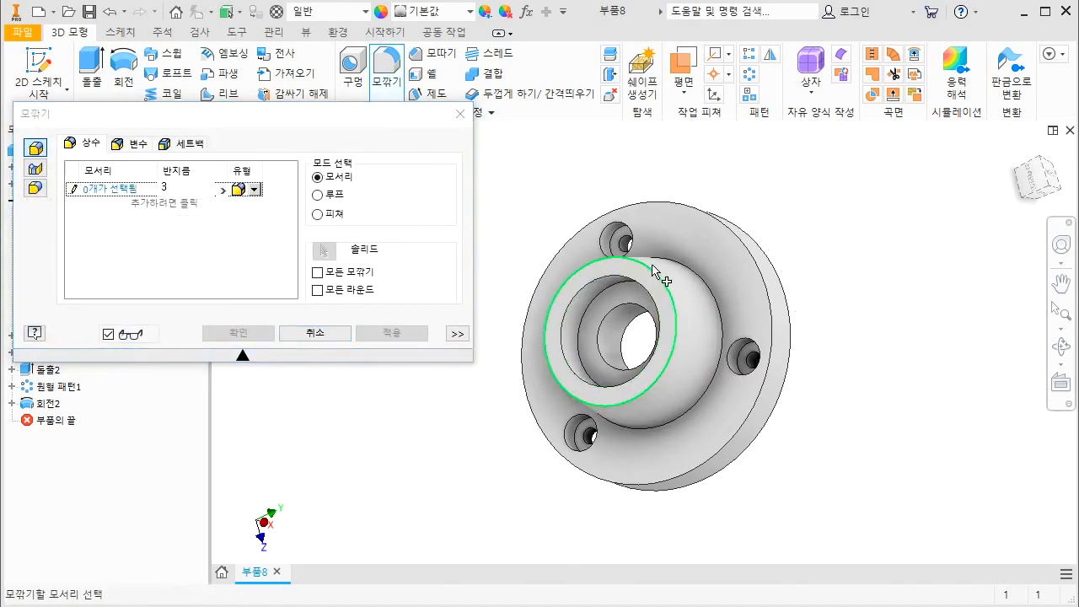
{"action": "left_click", "coordinate": [657, 271]}
{"action": "left_click", "coordinate": [715, 290]}
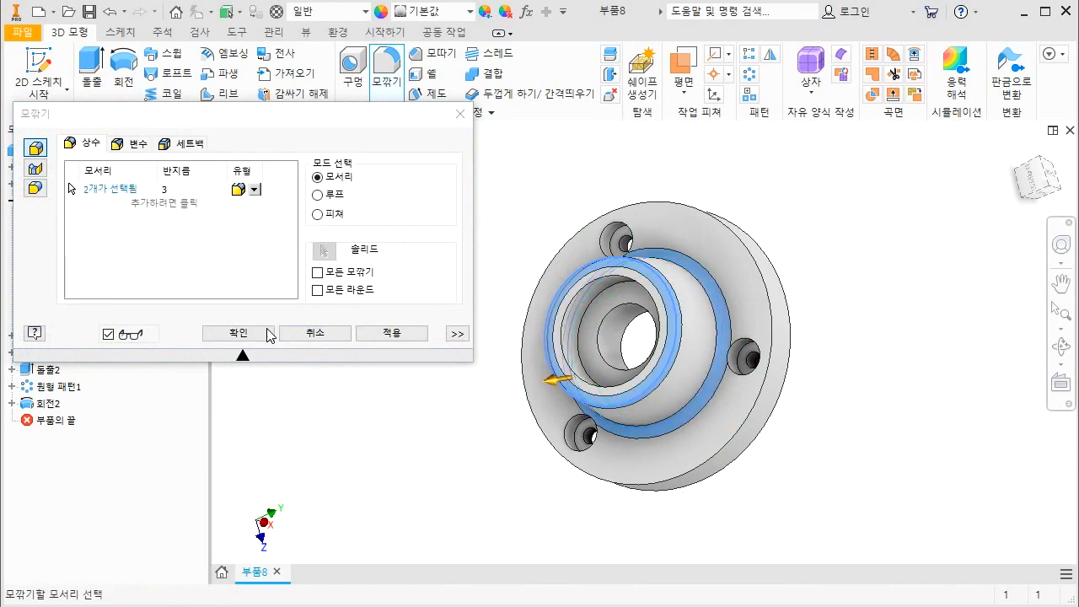
{"action": "left_click", "coordinate": [252, 338]}
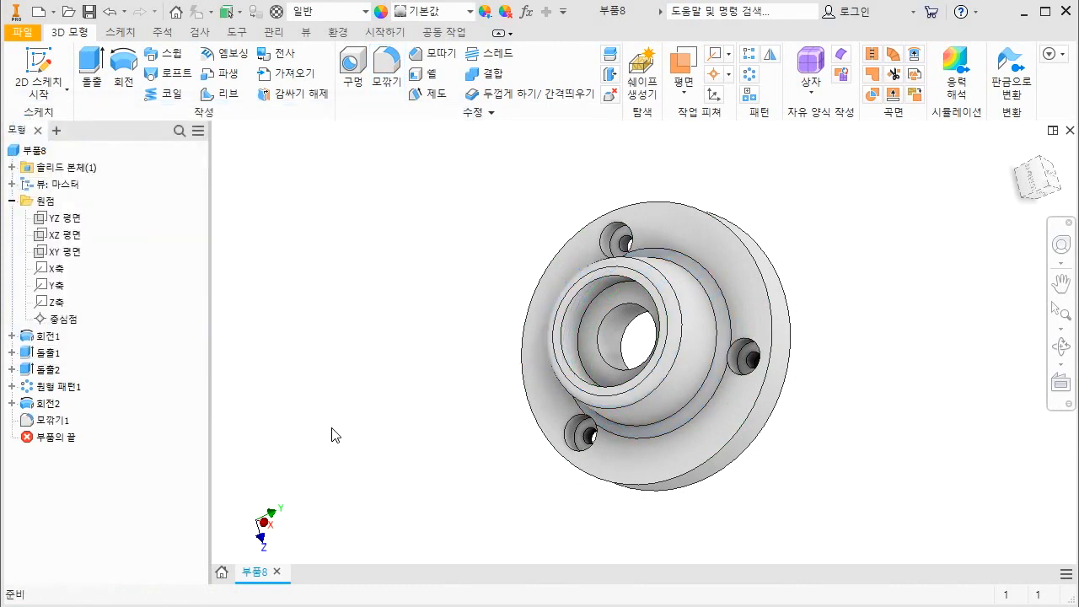
Step: Fillet the flange's outer circular edge on the hub side at a 3 mm radius
{"action": "left_click", "coordinate": [390, 67]}
{"action": "left_click", "coordinate": [723, 226]}
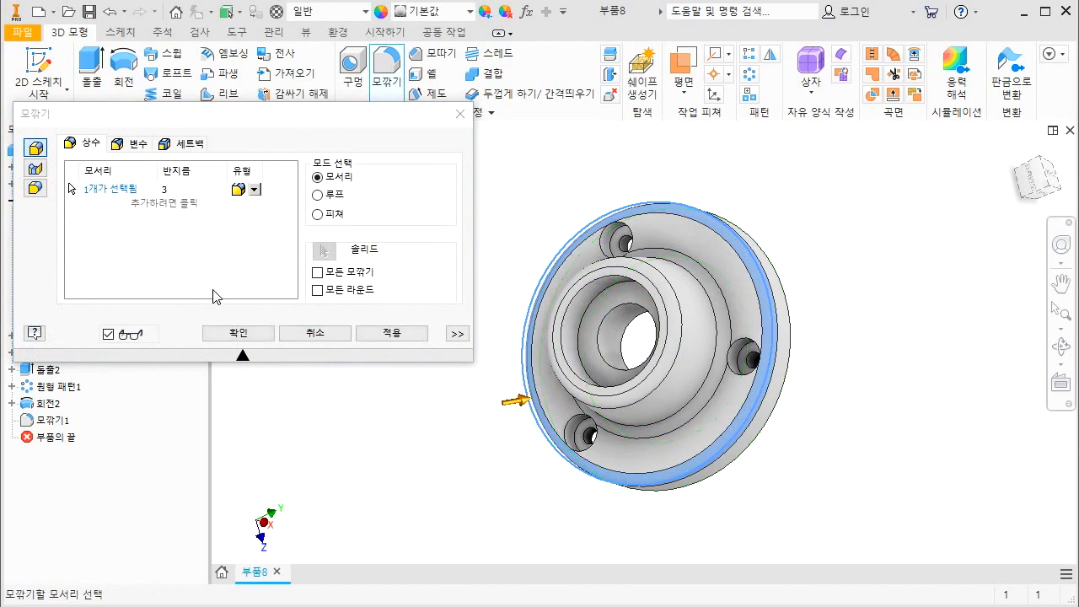
{"action": "left_click", "coordinate": [253, 334]}
Step: Fillet the inner corner edge of the 30 mm bore step on the boss side at a 3 mm radius
{"action": "scroll", "coordinate": [657, 349], "scroll_direction": "down", "scroll_amount": 3}
{"action": "key", "text": "F4"}
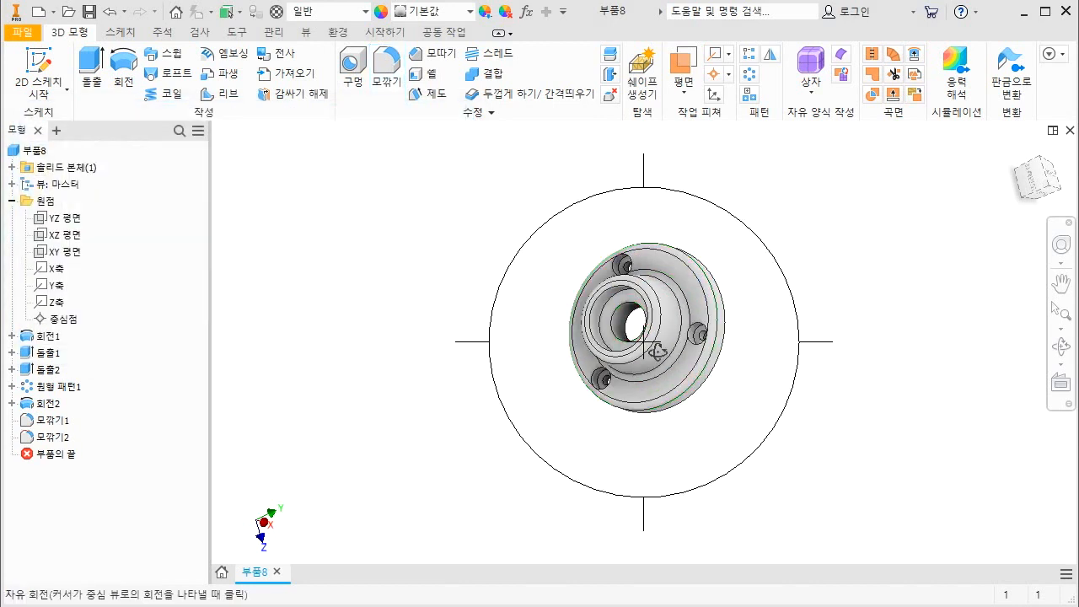
{"action": "left_click_drag", "start_coordinate": [657, 350], "coordinate": [607, 270]}
{"action": "key", "text": "f"}
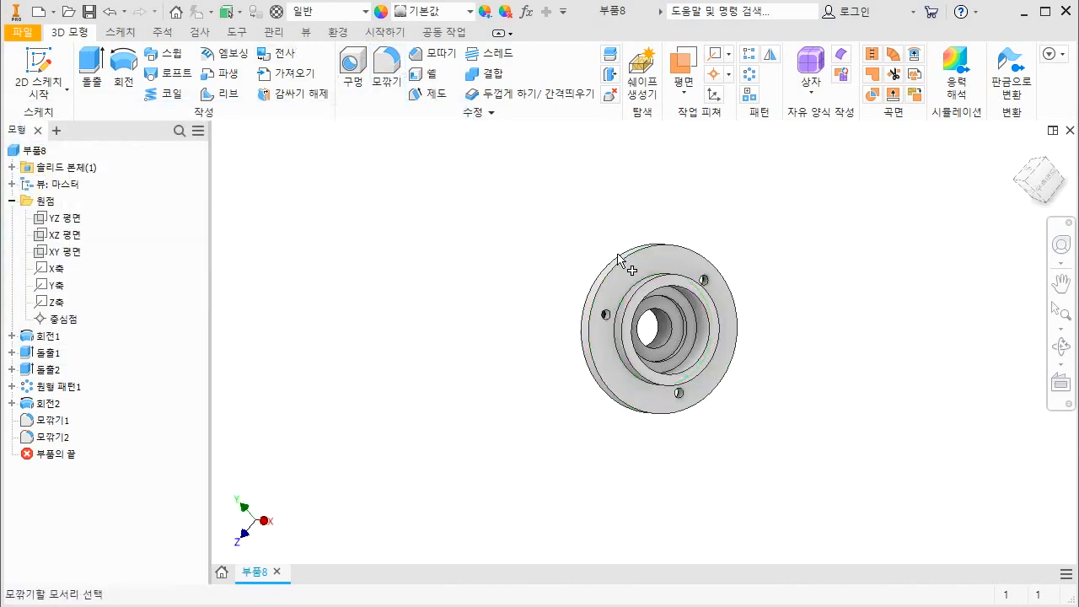
{"action": "scroll", "coordinate": [649, 291], "scroll_direction": "up", "scroll_amount": 5}
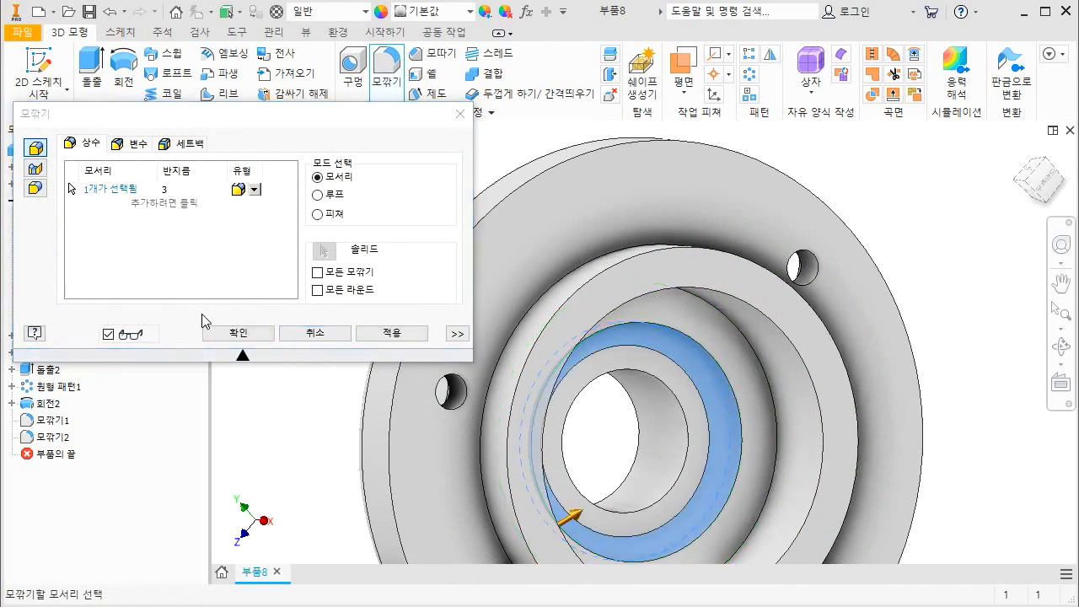
{"action": "left_click", "coordinate": [235, 338]}
Step: Check the filleted part, return it to the home view, and examine the reference drawing's bore-mouth chamfer and detail C
{"action": "scroll", "coordinate": [447, 248], "scroll_direction": "up", "scroll_amount": 5}
{"action": "key", "text": "F4"}
{"action": "left_click_drag", "start_coordinate": [529, 305], "coordinate": [761, 420]}
{"action": "key", "text": "Escape"}
{"action": "left_click", "coordinate": [1021, 151]}
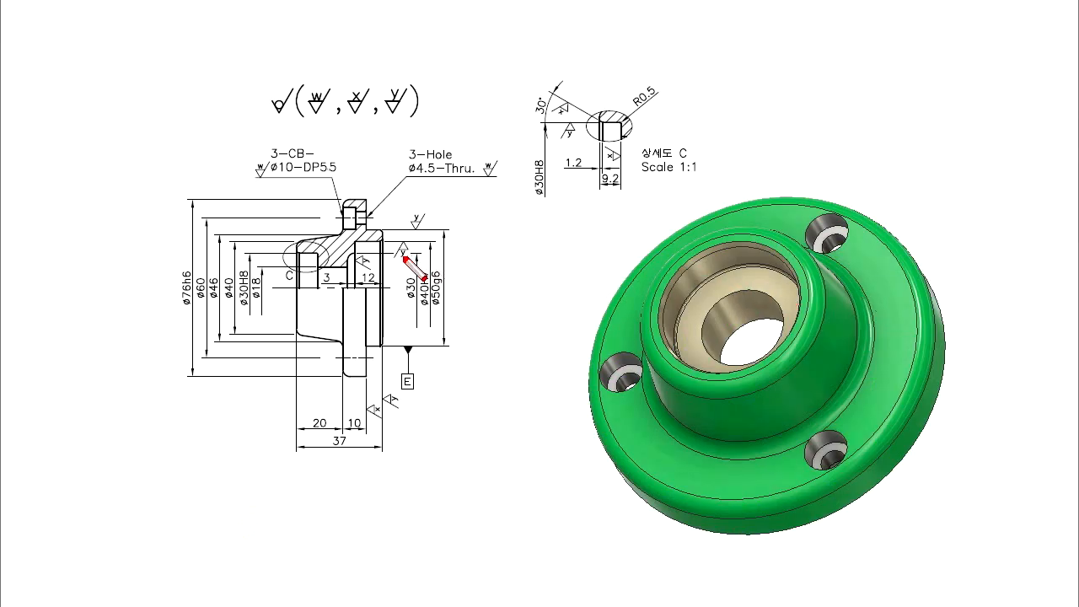
{"action": "left_click_drag", "start_coordinate": [374, 246], "coordinate": [406, 226]}
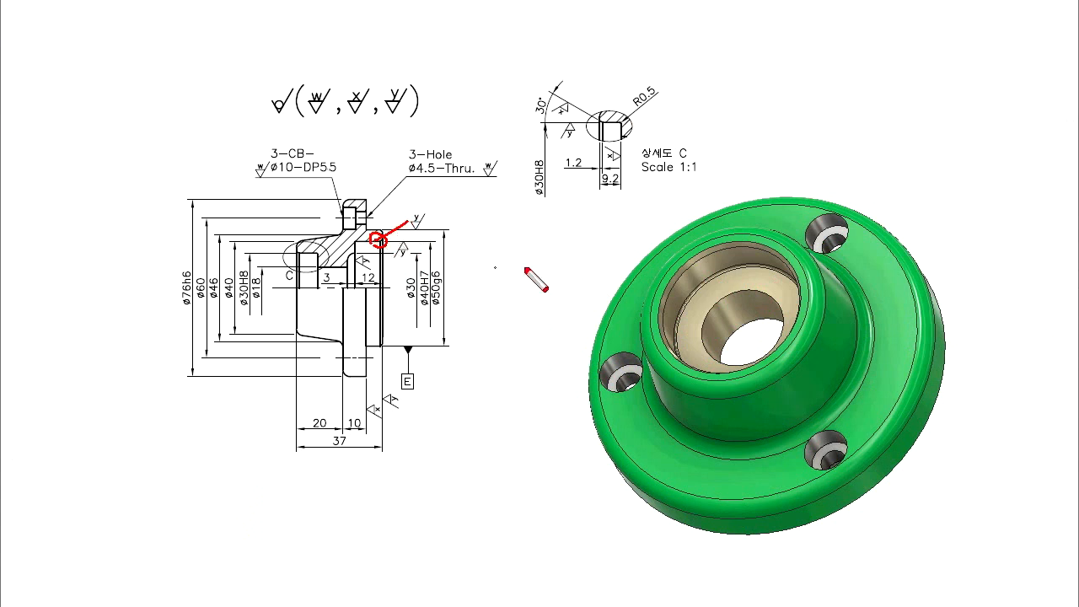
{"action": "mouse_move", "coordinate": [488, 221]}
{"action": "left_mouse_down"}
{"action": "mouse_move", "coordinate": [509, 221]}
{"action": "mouse_move", "coordinate": [509, 242]}
{"action": "mouse_move", "coordinate": [490, 221]}
{"action": "mouse_move", "coordinate": [506, 295]}
{"action": "left_mouse_up"}
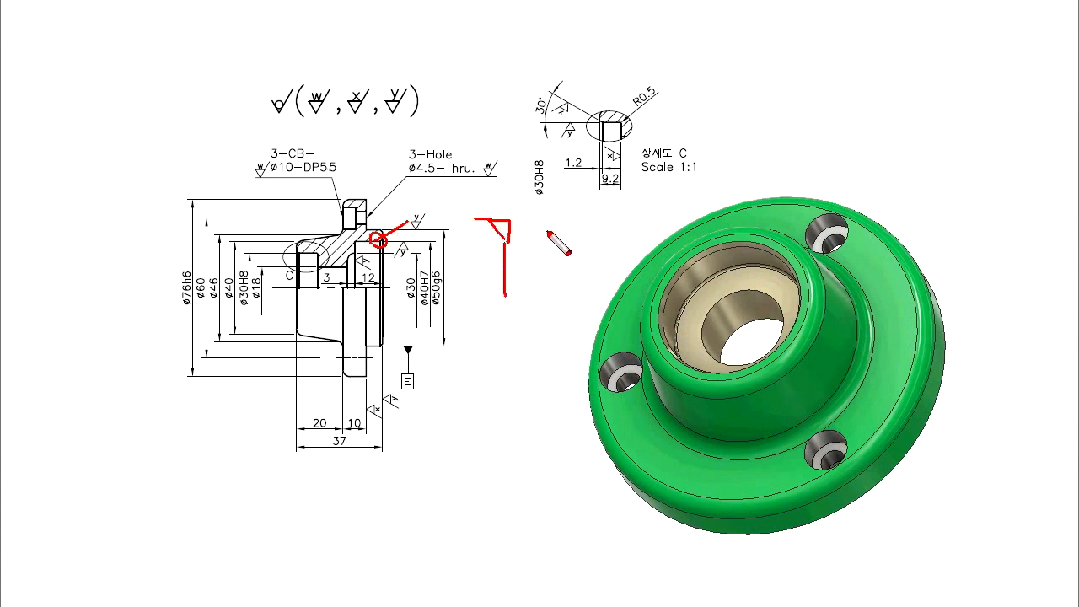
{"action": "left_click_drag", "start_coordinate": [547, 231], "coordinate": [546, 245]}
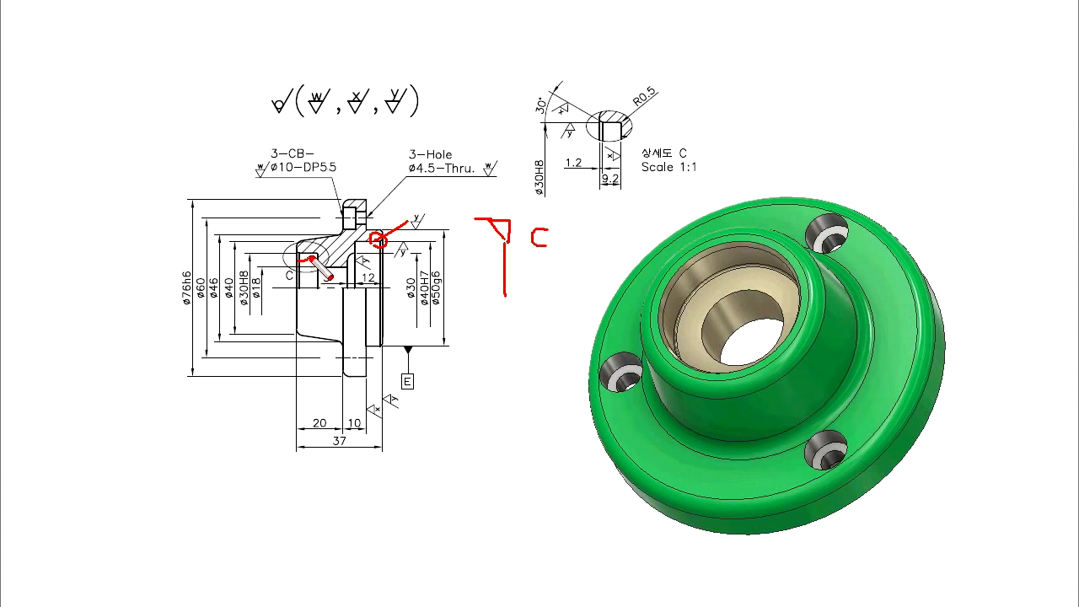
{"action": "mouse_move", "coordinate": [309, 250]}
{"action": "left_mouse_down"}
{"action": "mouse_move", "coordinate": [307, 260]}
{"action": "mouse_move", "coordinate": [328, 250]}
{"action": "mouse_move", "coordinate": [270, 268]}
{"action": "mouse_move", "coordinate": [297, 280]}
{"action": "left_mouse_up"}
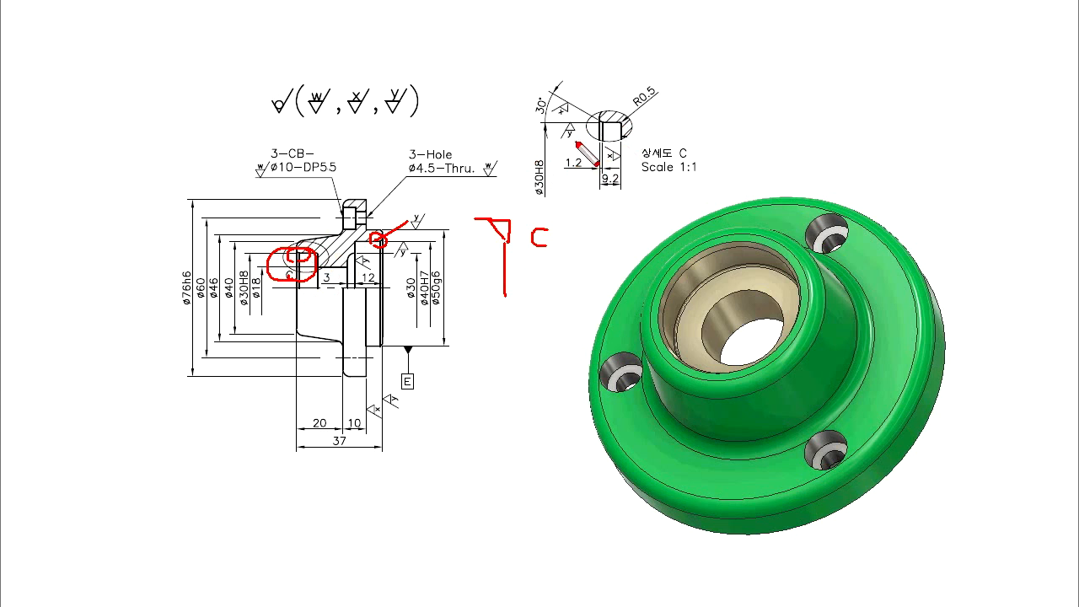
{"action": "mouse_move", "coordinate": [539, 124]}
{"action": "left_mouse_down"}
{"action": "mouse_move", "coordinate": [609, 124]}
{"action": "mouse_move", "coordinate": [554, 94]}
{"action": "mouse_move", "coordinate": [531, 115]}
{"action": "mouse_move", "coordinate": [583, 78]}
{"action": "mouse_move", "coordinate": [573, 77]}
{"action": "left_mouse_up"}
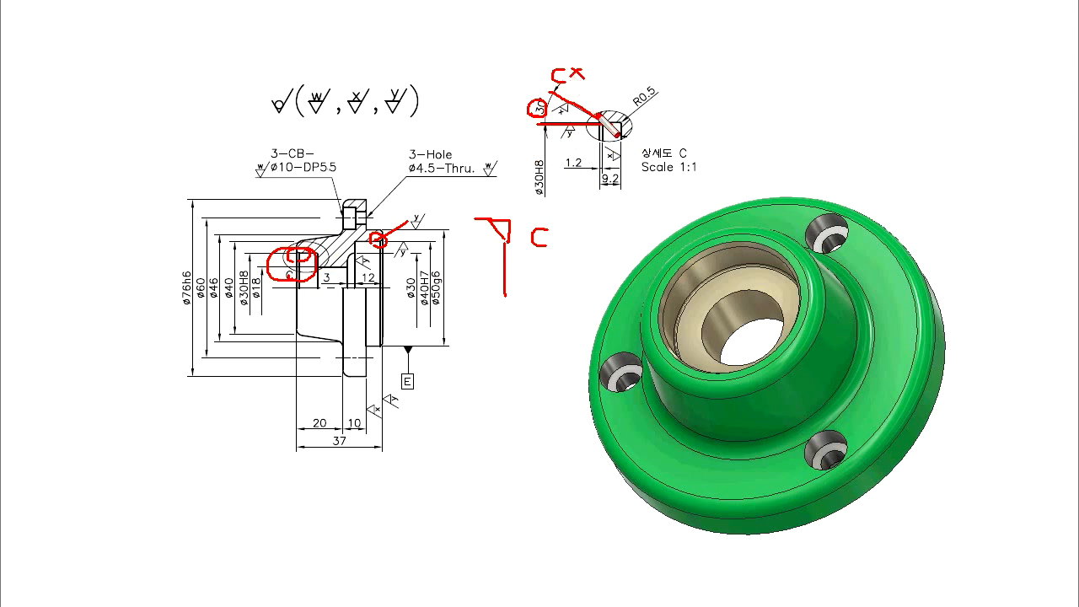
{"action": "left_click_drag", "start_coordinate": [523, 126], "coordinate": [547, 130]}
{"action": "key", "text": "Escape"}
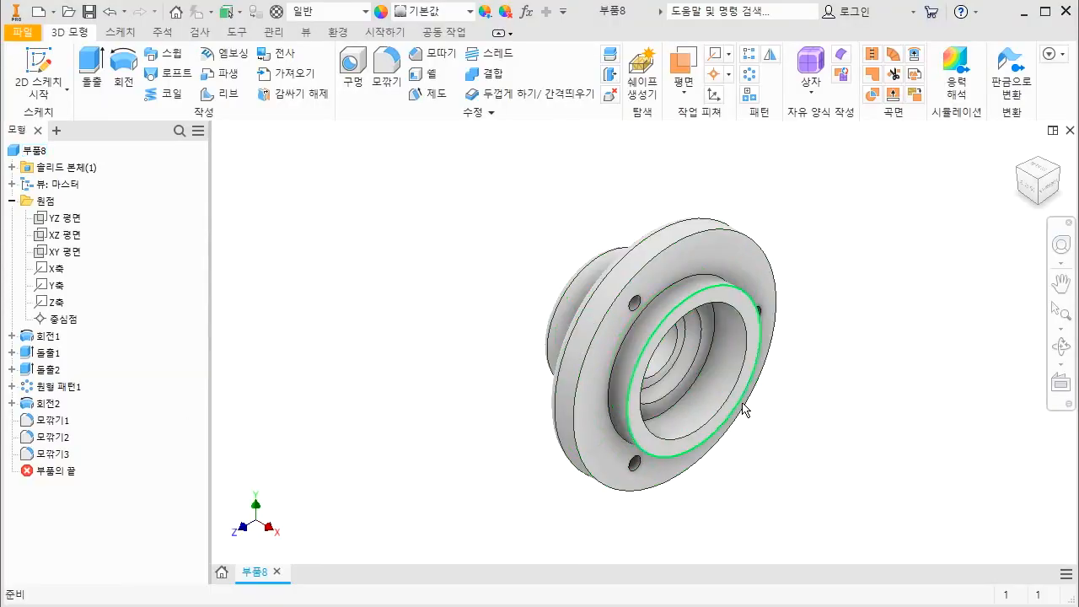
Step: Chamfer the mouth edge of the 40 mm bore on the boss end face at a distance of 1 mm
{"action": "left_click", "coordinate": [436, 53]}
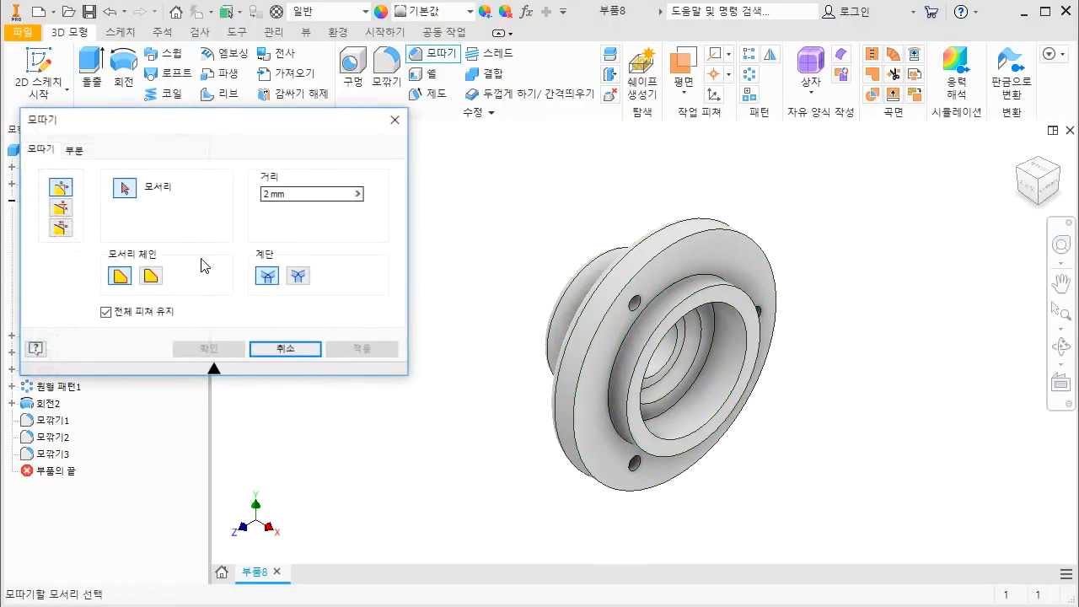
{"action": "triple_click", "coordinate": [290, 194]}
{"action": "type", "text": "1"}
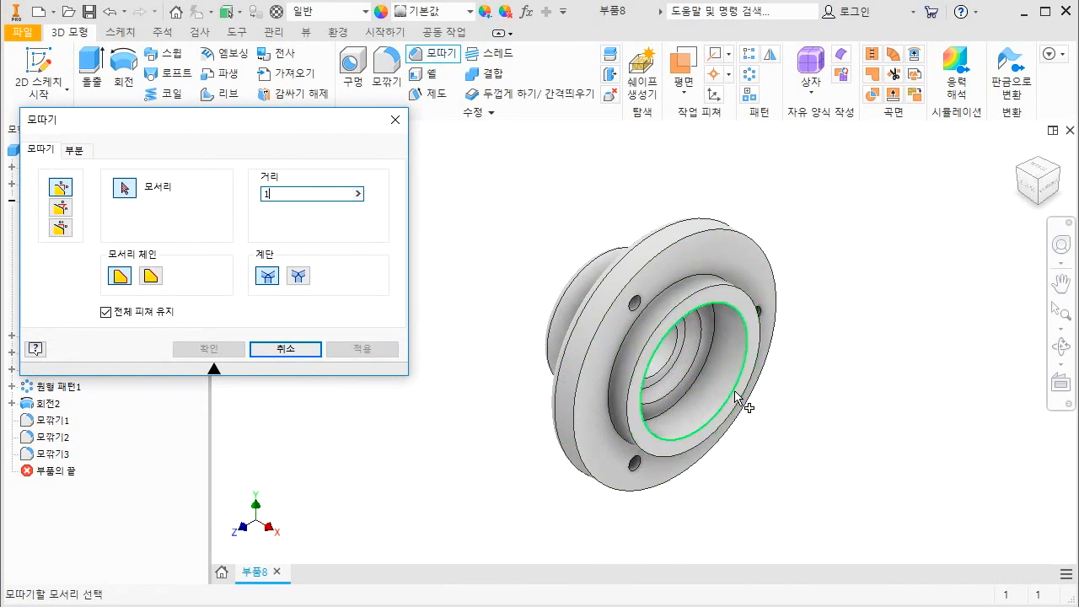
{"action": "left_click", "coordinate": [736, 397]}
{"action": "left_click", "coordinate": [209, 348]}
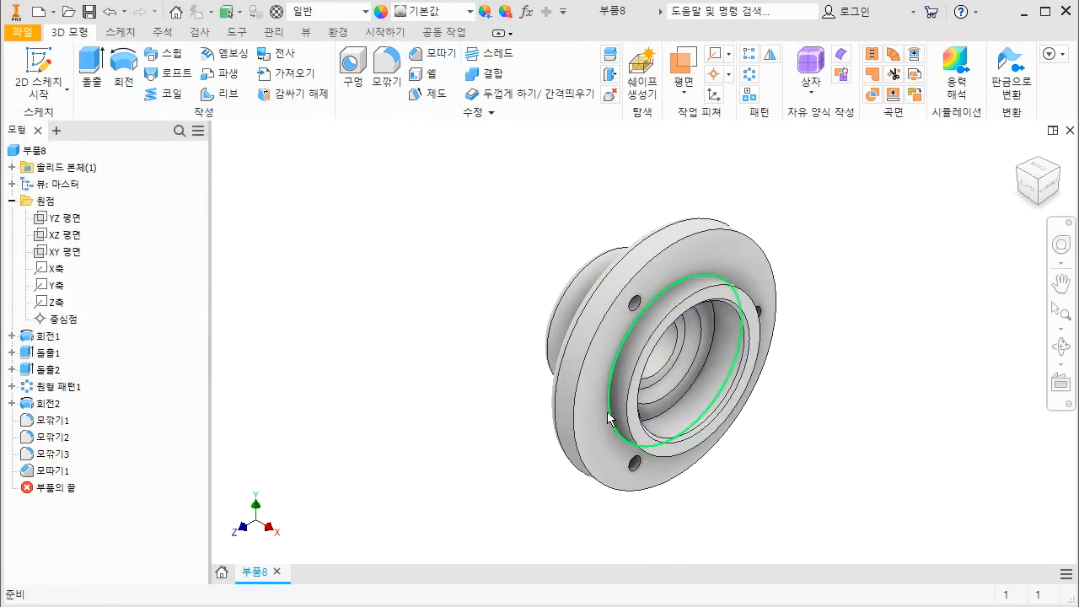
Step: Chamfer the mouth edge of the hub-end bore by distance and angle, 1.2 mm and 30 degrees, referenced to the bore wall
{"action": "middle_click_drag", "start_coordinate": [608, 414], "coordinate": [660, 489], "text": "shift"}
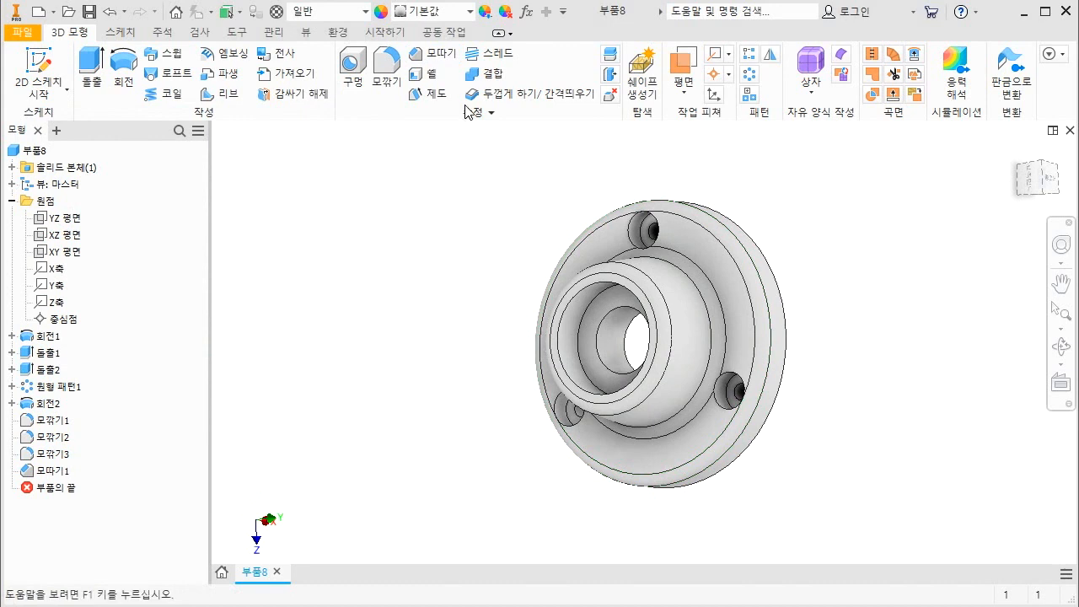
{"action": "left_click", "coordinate": [437, 57]}
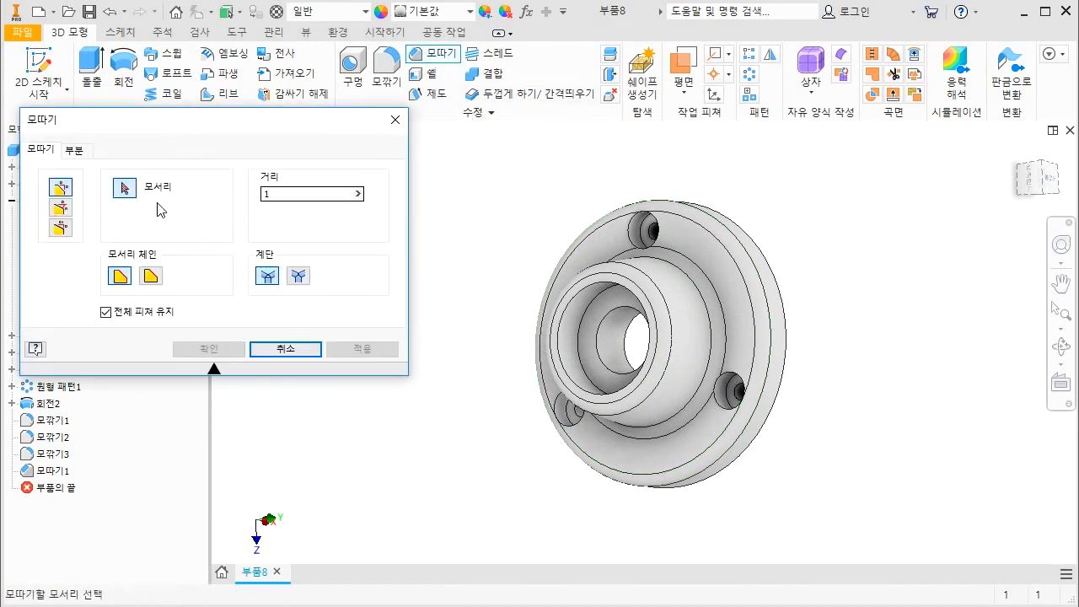
{"action": "left_click", "coordinate": [59, 208]}
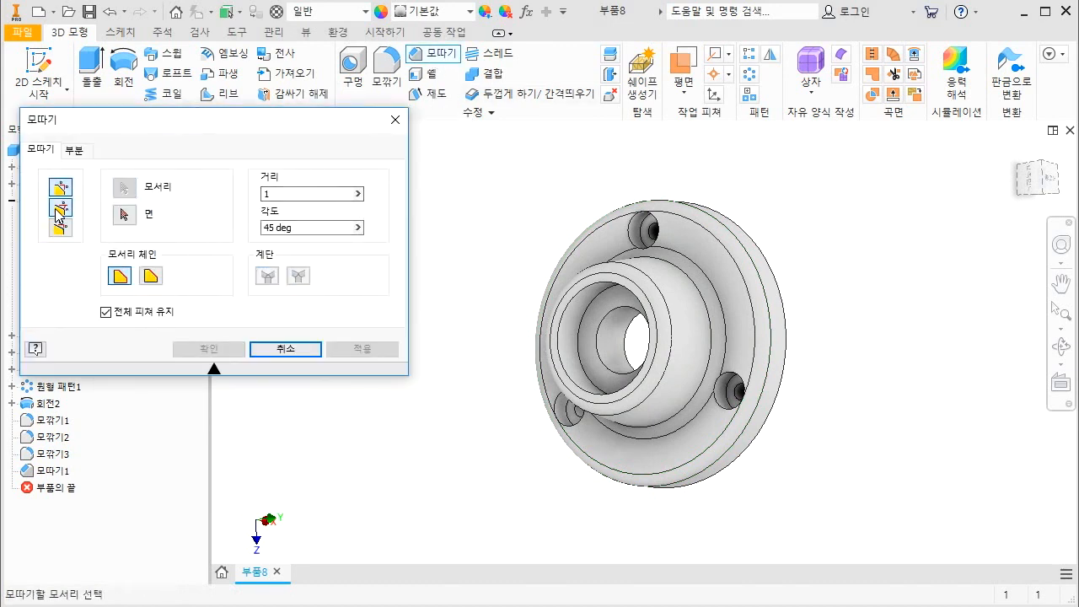
{"action": "left_click", "coordinate": [290, 195]}
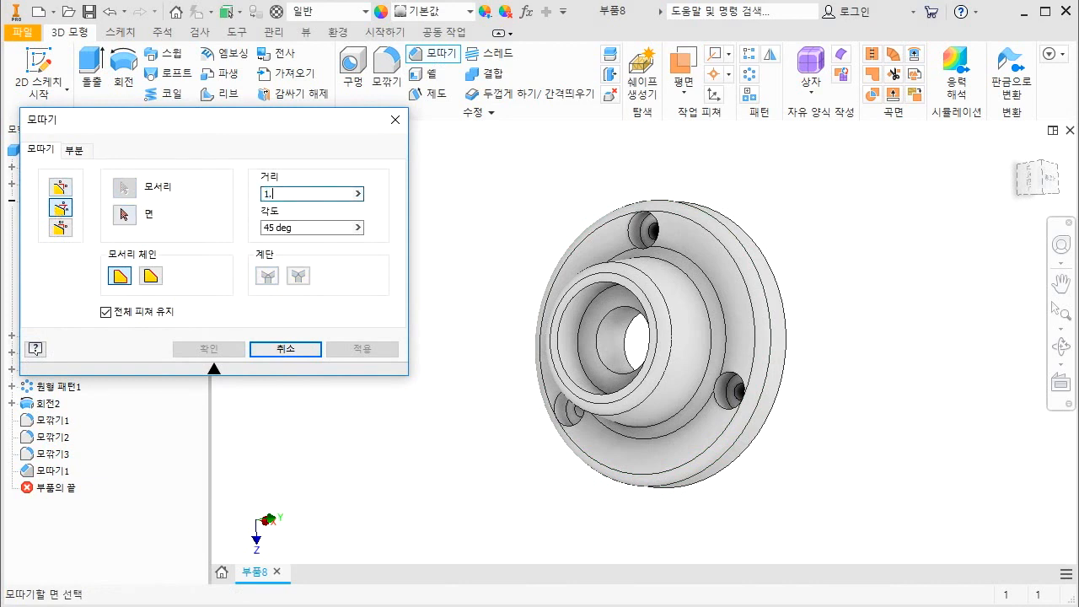
{"action": "double_click", "coordinate": [268, 227]}
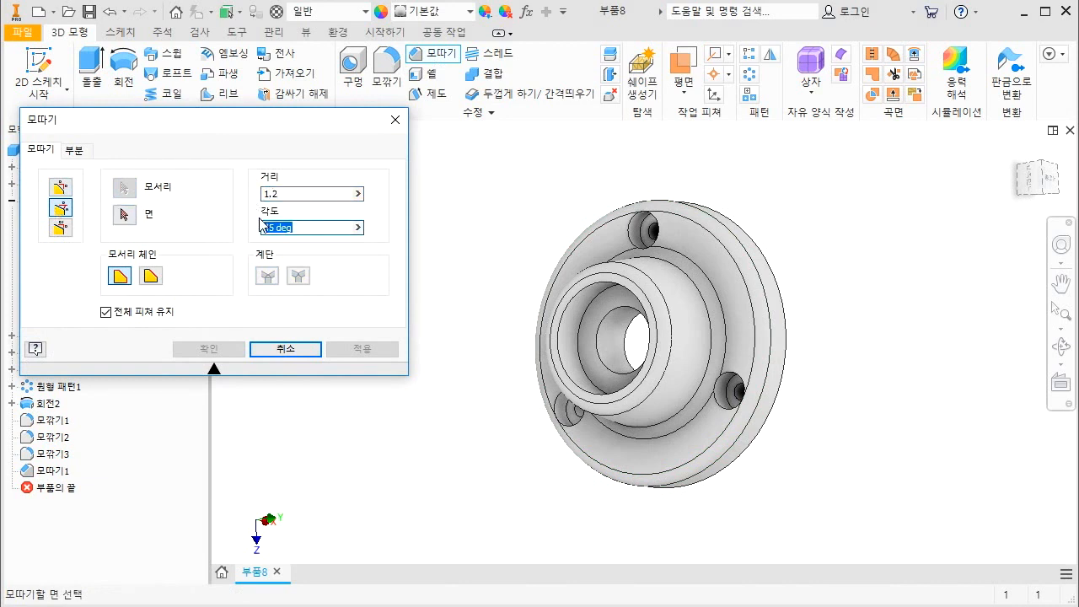
{"action": "type", "text": "30"}
{"action": "scroll", "coordinate": [535, 319], "scroll_direction": "down", "scroll_amount": 5}
{"action": "scroll", "coordinate": [544, 280], "scroll_direction": "up", "scroll_amount": 3}
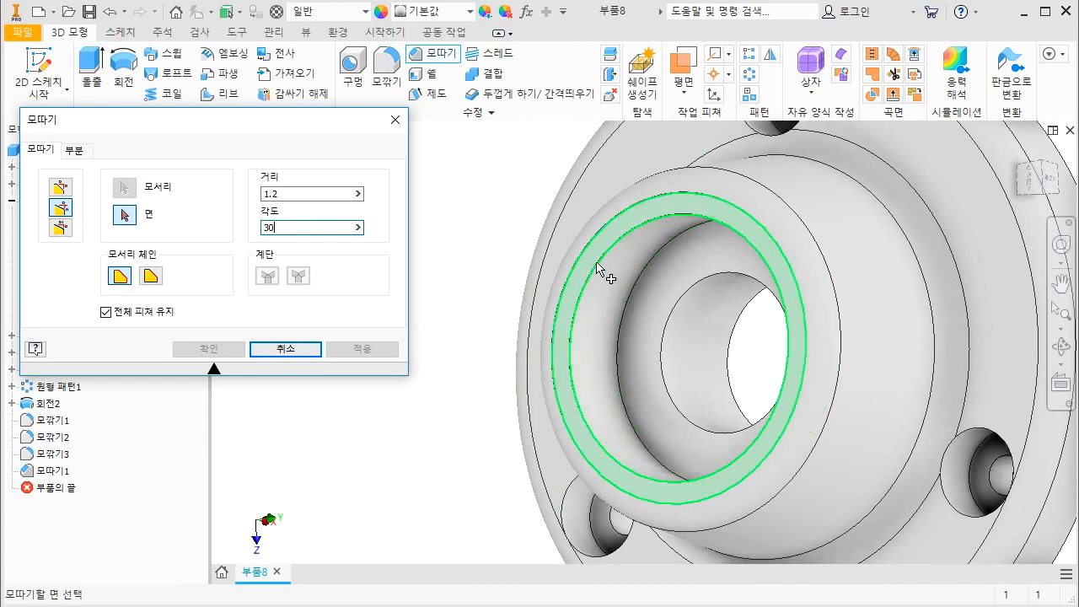
{"action": "left_click", "coordinate": [604, 309]}
{"action": "scroll", "coordinate": [594, 306], "scroll_direction": "down", "scroll_amount": 5}
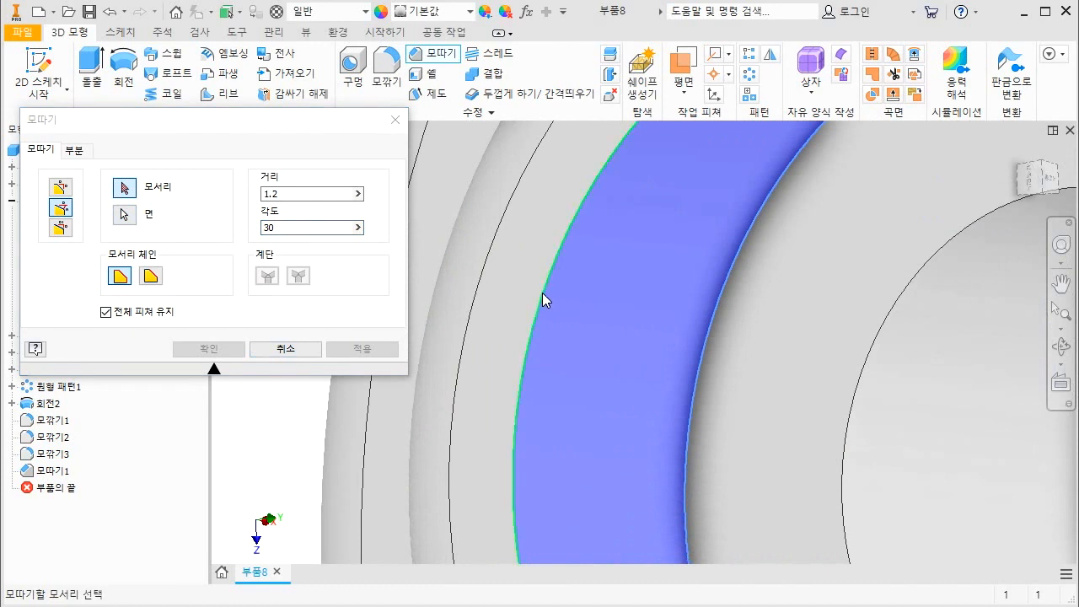
{"action": "left_click", "coordinate": [542, 295]}
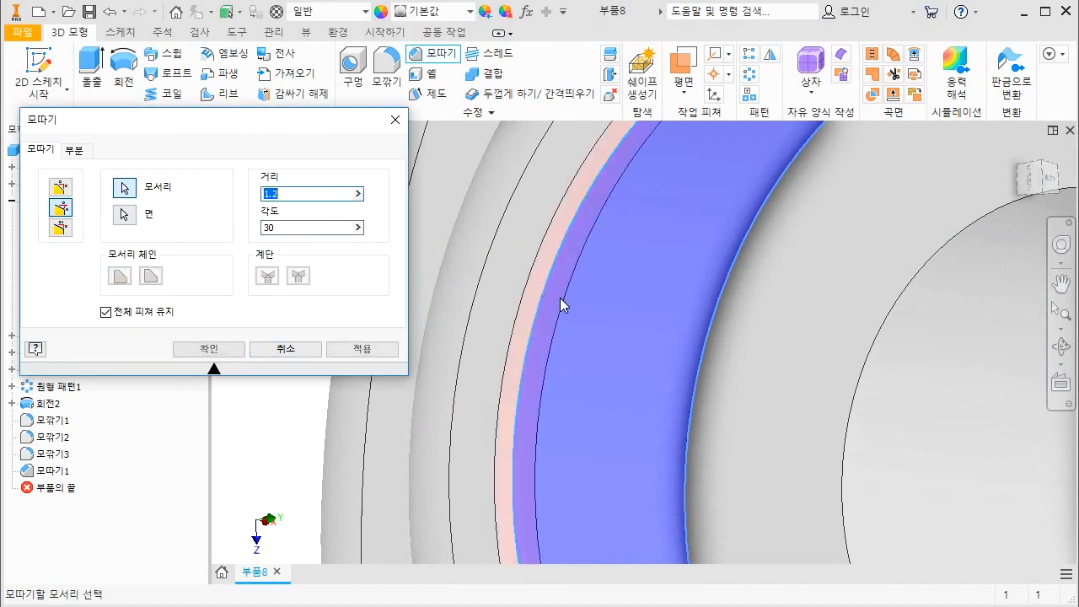
{"action": "scroll", "coordinate": [560, 298], "scroll_direction": "up", "scroll_amount": 5}
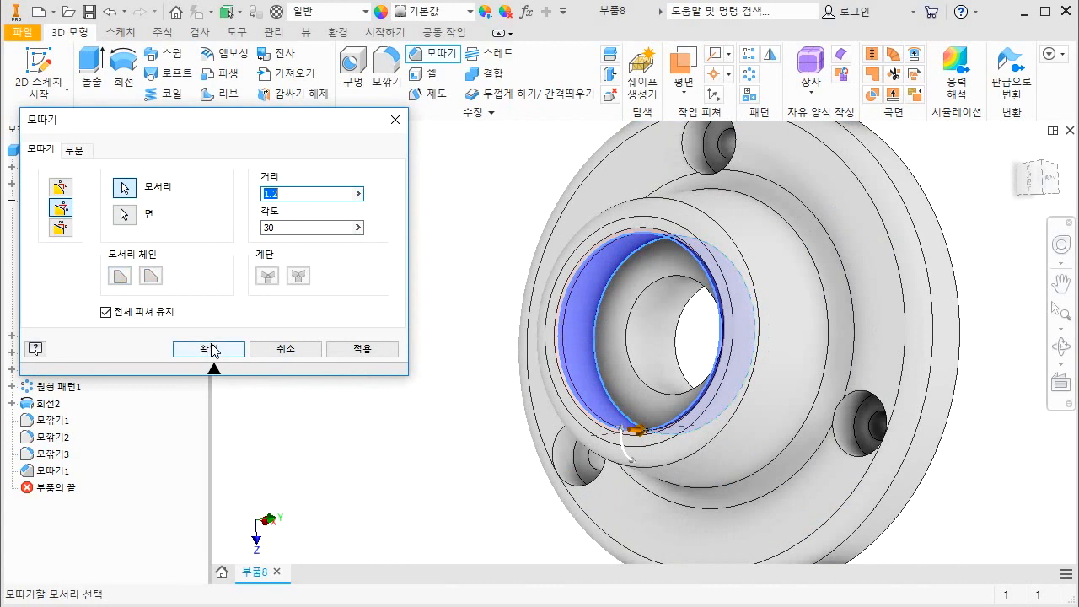
{"action": "left_click", "coordinate": [209, 347]}
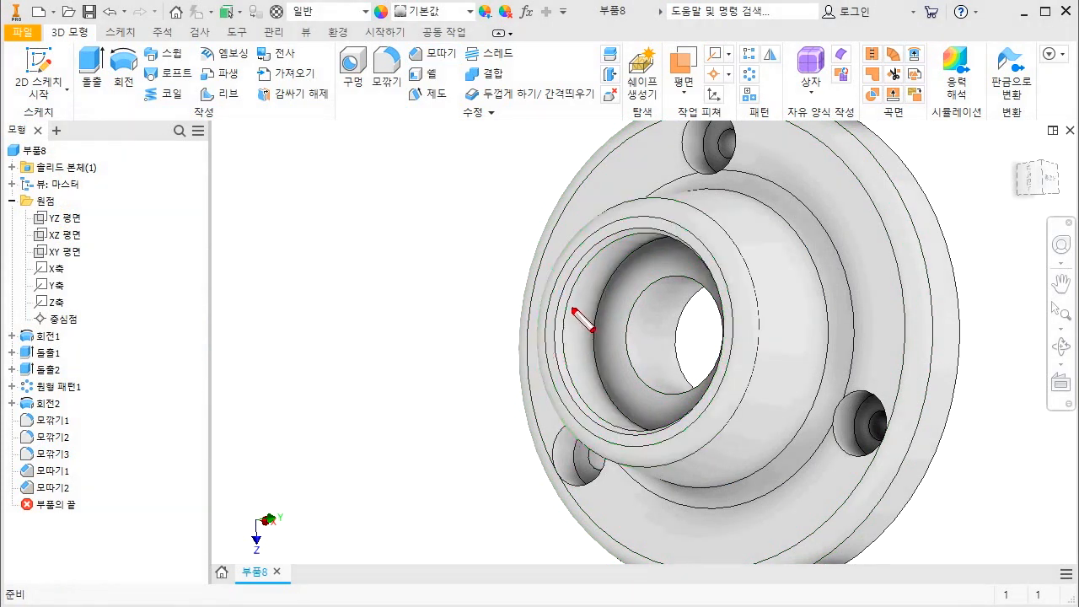
Step: Examine the width and angle of the hub bore chamfer, and return the cover to the home view
{"action": "mouse_move", "coordinate": [566, 308]}
{"action": "left_mouse_down"}
{"action": "mouse_move", "coordinate": [597, 377]}
{"action": "mouse_move", "coordinate": [562, 337]}
{"action": "mouse_move", "coordinate": [568, 360]}
{"action": "left_mouse_up"}
{"action": "left_click_drag", "start_coordinate": [535, 356], "coordinate": [551, 353]}
{"action": "mouse_move", "coordinate": [579, 335]}
{"action": "left_mouse_down"}
{"action": "mouse_move", "coordinate": [609, 325]}
{"action": "mouse_move", "coordinate": [594, 336]}
{"action": "left_mouse_up"}
{"action": "left_click", "coordinate": [574, 386]}
{"action": "mouse_move", "coordinate": [567, 376]}
{"action": "left_mouse_down"}
{"action": "mouse_move", "coordinate": [586, 385]}
{"action": "mouse_move", "coordinate": [555, 372]}
{"action": "mouse_move", "coordinate": [597, 388]}
{"action": "left_mouse_up"}
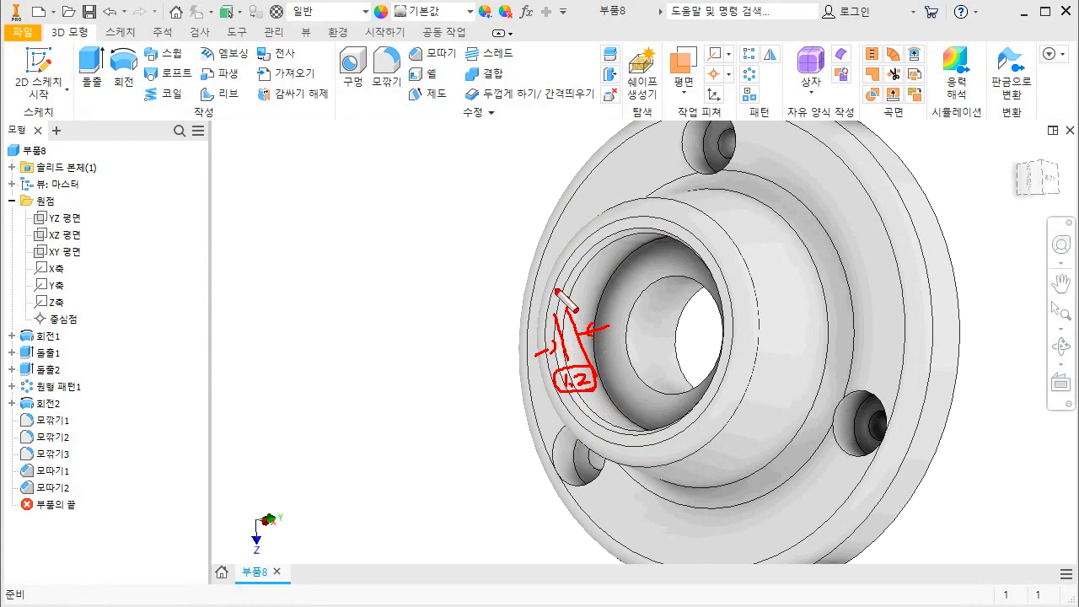
{"action": "left_click_drag", "start_coordinate": [565, 296], "coordinate": [482, 251]}
{"action": "mouse_move", "coordinate": [489, 297]}
{"action": "left_mouse_down"}
{"action": "mouse_move", "coordinate": [567, 297]}
{"action": "mouse_move", "coordinate": [522, 297]}
{"action": "mouse_move", "coordinate": [494, 275]}
{"action": "mouse_move", "coordinate": [484, 293]}
{"action": "mouse_move", "coordinate": [511, 274]}
{"action": "left_mouse_up"}
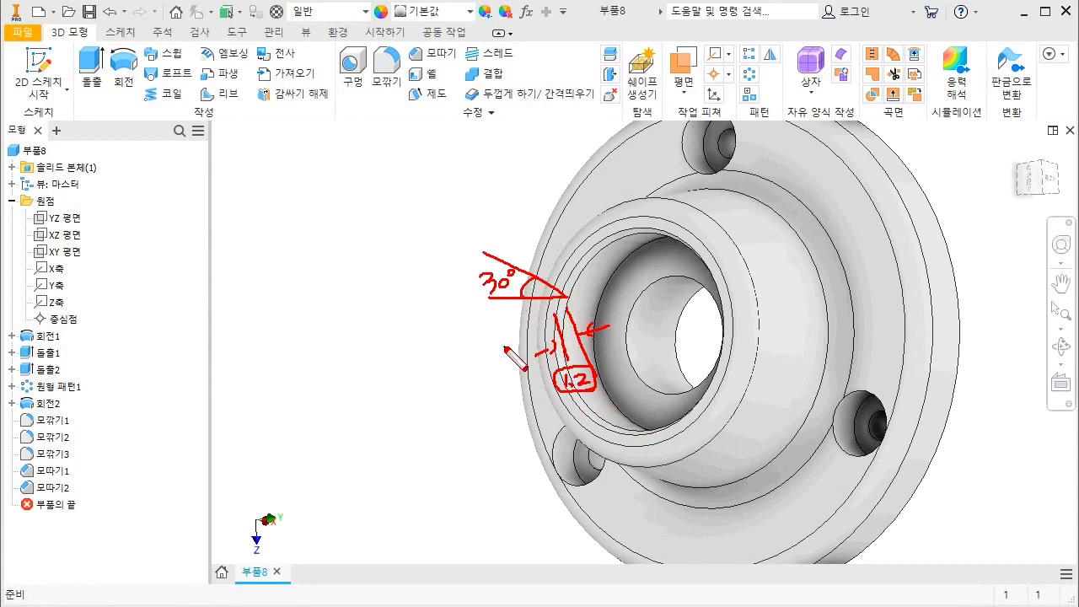
{"action": "key", "text": "Escape"}
{"action": "key", "text": "Home"}
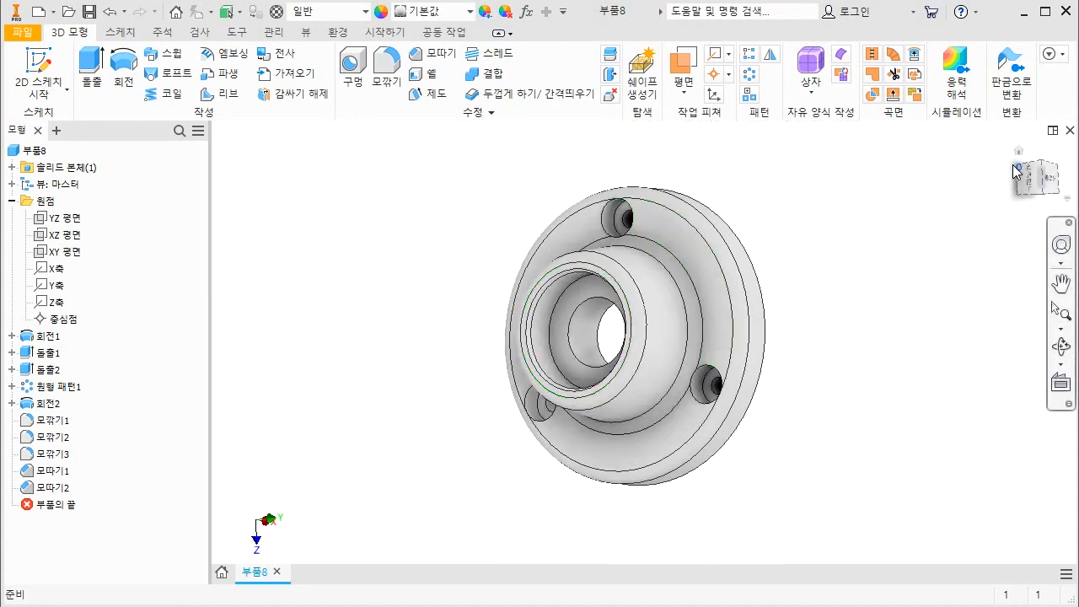
{"action": "key", "text": "F6"}
{"action": "middle_click_drag", "start_coordinate": [980, 294], "coordinate": [918, 381], "text": "shift"}
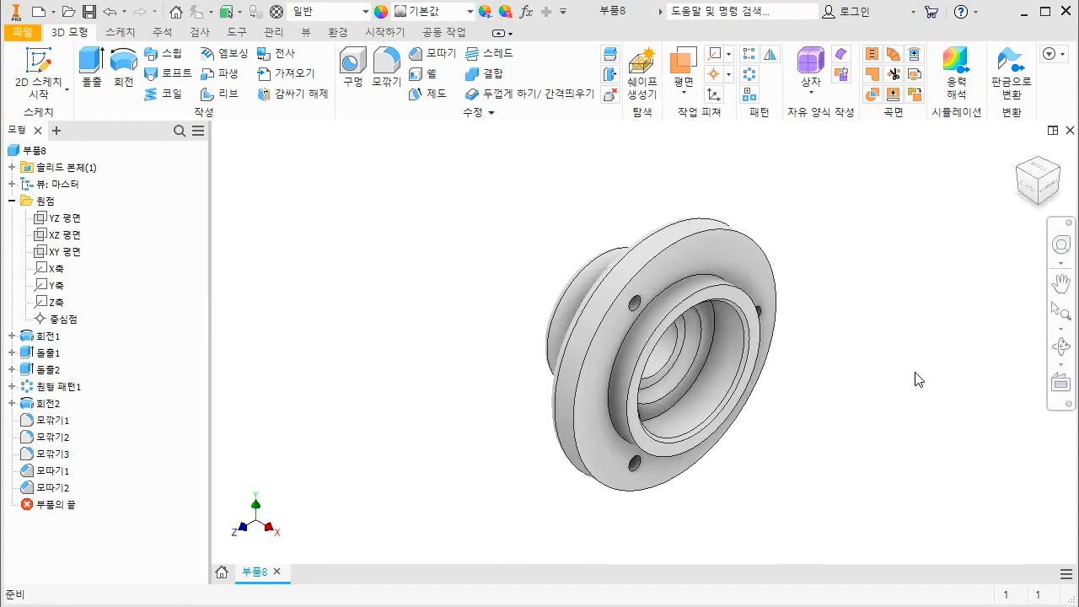